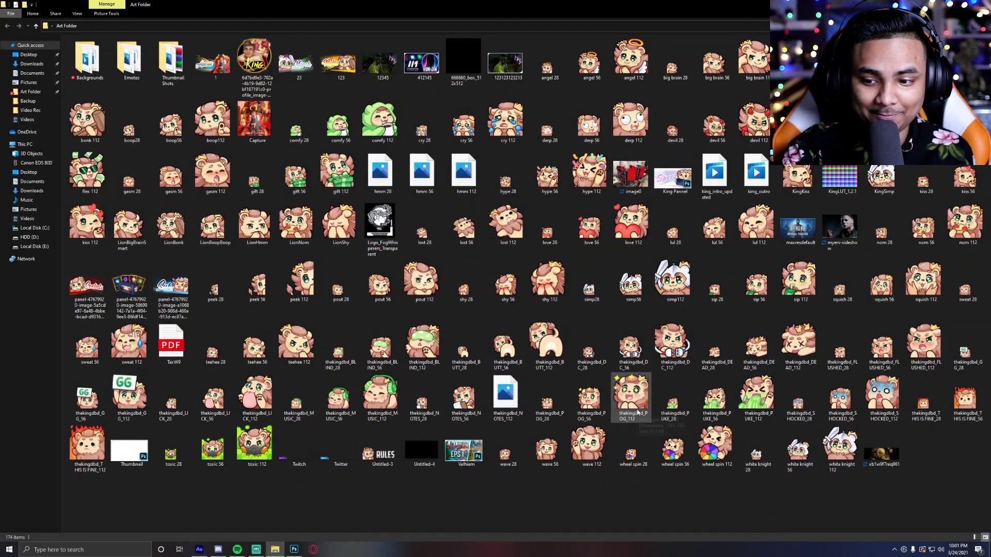
# Open thekingdbd_POG_112.png from the Art Folder in Photoshop and cut the entire image from its canvas.
pyautogui.moveTo(639, 411); pyautogui.dragTo(294, 550)
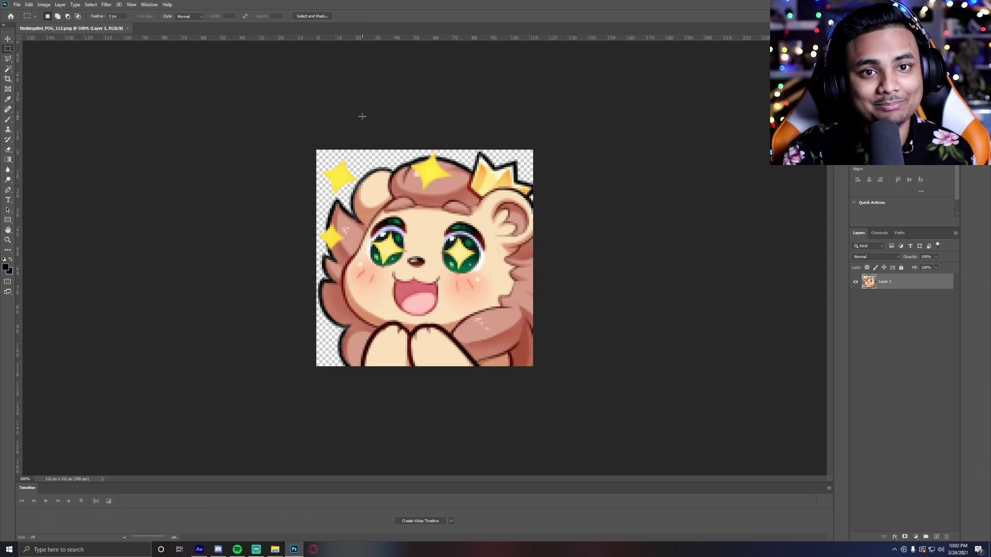
pyautogui.moveTo(274, 120); pyautogui.dragTo(720, 424)
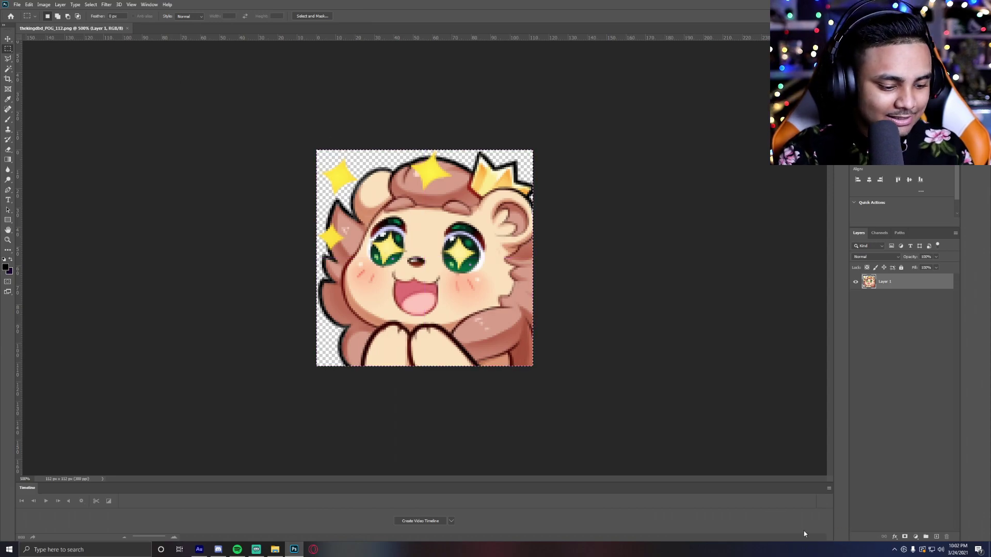
pyautogui.press('Delete')
# Create a new document 800 pixels wide and 800 pixels high at 300 pixels/inch.
pyautogui.click(17, 5)
pyautogui.click(25, 13)
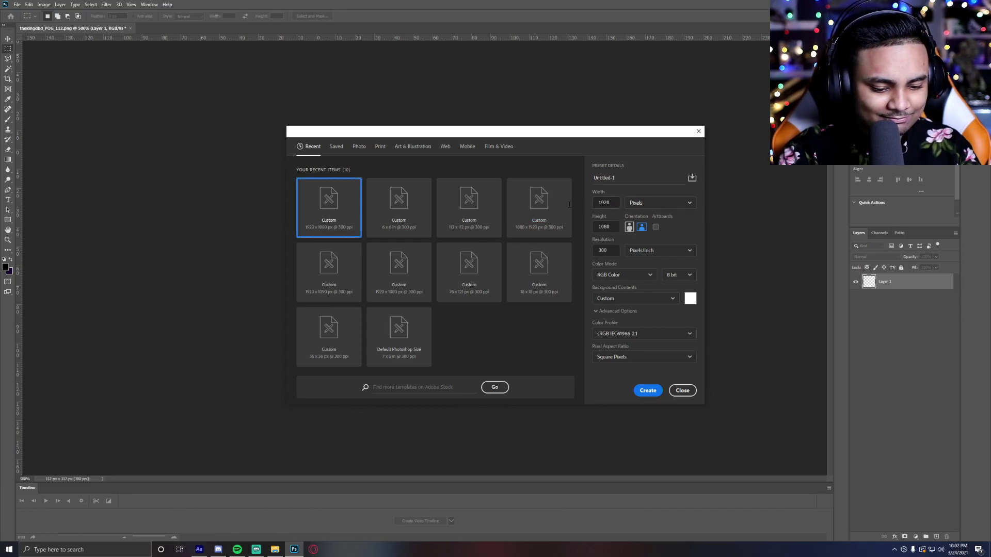
pyautogui.doubleClick(603, 202)
pyautogui.write('800')
pyautogui.doubleClick(613, 228)
pyautogui.write('80')
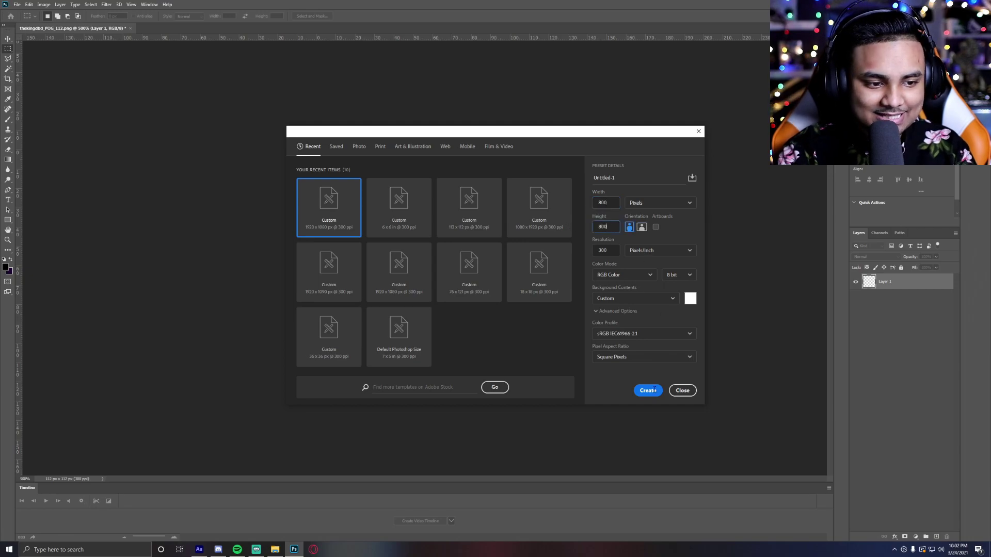
pyautogui.click(650, 390)
# Paste the lion emote into the new document and scale it up to fill the whole canvas.
pyautogui.hotkey('ctrl', 'v')
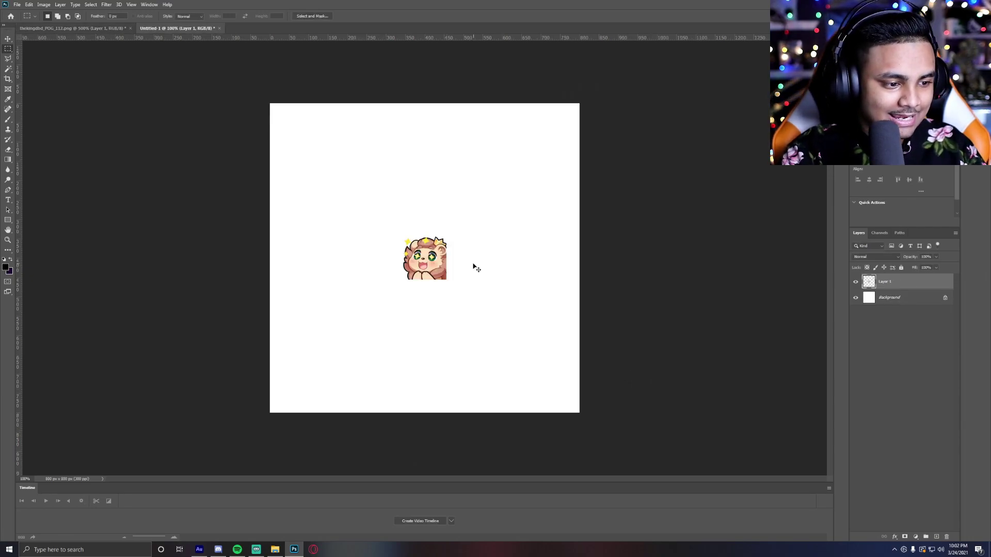
pyautogui.hotkey('ctrl', 't')
pyautogui.moveTo(425, 237); pyautogui.dragTo(426, 103)
pyautogui.moveTo(433, 281); pyautogui.dragTo(434, 412)
pyautogui.press('Return')
pyautogui.press('m')
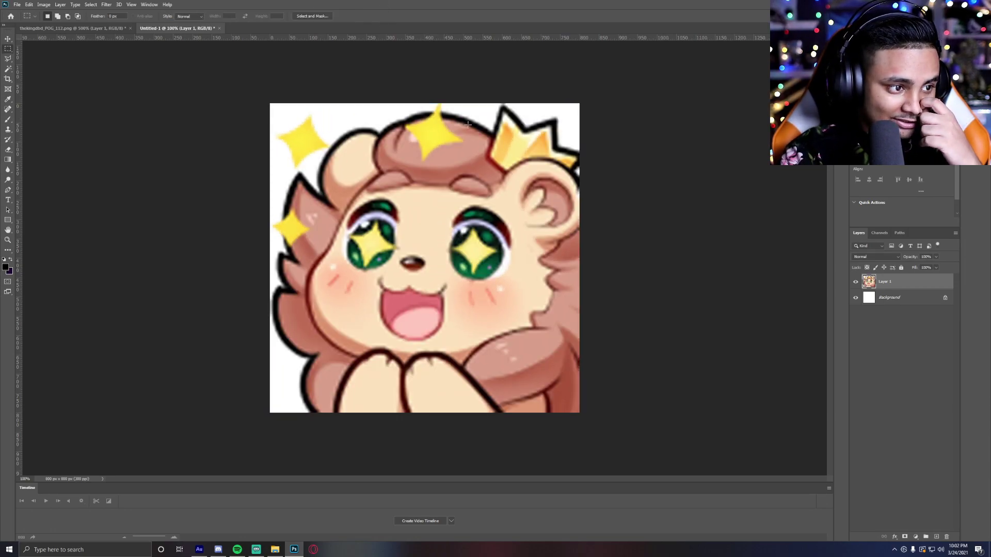
# Hide the white Background layer and save the lion as a transparent PNG named Untitled-1 on the Desktop.
pyautogui.click(855, 298)
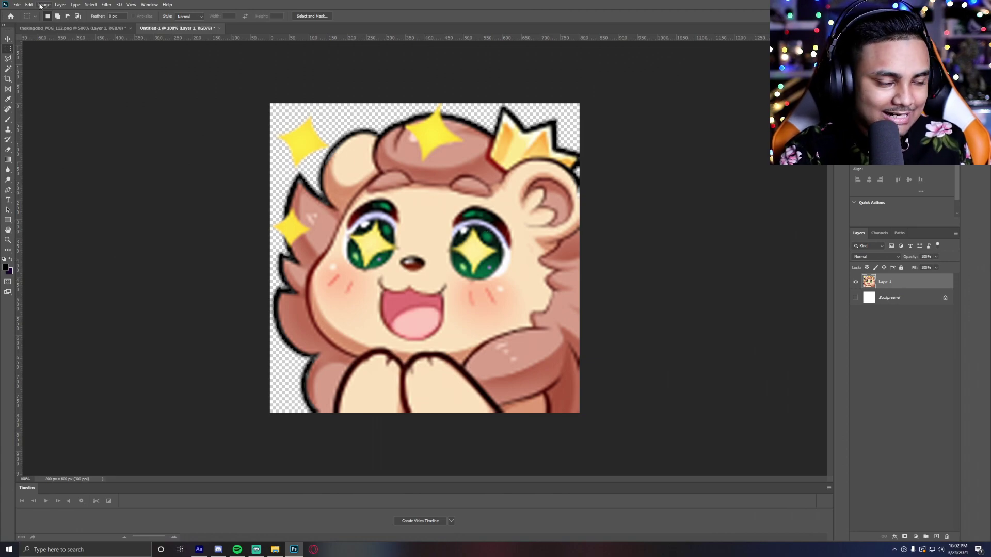
pyautogui.click(17, 4)
pyautogui.click(42, 98)
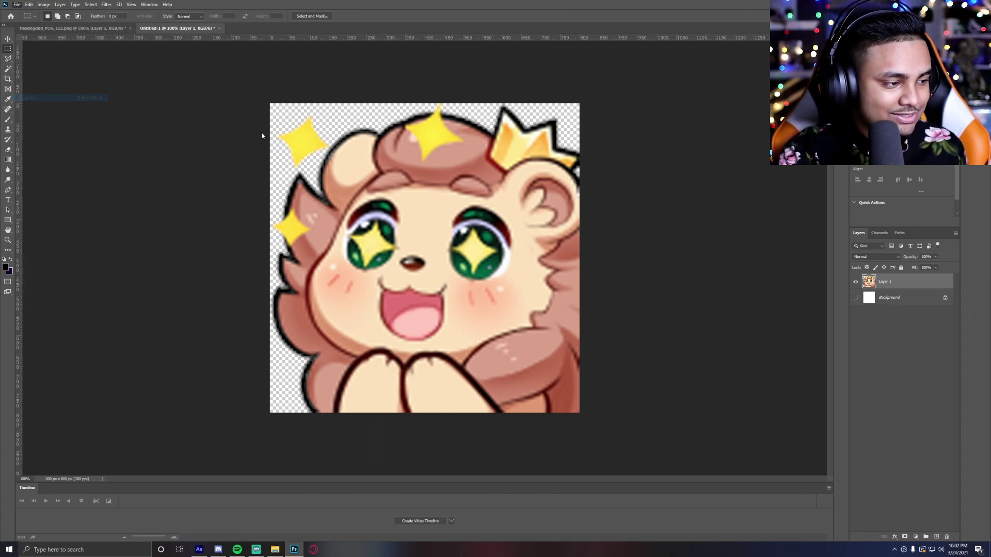
pyautogui.click(33, 171)
pyautogui.click(256, 401)
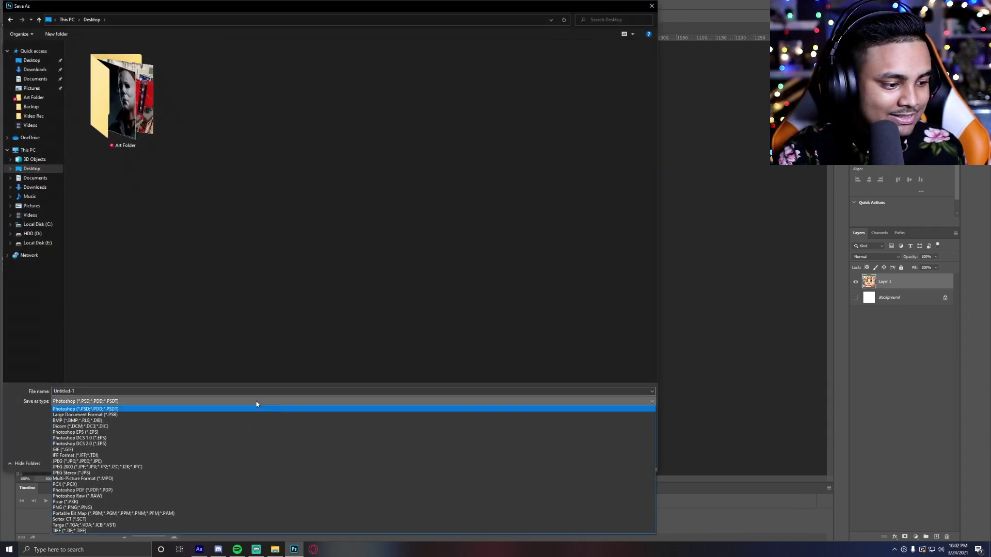
pyautogui.click(288, 510)
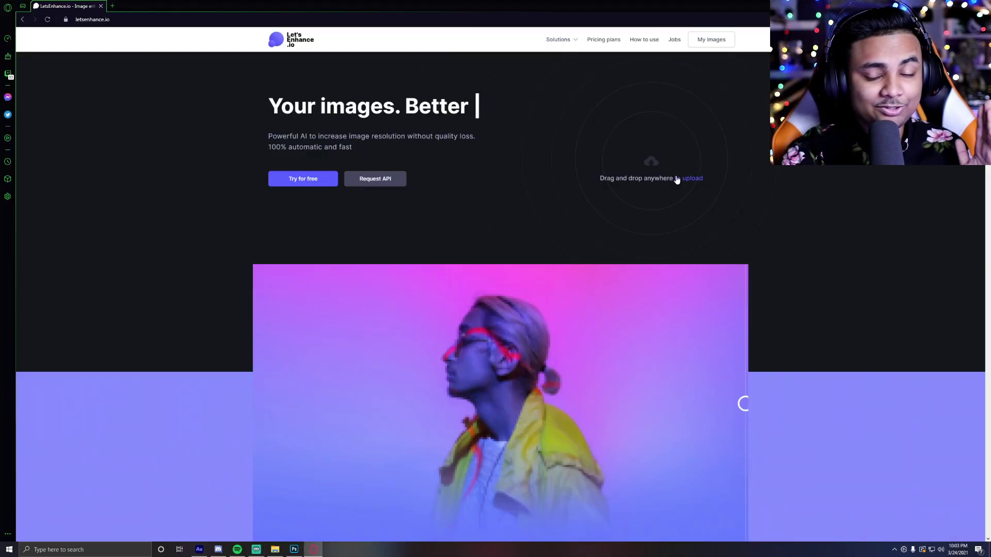
# Switch to letsenhance.io in the browser and upload the saved lion PNG for enhancement.
pyautogui.click(686, 178)
pyautogui.click(513, 133)
pyautogui.doubleClick(112, 292)
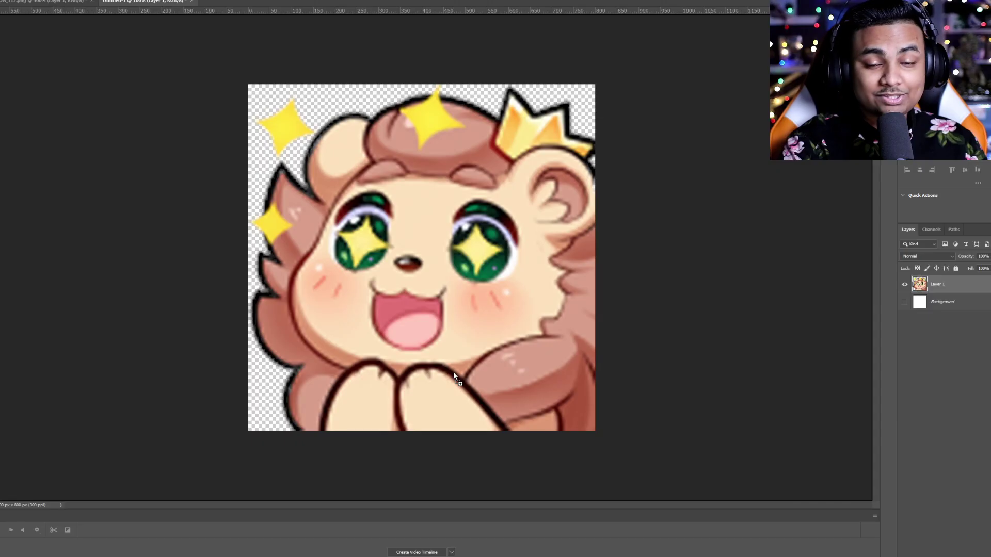
# Place the enhanced lion image above Layer 1 in the Photoshop document and toggle its visibility to compare both versions.
pyautogui.press('Return')
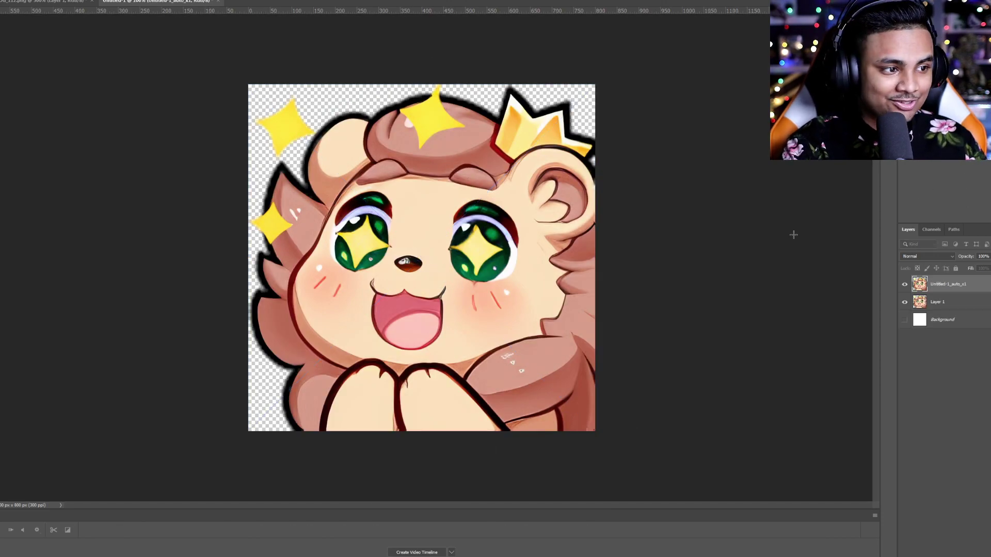
pyautogui.click(904, 284)
pyautogui.click(904, 285)
pyautogui.click(904, 285)
pyautogui.click(904, 285)
pyautogui.click(904, 285)
pyautogui.click(904, 285)
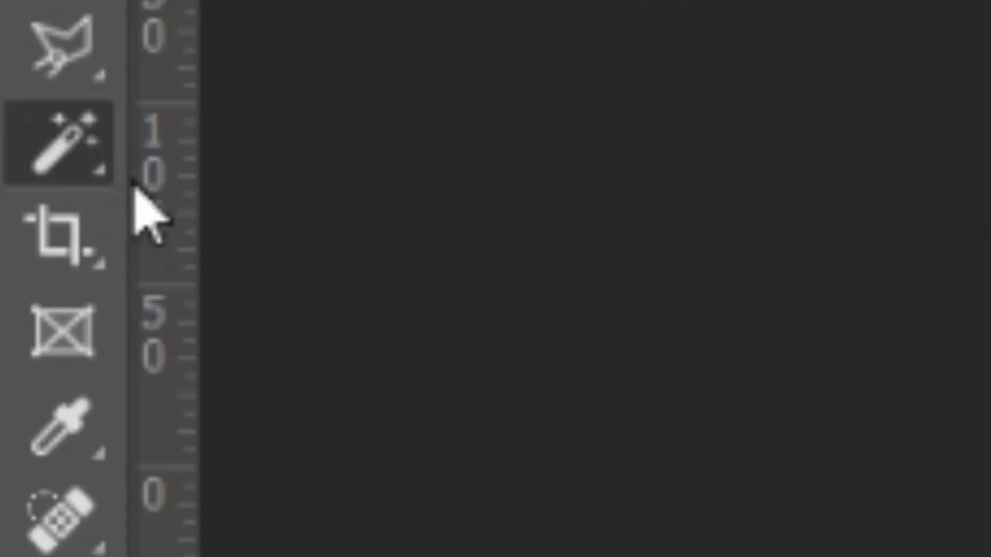
# Select the three yellow stars around the lion's head using the Quick Selection Tool with a 20 px brush.
pyautogui.click(11, 50)
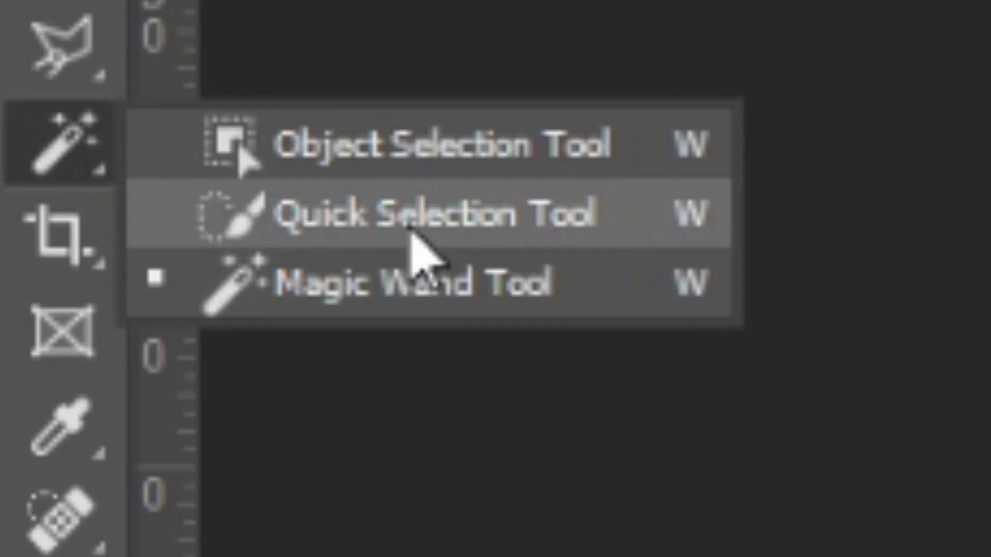
pyautogui.click(531, 240)
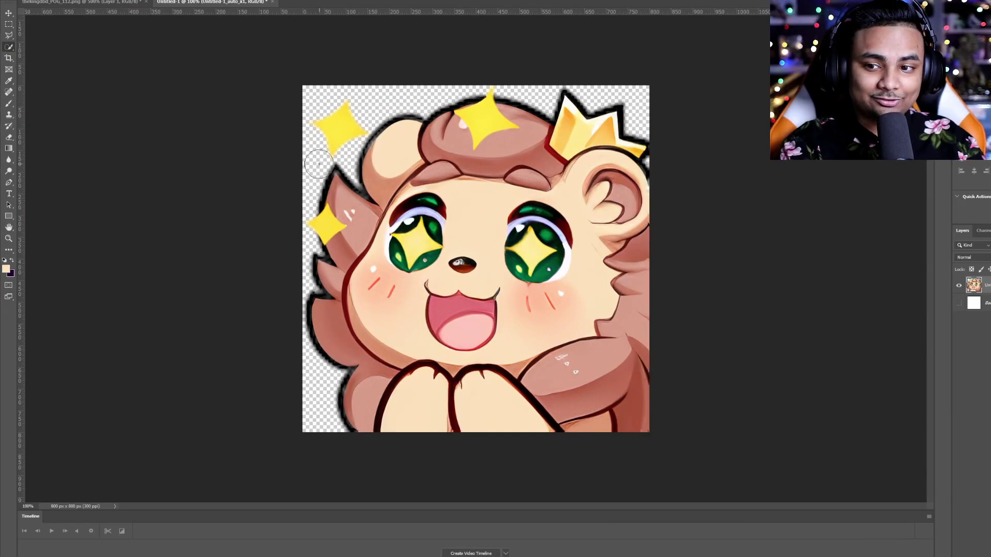
pyautogui.hotkey('ctrl', '+')
pyautogui.hotkey('ctrl', '-')
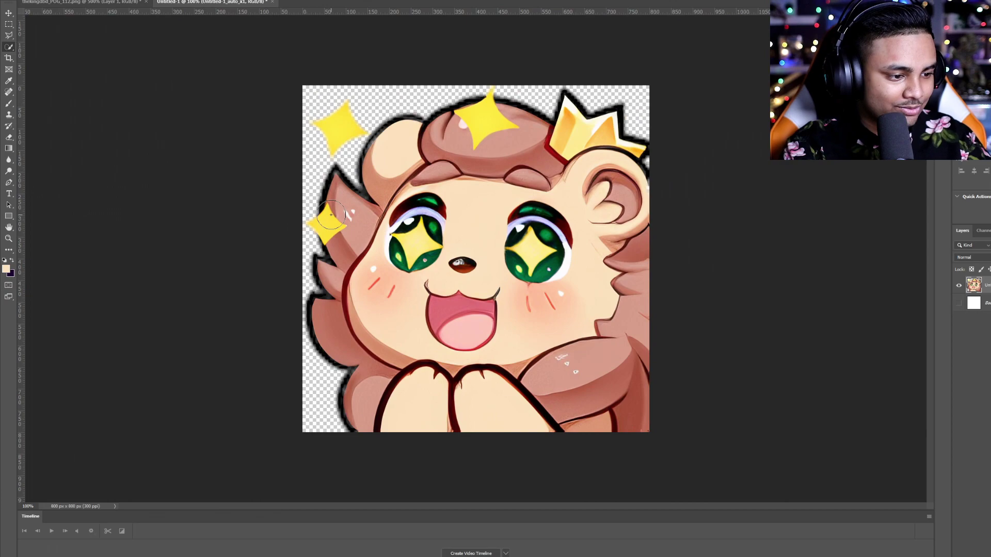
pyautogui.hotkey('ctrl', '+')
pyautogui.keyDown('alt'); pyautogui.rightClick(221, 202); pyautogui.keyUp('alt')
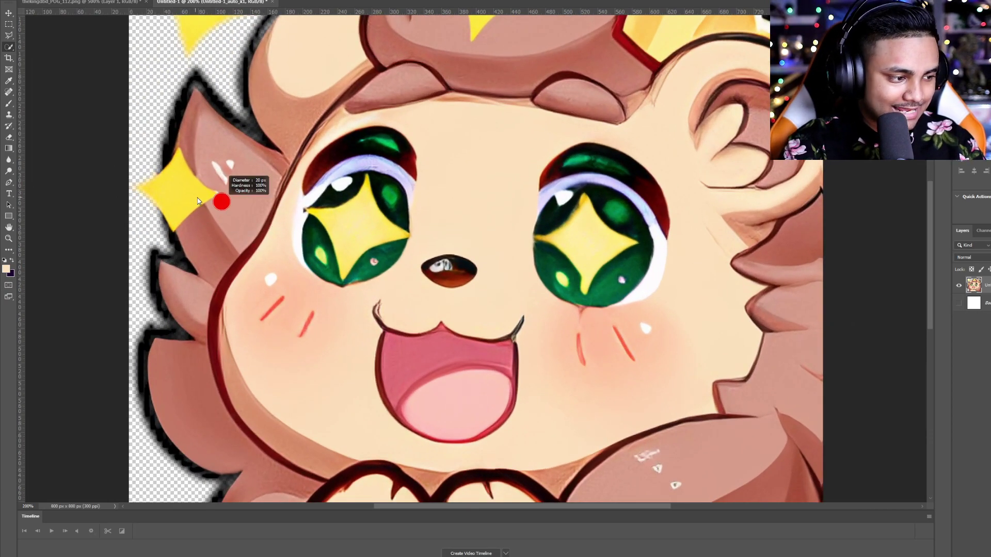
pyautogui.scroll(2, 198, 201)
pyautogui.click(181, 238)
pyautogui.scroll(1, 181, 238)
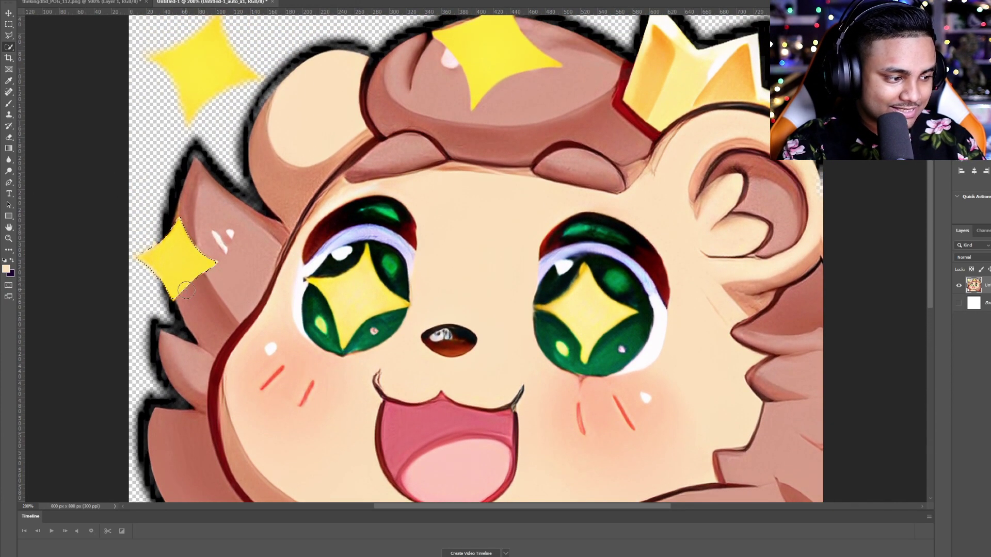
pyautogui.scroll(1, 185, 290)
pyautogui.click(199, 72)
pyautogui.click(498, 82)
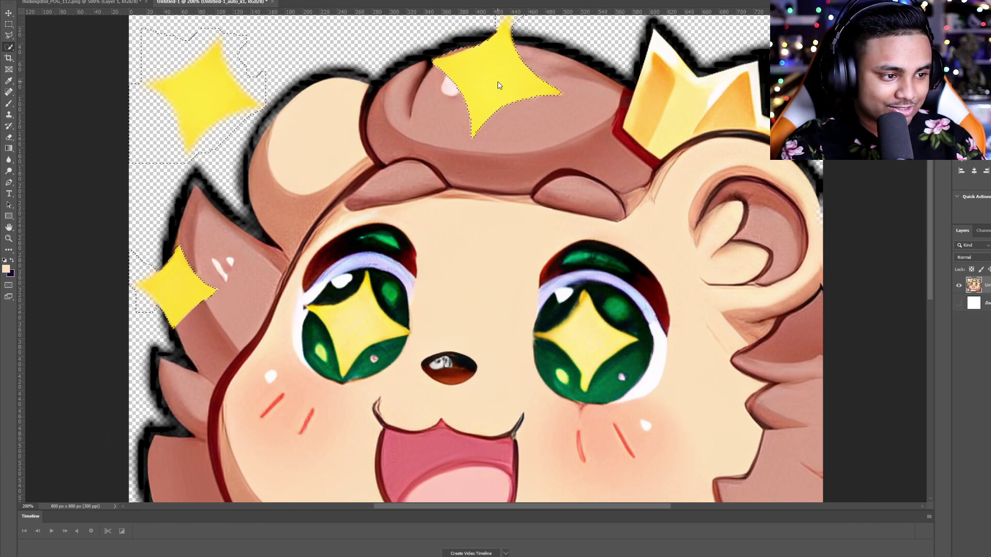
# Cut the selected stars out of the lion, paste them on their own layer and align them with their original positions.
pyautogui.press('Delete')
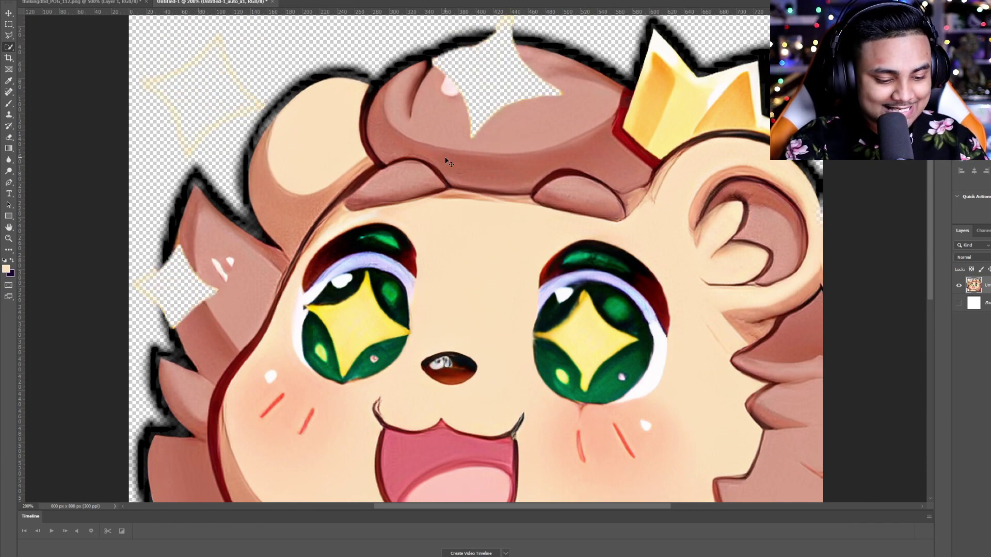
pyautogui.hotkey('ctrl', 'v')
pyautogui.press('v')
pyautogui.moveTo(615, 176); pyautogui.dragTo(491, 82)
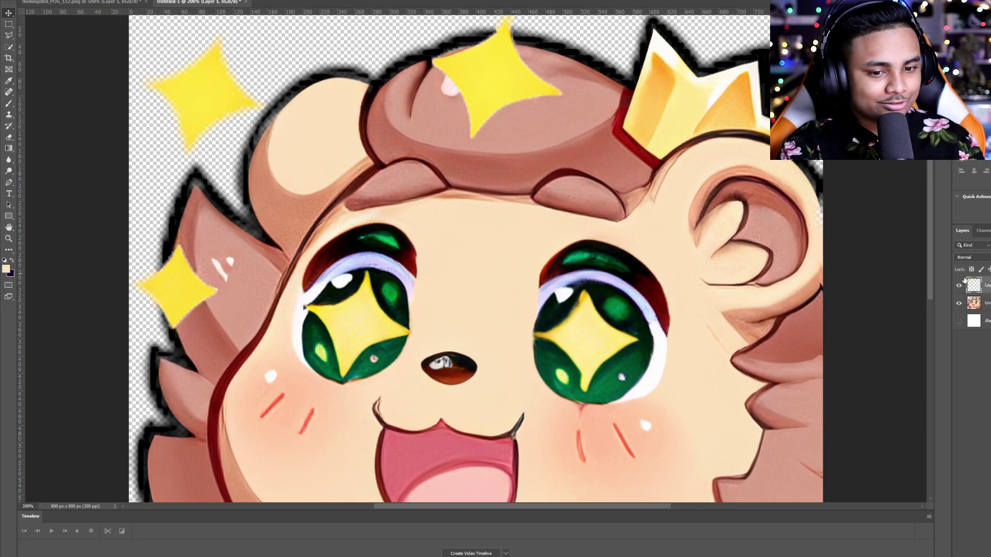
# On the enhanced lion layer, outline the whole open mouth with a closed Polygonal Lasso selection.
pyautogui.hotkey('alt', '[')
pyautogui.hotkey('ctrl', '1')
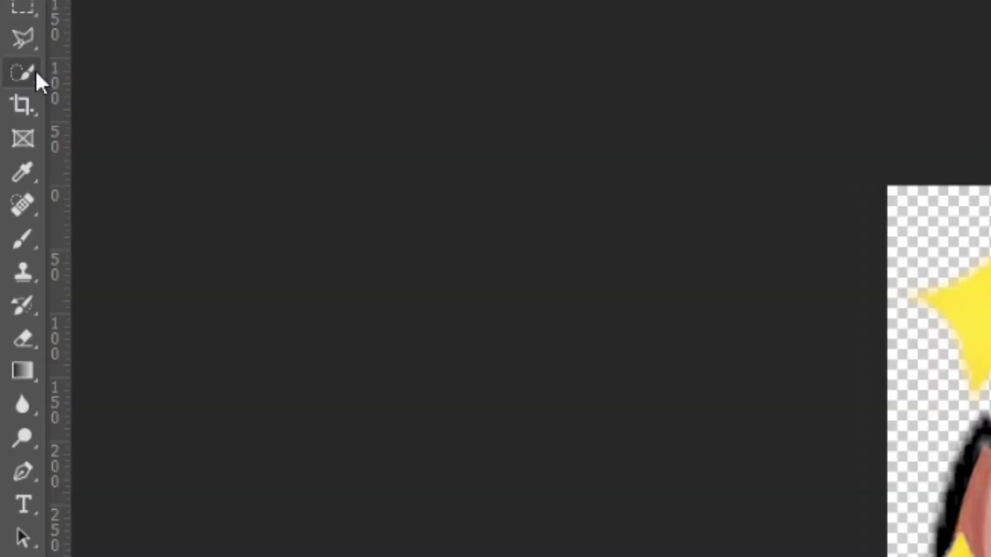
pyautogui.rightClick(32, 45)
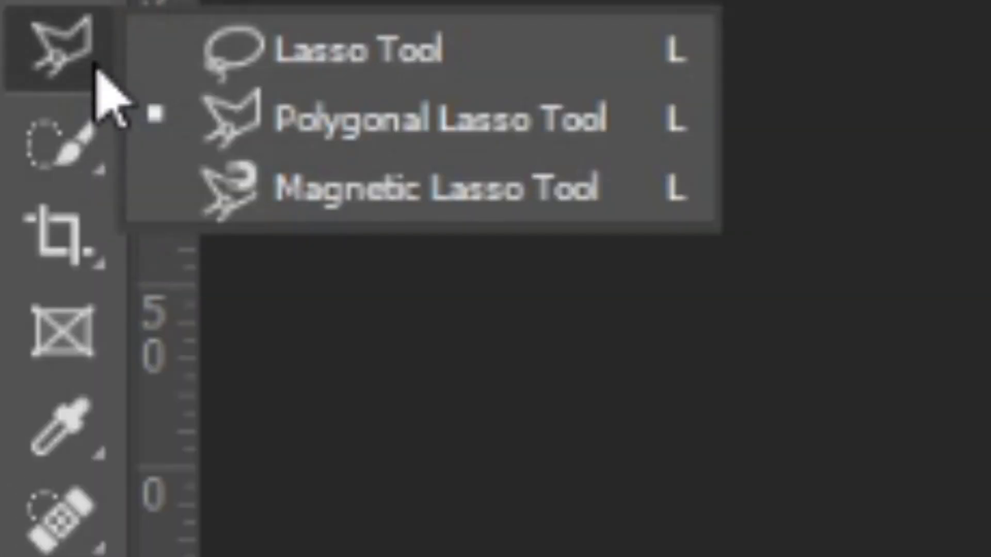
pyautogui.click(414, 72)
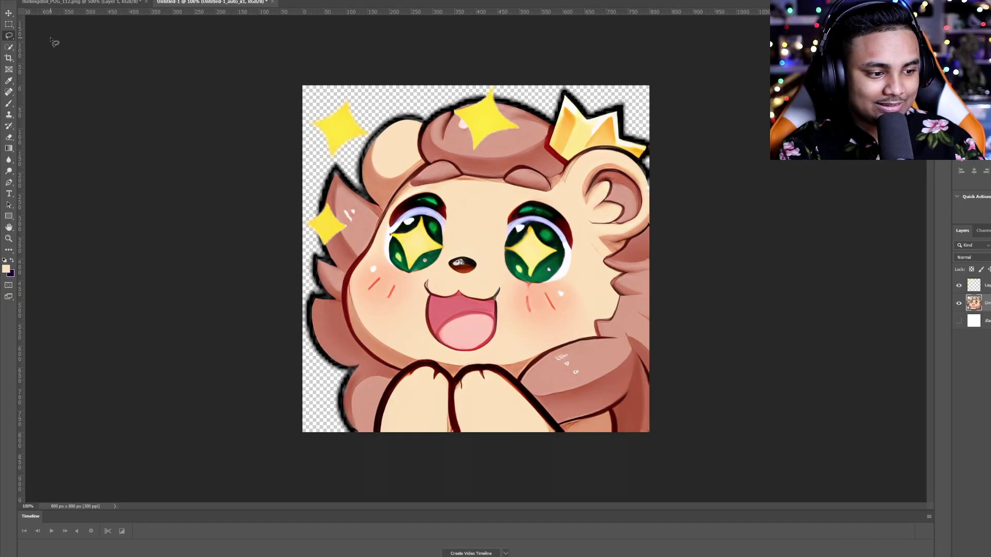
pyautogui.scroll(3, 333, 214)
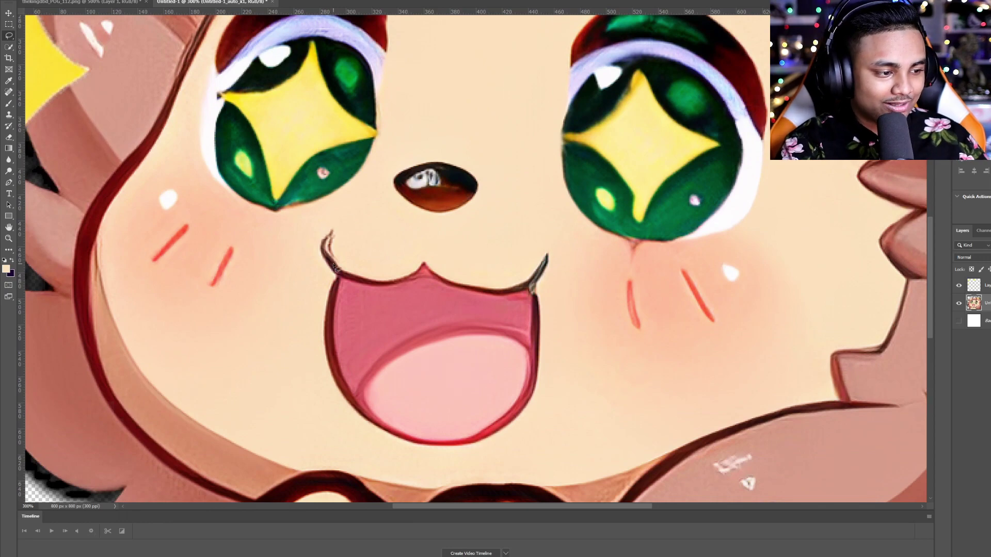
pyautogui.rightClick(10, 38)
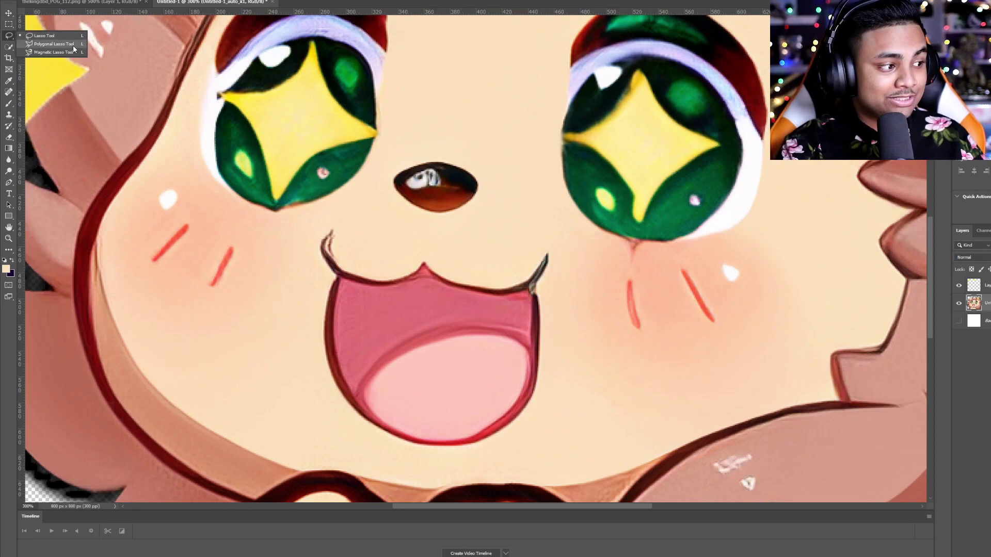
pyautogui.click(57, 44)
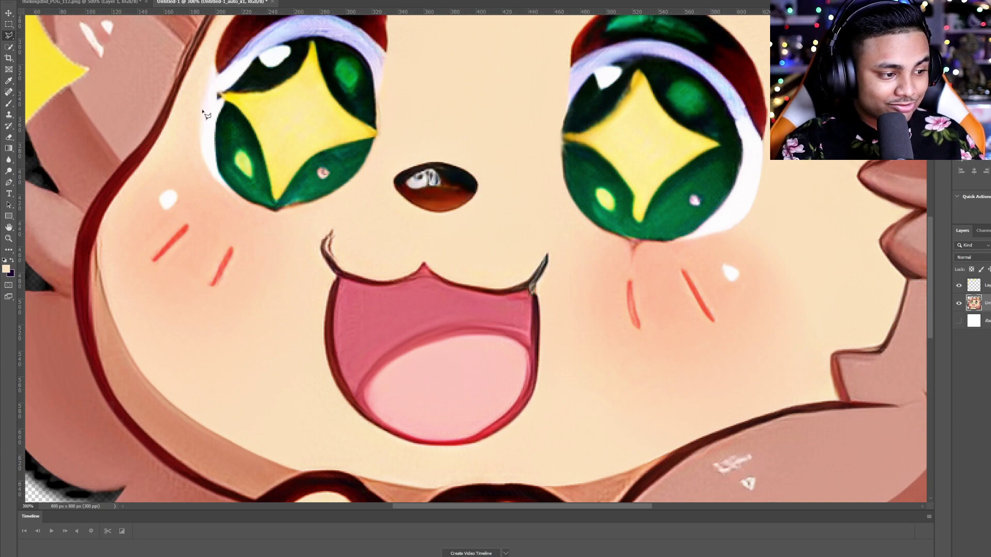
pyautogui.click(336, 219)
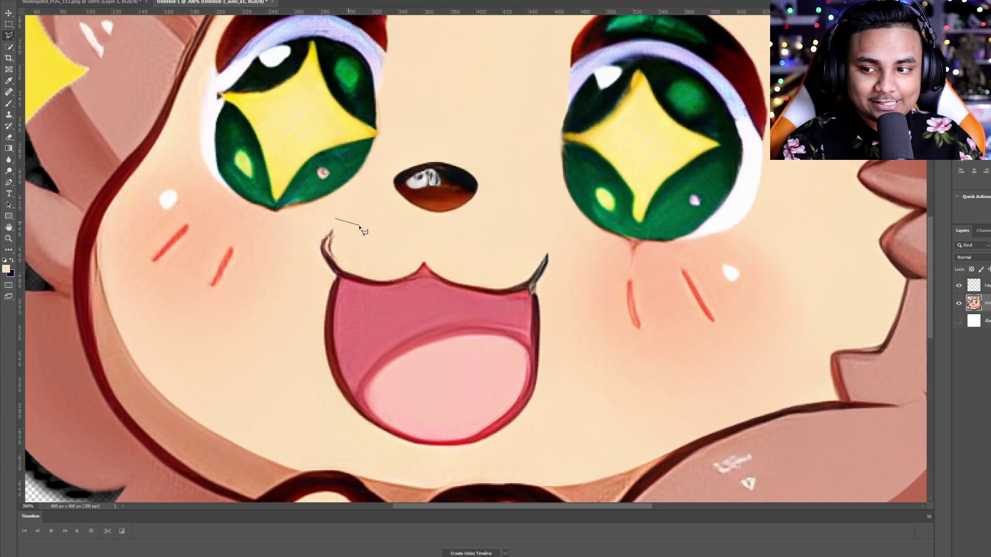
pyautogui.click(381, 265)
pyautogui.click(422, 254)
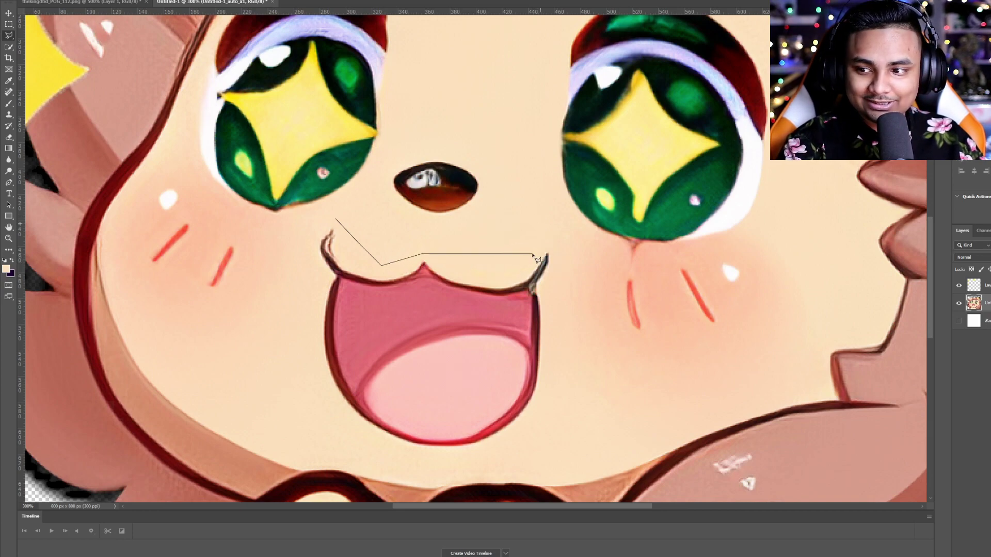
pyautogui.click(548, 244)
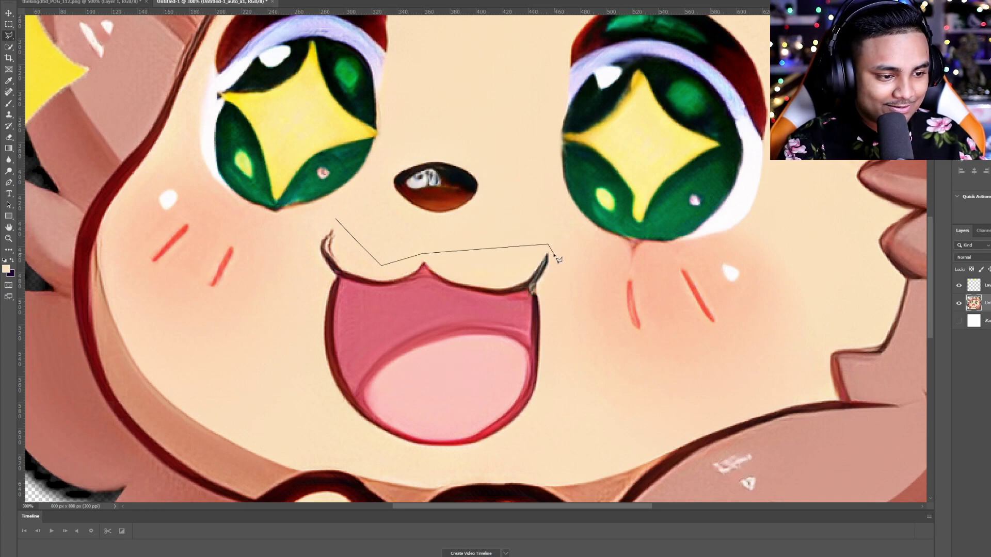
pyautogui.moveTo(551, 254)
pyautogui.mouseDown()
pyautogui.moveTo(496, 443)
pyautogui.moveTo(421, 453)
pyautogui.moveTo(366, 434)
pyautogui.moveTo(317, 392)
pyautogui.moveTo(300, 297)
pyautogui.moveTo(312, 234)
pyautogui.moveTo(335, 220)
pyautogui.mouseUp()
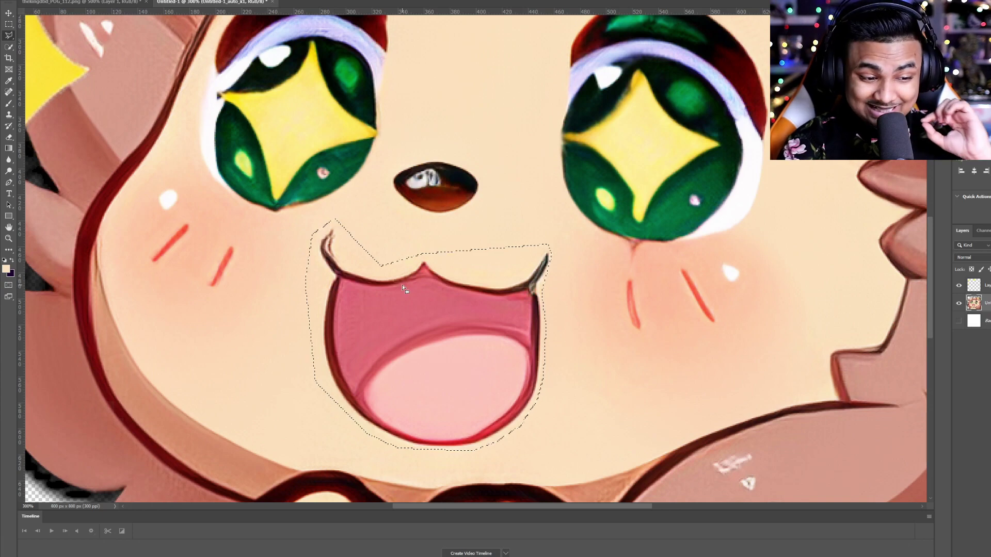
# Cut the selected mouth onto its own layer, fit it back into its original place on the face and deselect.
pyautogui.hotkey('ctrl', 'shift', 'j')
pyautogui.moveTo(356, 362); pyautogui.dragTo(402, 285)
pyautogui.hotkey('ctrl', 'b')
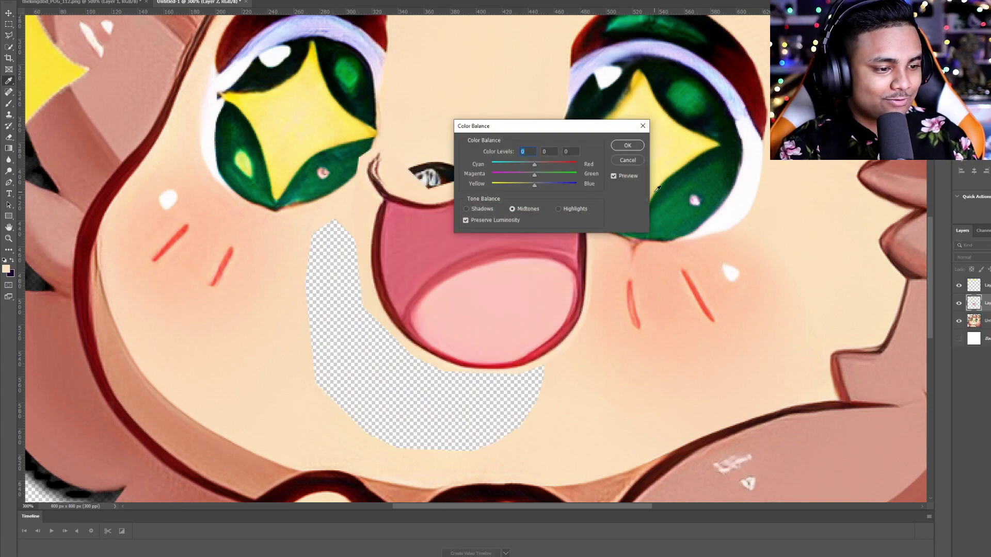
pyautogui.press('Escape')
pyautogui.click(4, 13)
pyautogui.moveTo(472, 279); pyautogui.dragTo(425, 354)
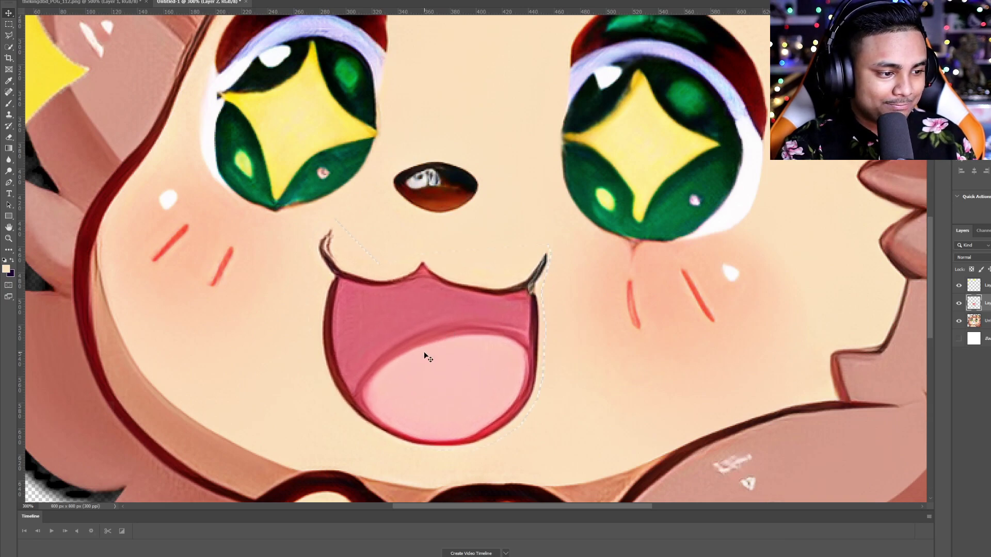
pyautogui.hotkey('ctrl', 'd')
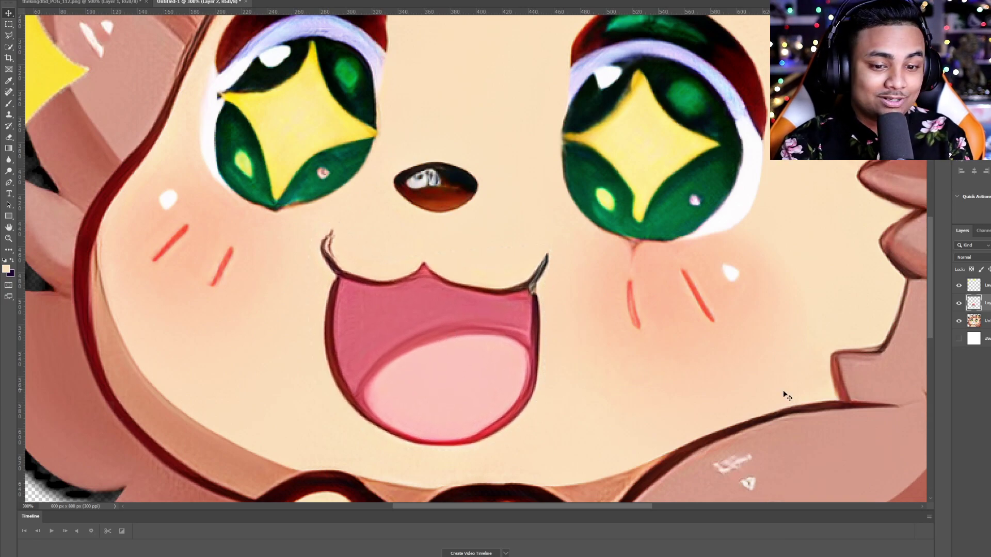
pyautogui.hotkey('ctrl', '-')
pyautogui.hotkey('ctrl', '-')
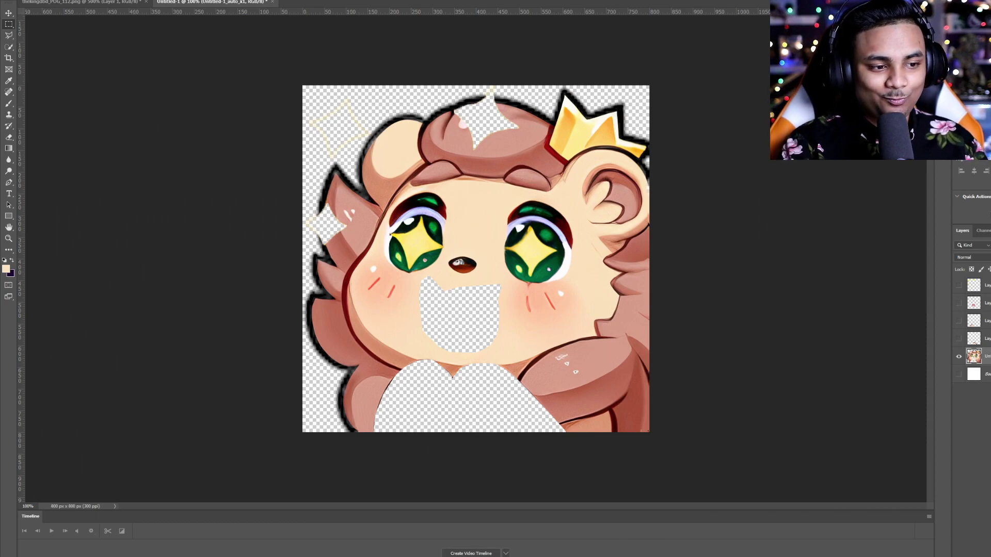
# Show the four cut-out layers to check them against the lion and hide them again.
pyautogui.moveTo(959, 285); pyautogui.dragTo(961, 343)
pyautogui.click(960, 341)
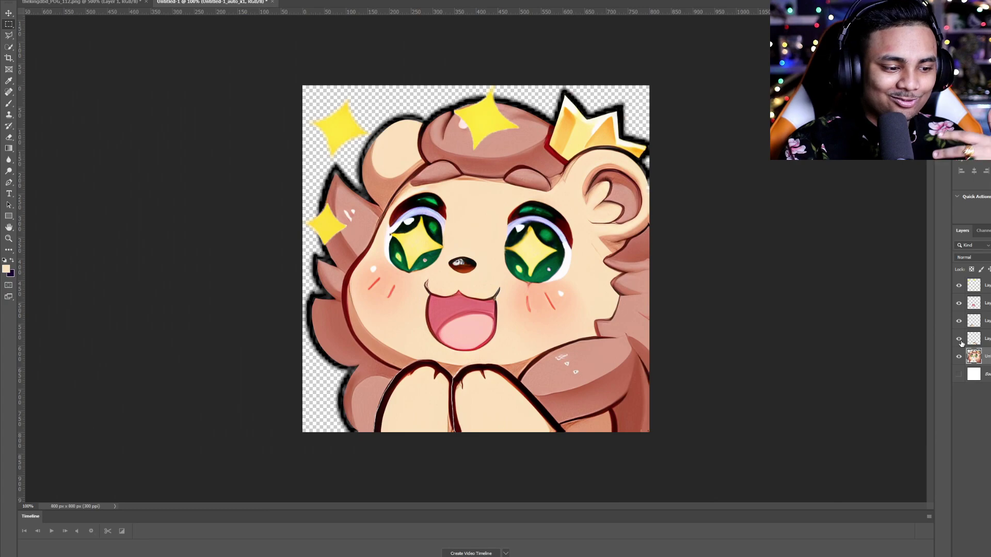
pyautogui.moveTo(961, 342); pyautogui.dragTo(958, 284)
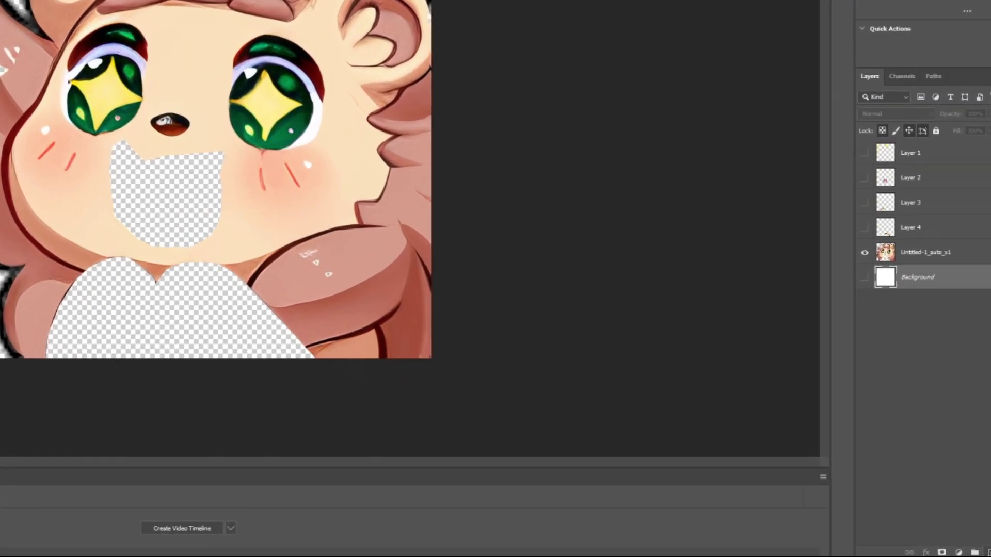
# Add an empty layer directly beneath the enhanced lion layer and paint over the mouth hole with the cream face colour.
pyautogui.hotkey('ctrl', 'shift', 'alt', 'n')
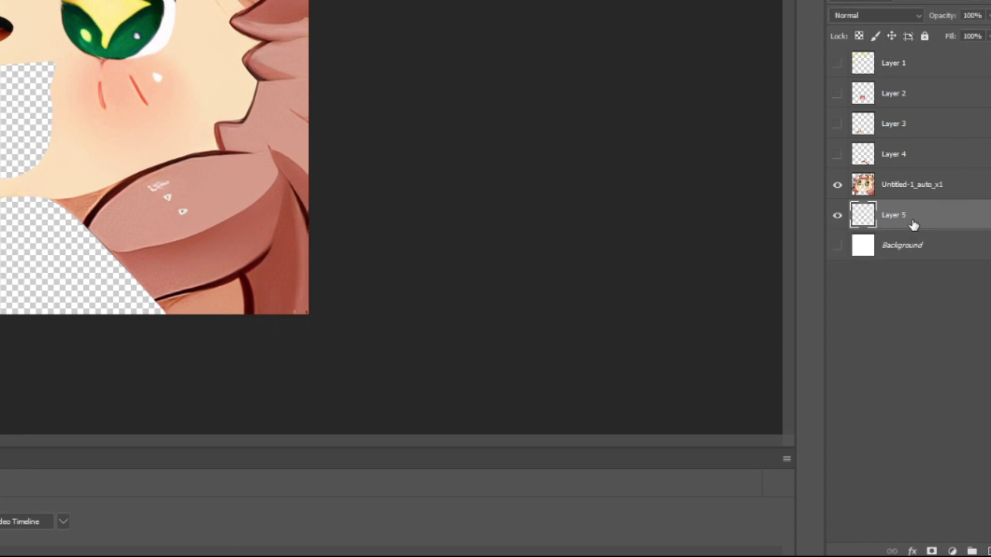
pyautogui.click(892, 184)
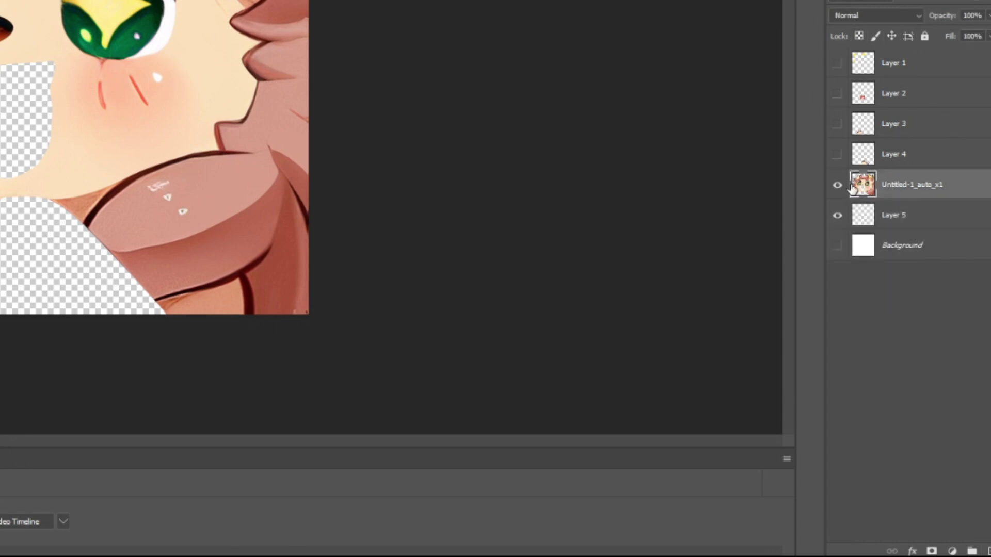
pyautogui.click(898, 215)
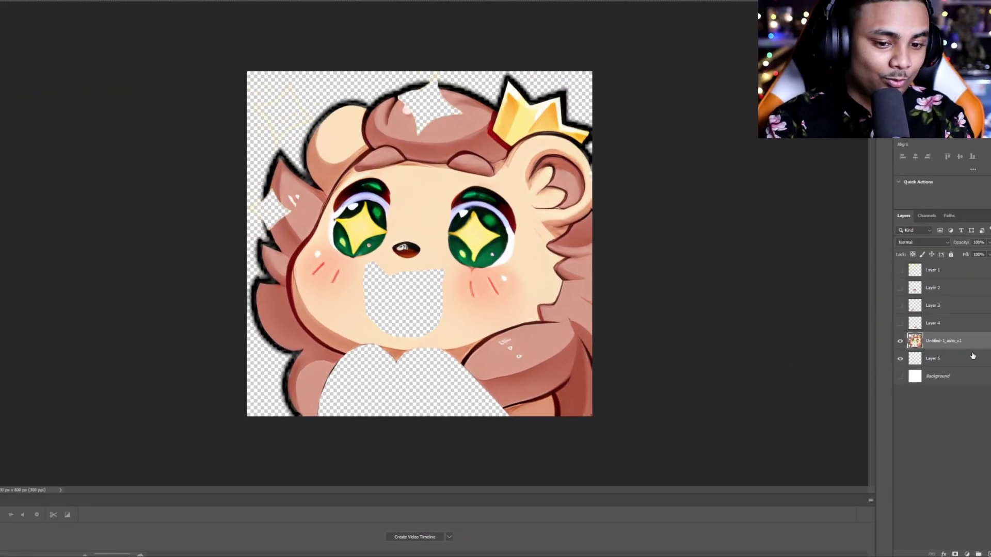
pyautogui.hotkey('ctrl', '+')
pyautogui.hotkey('ctrl', '+')
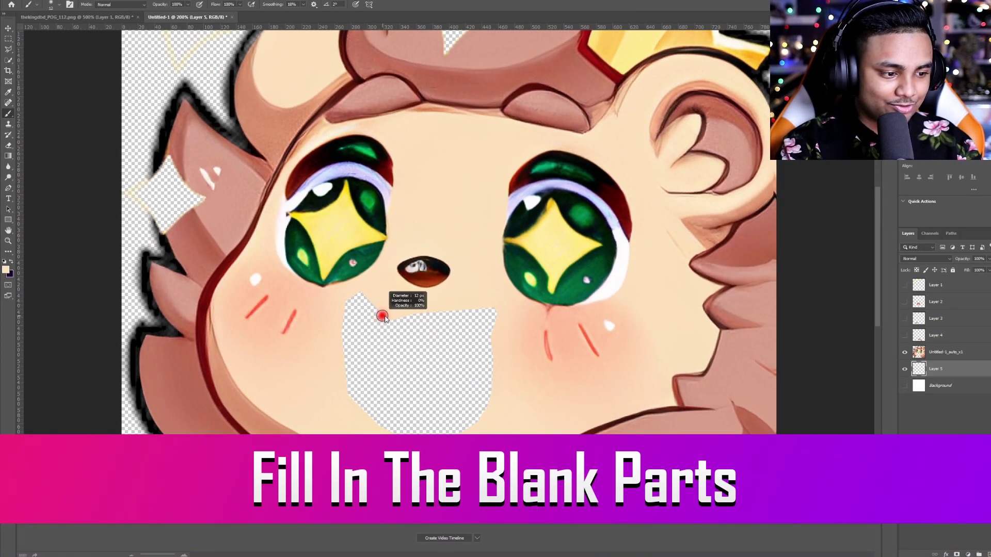
pyautogui.moveTo(375, 294)
pyautogui.mouseDown()
pyautogui.moveTo(362, 321)
pyautogui.moveTo(403, 332)
pyautogui.moveTo(390, 293)
pyautogui.moveTo(354, 376)
pyautogui.moveTo(424, 387)
pyautogui.moveTo(451, 364)
pyautogui.moveTo(453, 320)
pyautogui.moveTo(416, 356)
pyautogui.moveTo(388, 419)
pyautogui.moveTo(475, 430)
pyautogui.moveTo(435, 427)
pyautogui.moveTo(486, 396)
pyautogui.mouseUp()
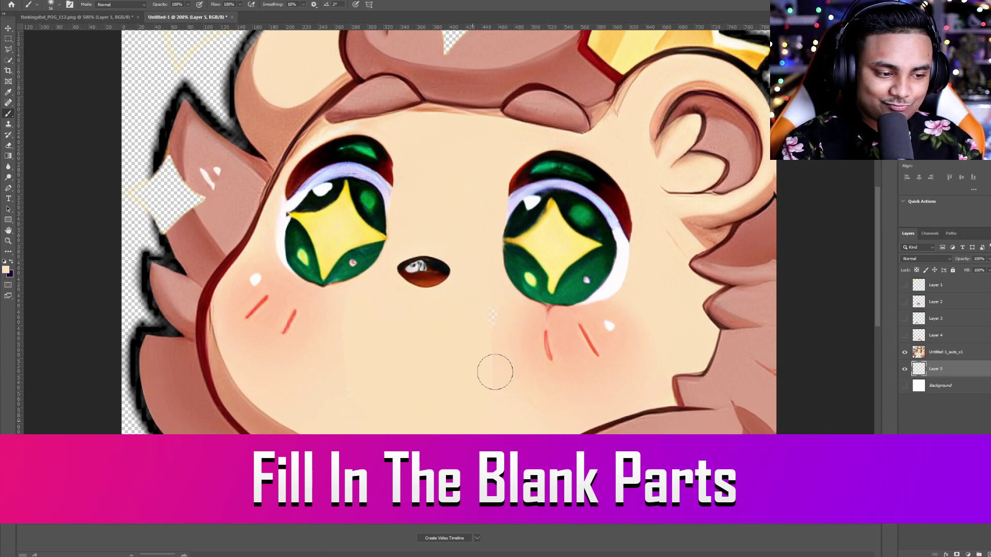
# Fill the star-shaped hole in the mane tuft beside the face with sampled mane pink, using a smaller brush.
pyautogui.press('[')
pyautogui.press('[')
pyautogui.press('[')
pyautogui.keyDown('alt'); pyautogui.click(167, 161); pyautogui.keyUp('alt')
pyautogui.moveTo(169, 164)
pyautogui.mouseDown()
pyautogui.moveTo(172, 232)
pyautogui.moveTo(170, 153)
pyautogui.moveTo(184, 223)
pyautogui.moveTo(167, 169)
pyautogui.moveTo(200, 177)
pyautogui.mouseUp()
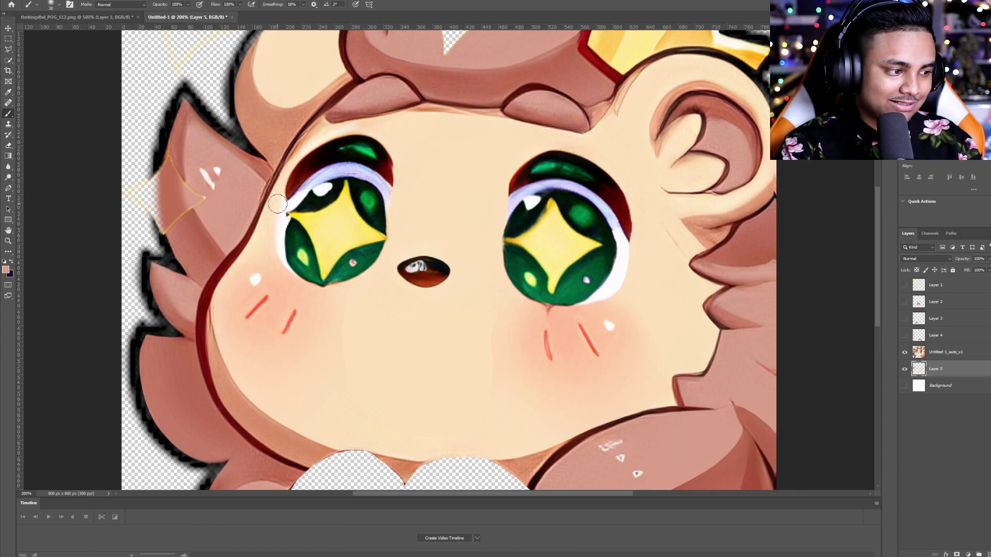
# Try the brush at 100% hardness for the mane fill.
pyautogui.rightClick(278, 204)
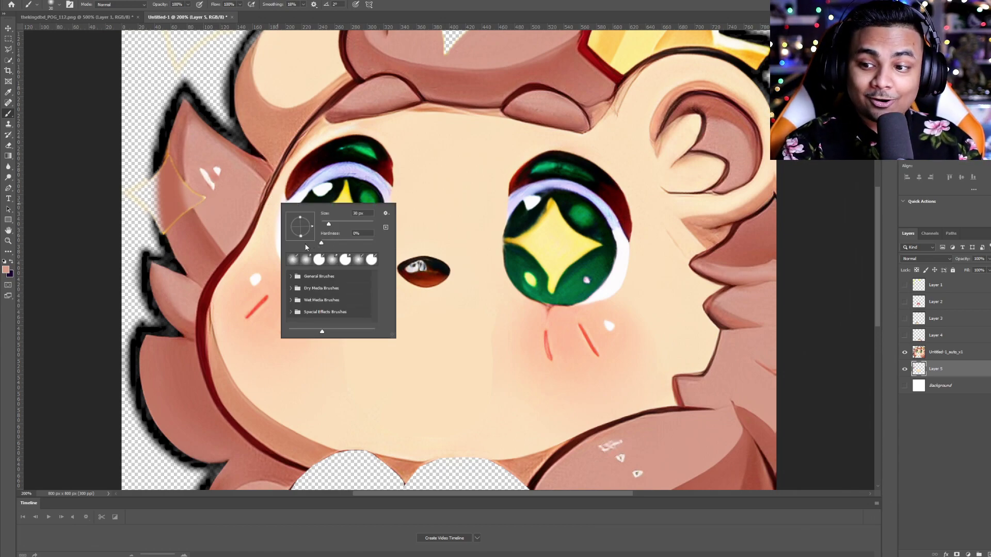
pyautogui.moveTo(320, 243); pyautogui.dragTo(379, 242)
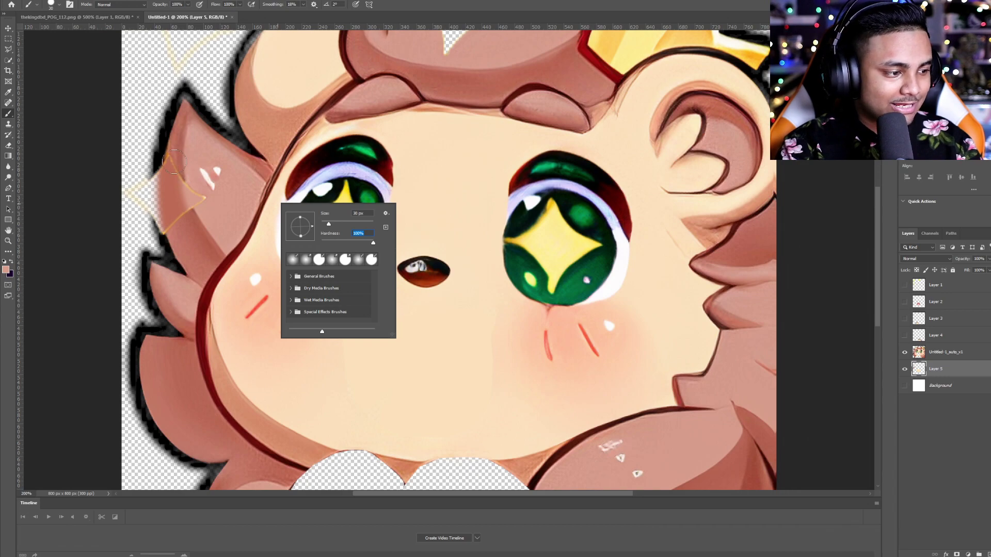
pyautogui.press('Return')
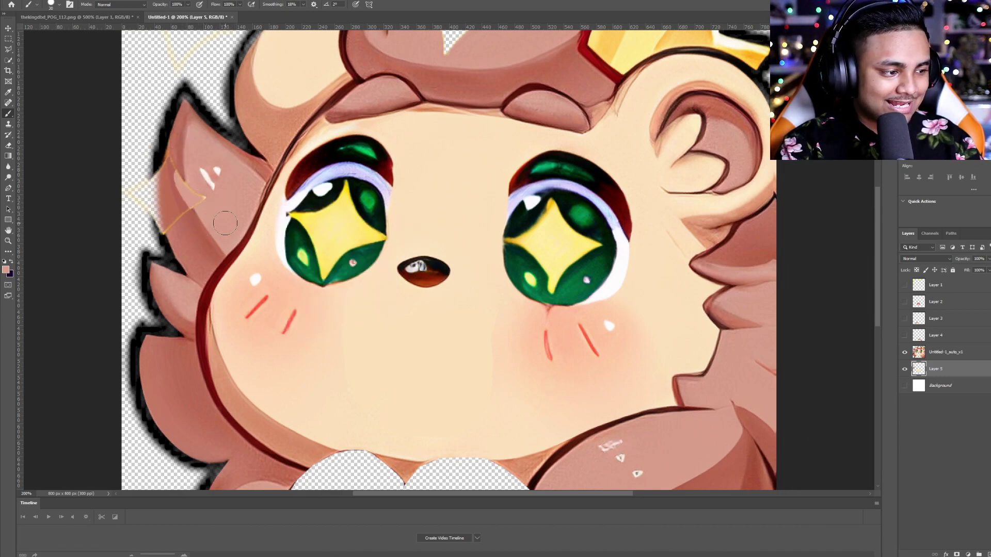
# Set the brush hardness to 0% and paint the darker mane shade along the tuft's outer edge.
pyautogui.rightClick(225, 223)
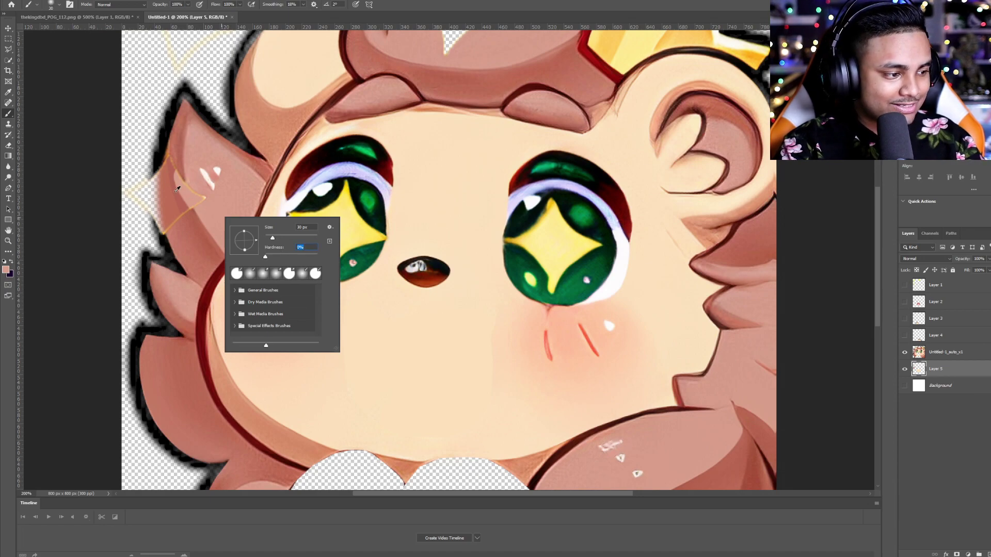
pyautogui.press('Return')
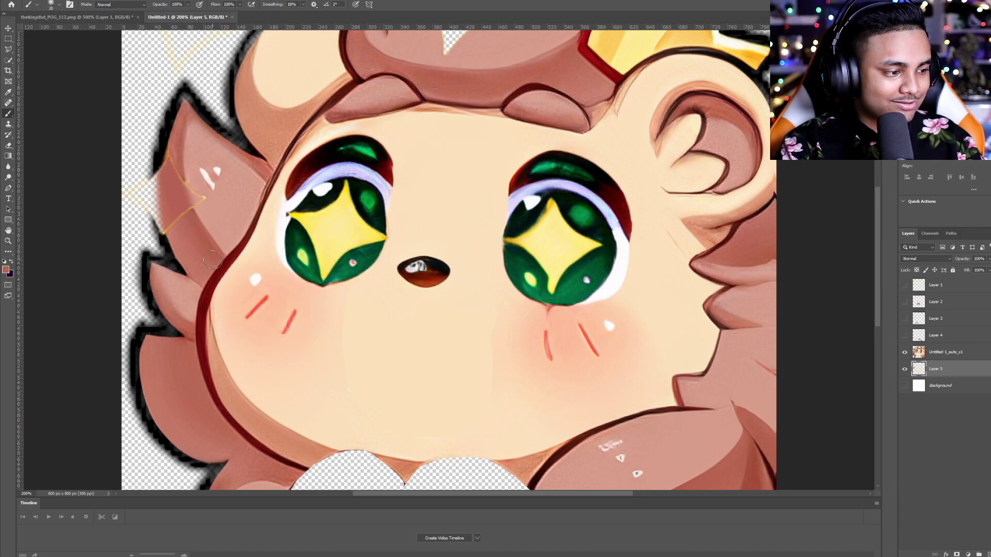
# Paint a mane-pink strip inside the outer edge of the paw gap and compare the area with the paw layers shown.
pyautogui.scroll(-5, 211, 258)
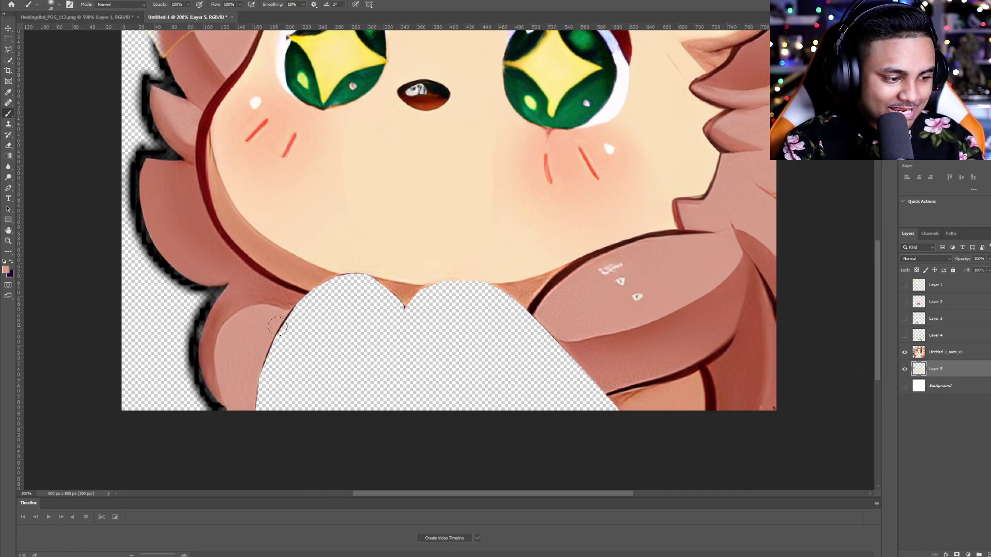
pyautogui.moveTo(277, 326)
pyautogui.mouseDown()
pyautogui.moveTo(289, 340)
pyautogui.moveTo(276, 405)
pyautogui.moveTo(289, 387)
pyautogui.moveTo(297, 408)
pyautogui.mouseUp()
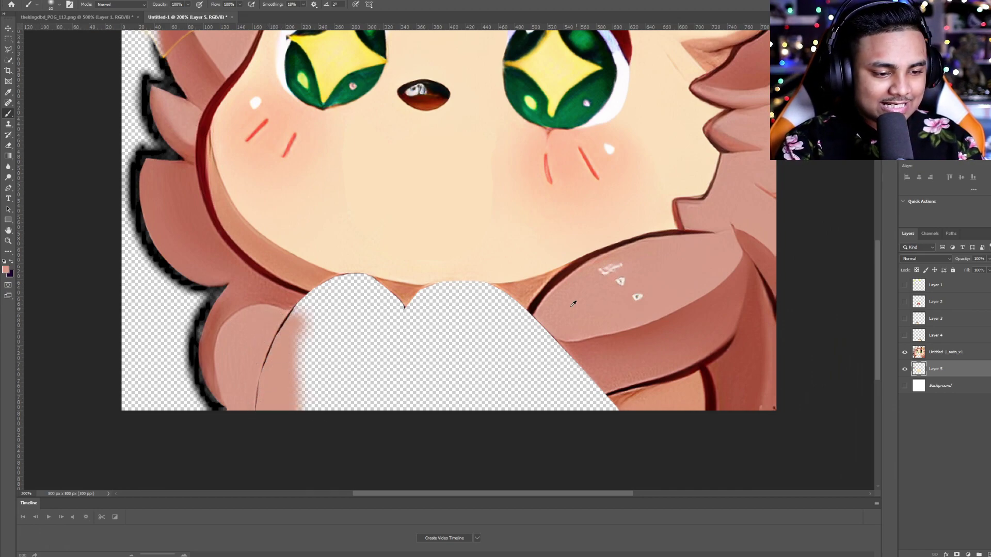
pyautogui.moveTo(904, 336); pyautogui.dragTo(904, 320)
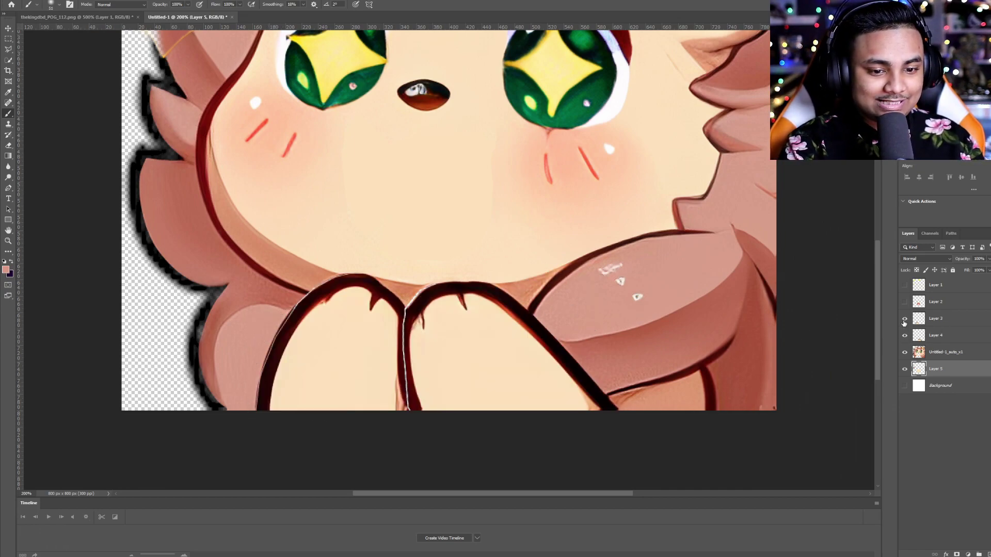
pyautogui.moveTo(904, 321); pyautogui.dragTo(904, 336)
# On the enhanced lion layer, extend the dark jaw outline across the paw gap with a 7 px soft brush.
pyautogui.click(944, 352)
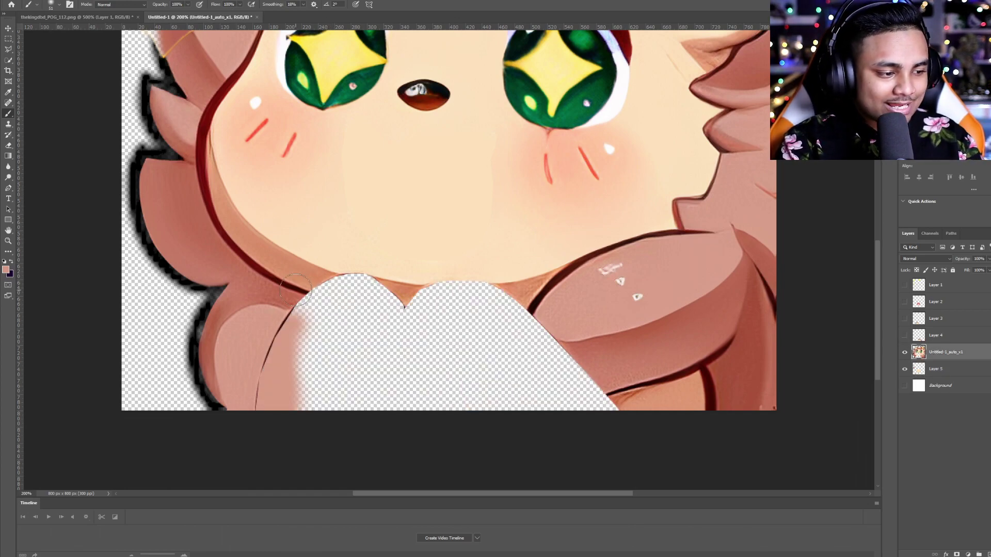
pyautogui.keyDown('alt'); pyautogui.click(288, 283); pyautogui.keyUp('alt')
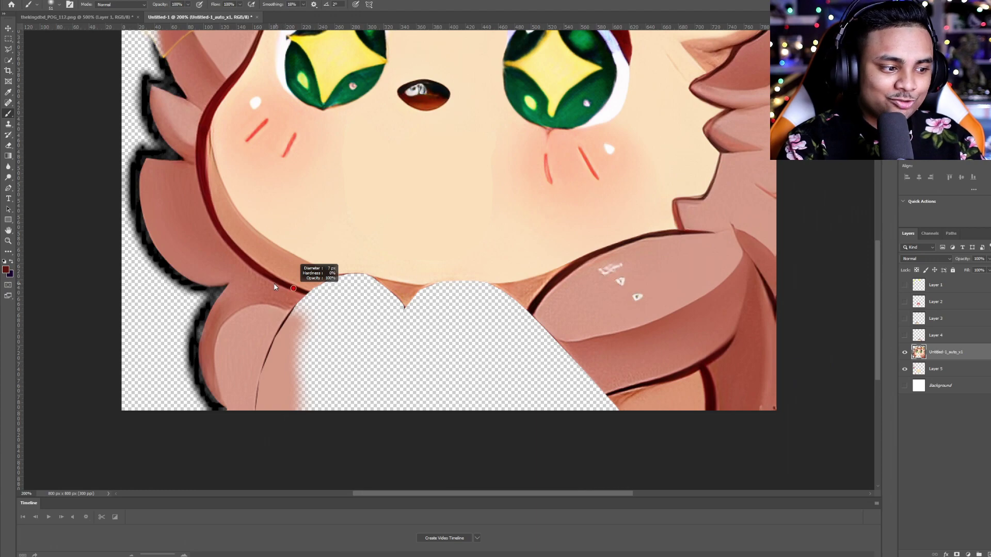
pyautogui.moveTo(274, 287); pyautogui.dragTo(285, 286)
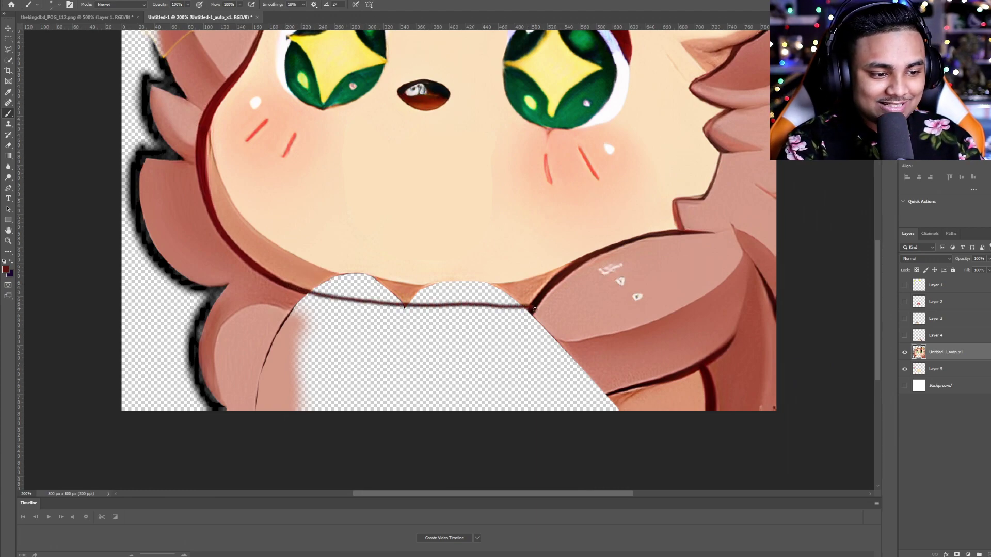
# On Layer 5, fill the gaps above the jaw outline with the sampled chin-shadow brown and the cream face colour.
pyautogui.click(987, 375)
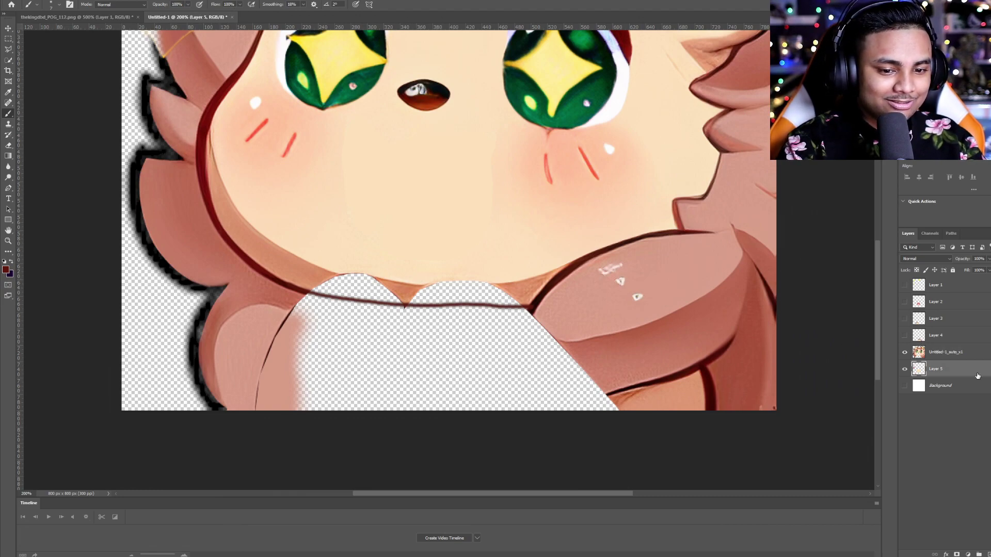
pyautogui.keyDown('alt'); pyautogui.click(318, 279); pyautogui.keyUp('alt')
pyautogui.moveTo(315, 287)
pyautogui.mouseDown()
pyautogui.moveTo(369, 295)
pyautogui.moveTo(312, 290)
pyautogui.moveTo(535, 307)
pyautogui.moveTo(517, 292)
pyautogui.moveTo(331, 281)
pyautogui.mouseUp()
pyautogui.moveTo(420, 294); pyautogui.dragTo(491, 299)
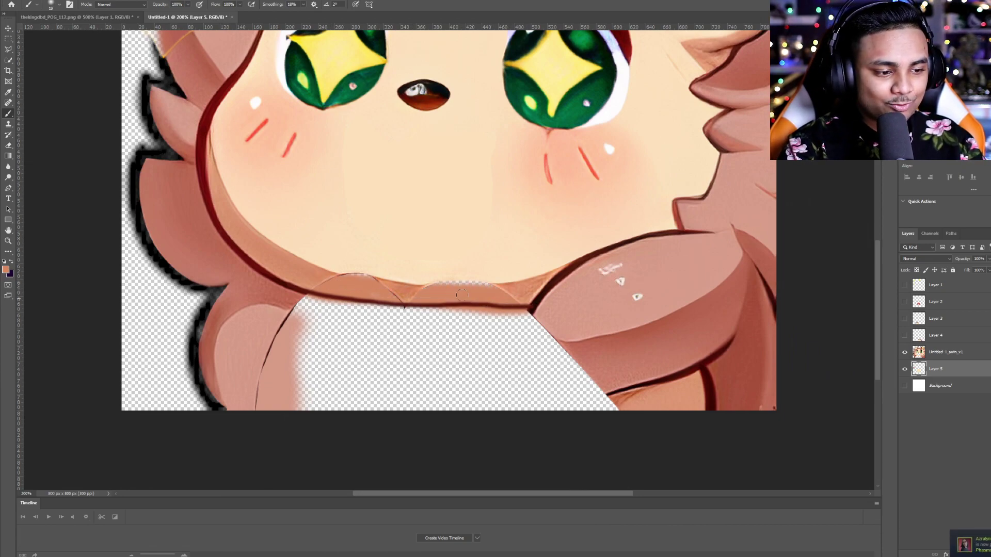
pyautogui.keyDown('alt'); pyautogui.click(394, 273); pyautogui.keyUp('alt')
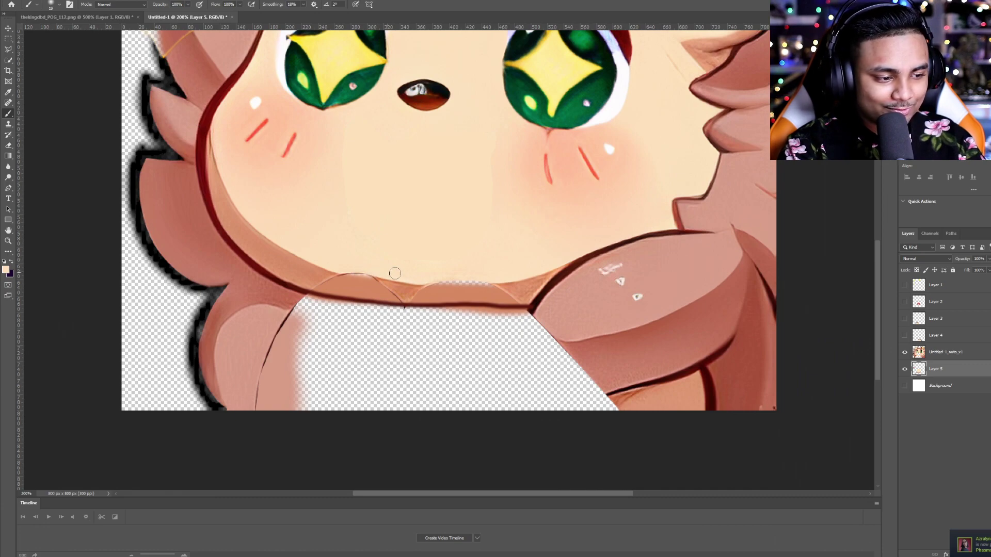
pyautogui.moveTo(488, 274); pyautogui.dragTo(435, 274)
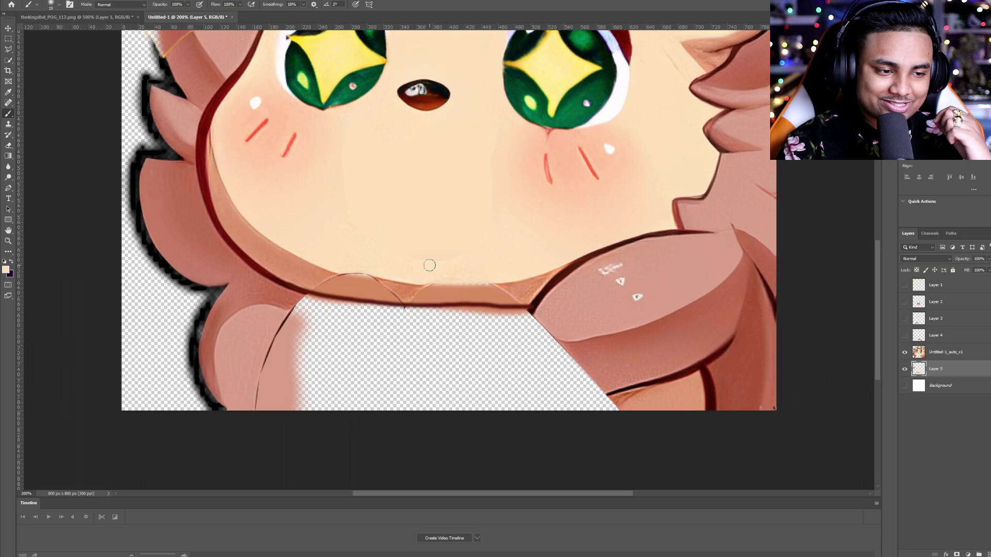
# Fill the remaining paw gap below the jaw with sampled mane pink and a darker shade beside the arm.
pyautogui.scroll(7, 438, 265)
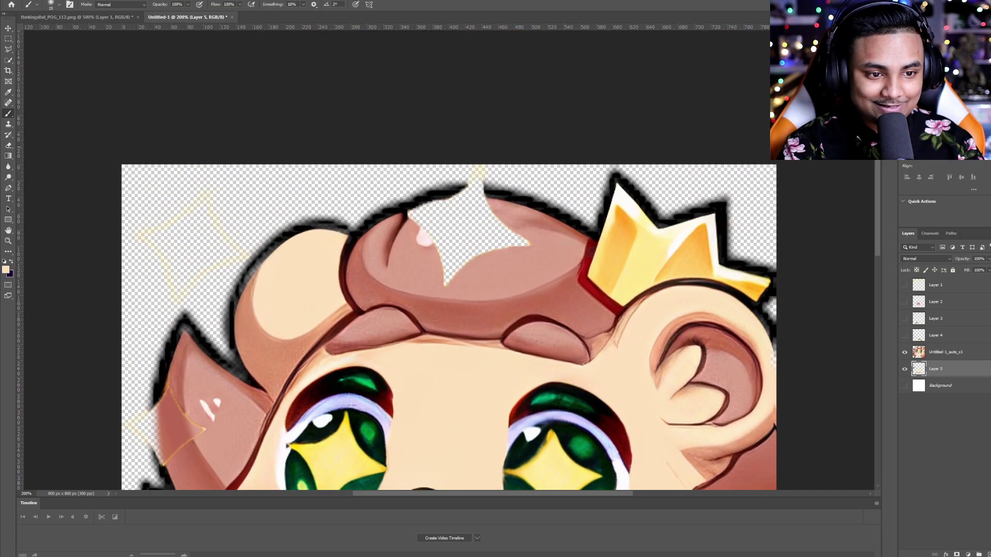
pyautogui.scroll(2, 616, 430)
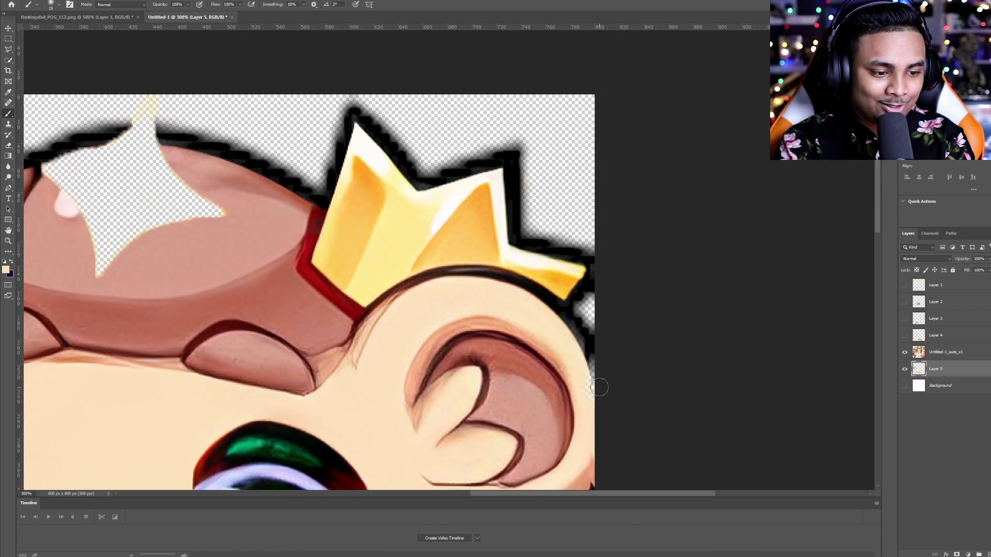
pyautogui.scroll(-3, 589, 393)
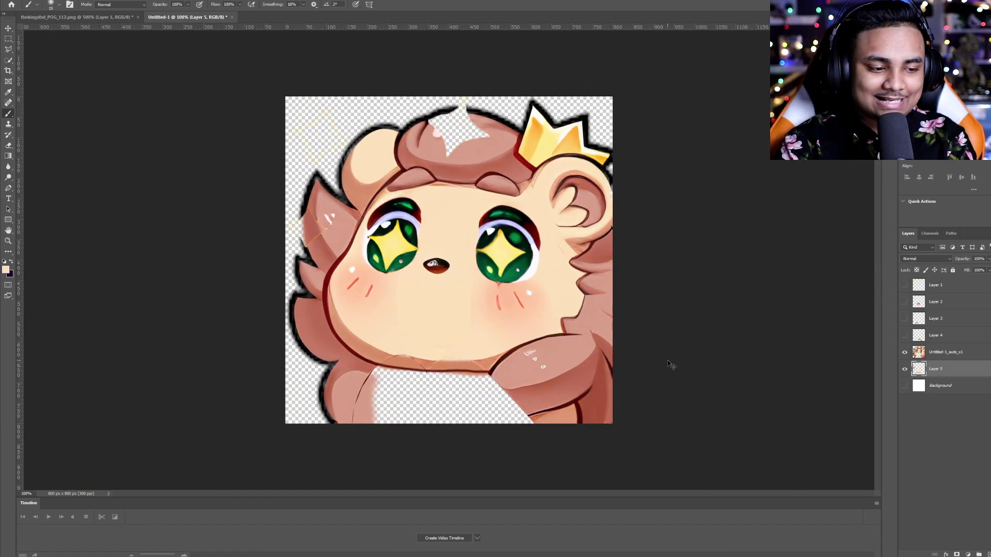
pyautogui.scroll(2, 630, 336)
pyautogui.scroll(-1, 722, 320)
pyautogui.scroll(-5, 877, 360)
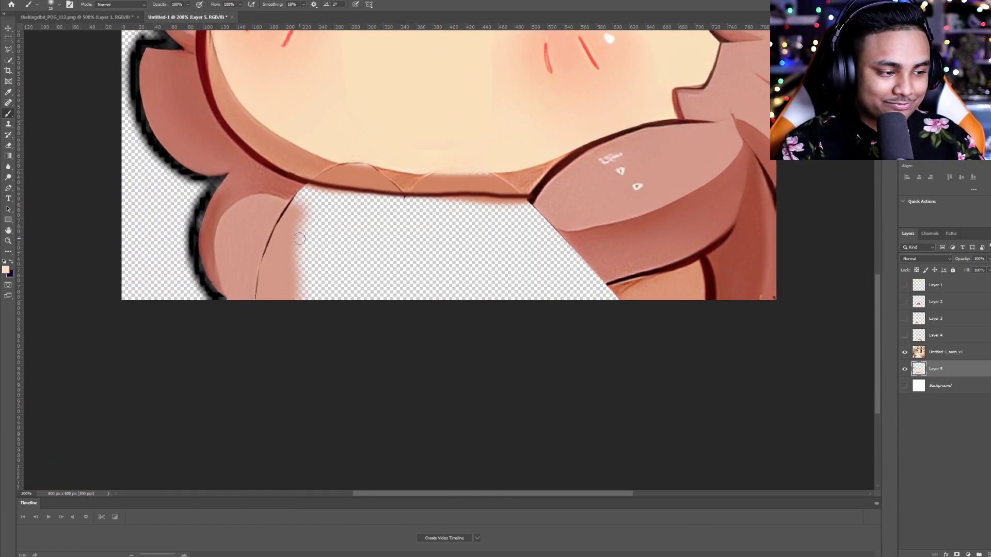
pyautogui.keyDown('alt'); pyautogui.click(561, 207); pyautogui.keyUp('alt')
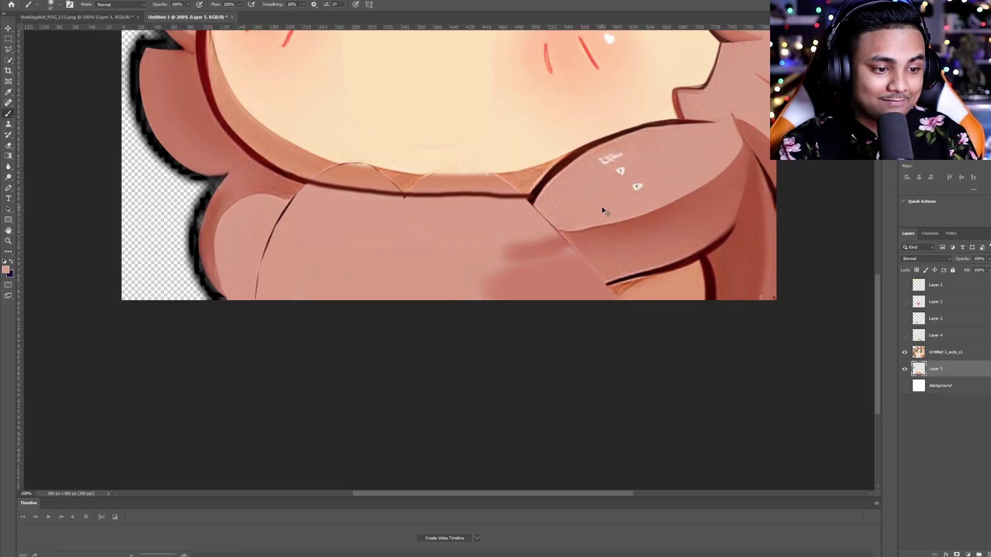
# Fill the star-shaped hole in the hair above the forehead with mane pink and inspect the fill layer without the lion.
pyautogui.hotkey('ctrl', '-')
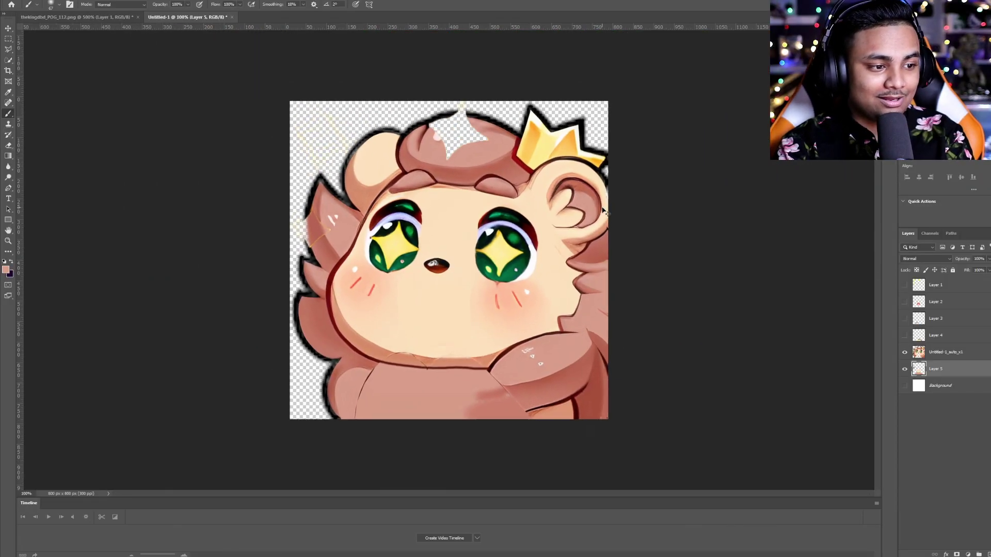
pyautogui.moveTo(469, 147); pyautogui.dragTo(440, 150)
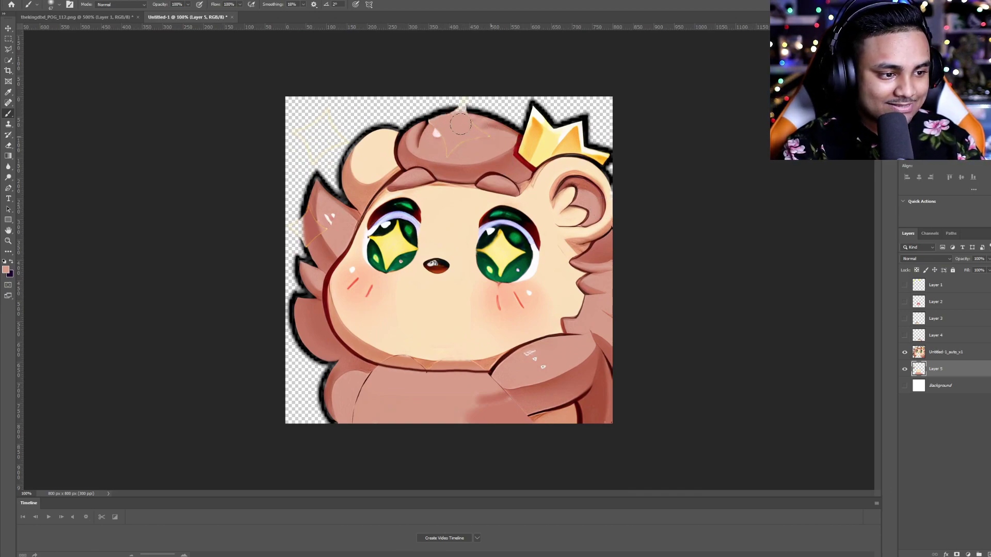
pyautogui.click(904, 352)
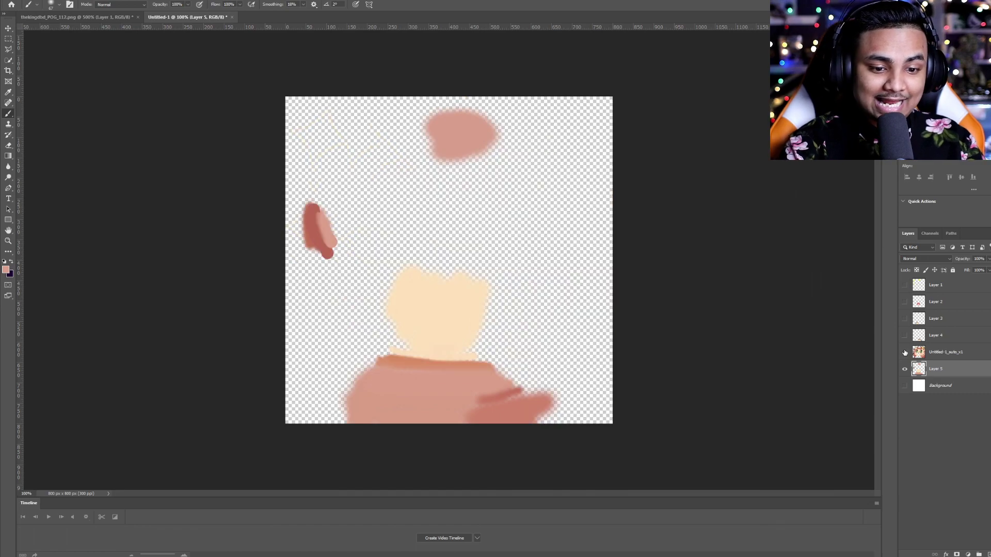
pyautogui.click(904, 352)
# On the enhanced lion layer, paint over the yellow star outline left in the hair with mane pink using a soft brush.
pyautogui.click(939, 352)
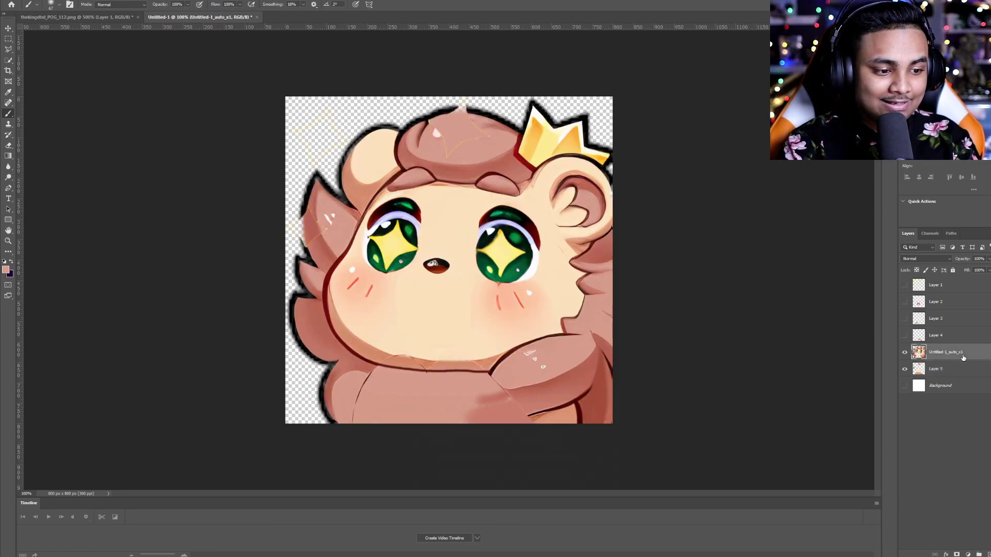
pyautogui.hotkey('ctrl', '+')
pyautogui.scroll(6, 509, 300)
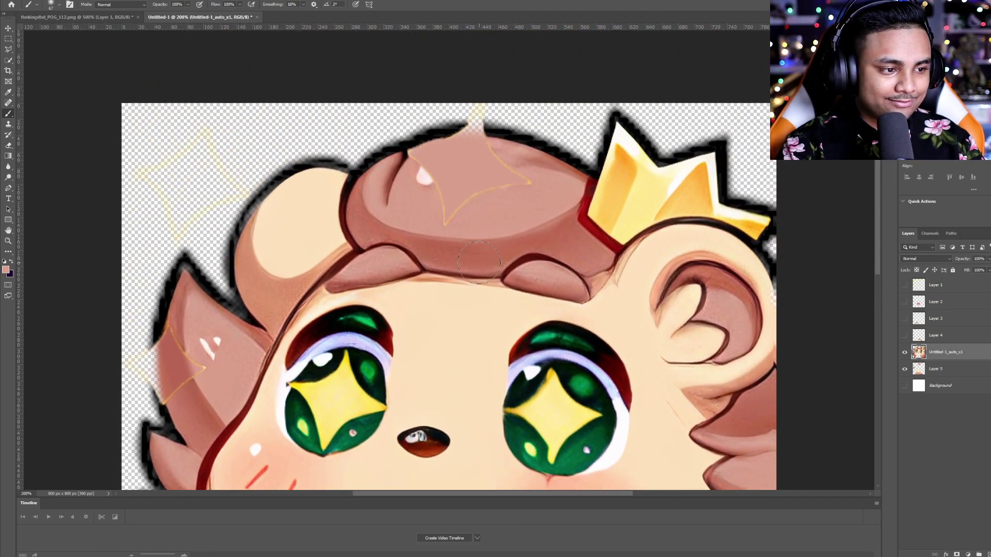
pyautogui.hotkey('ctrl', '+')
pyautogui.hotkey('ctrl', '+')
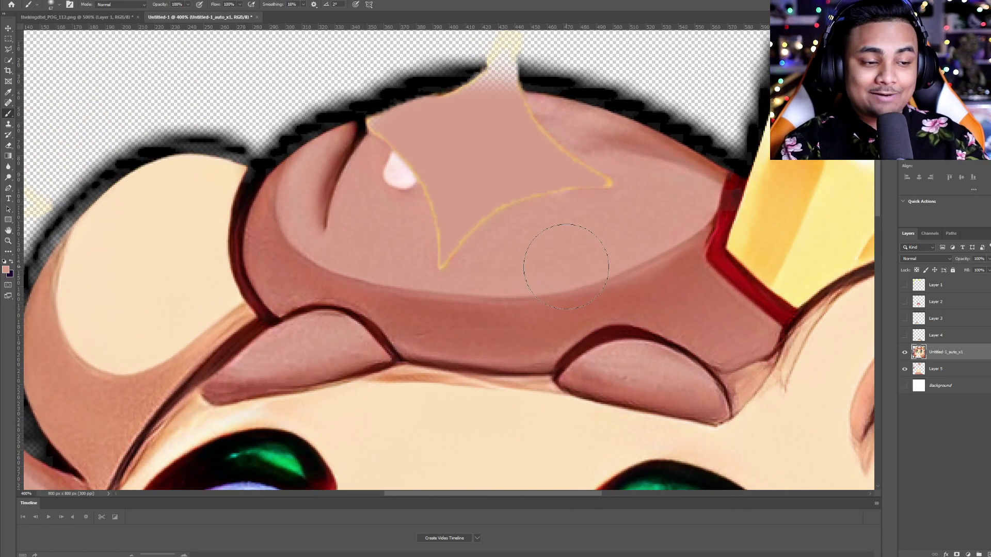
pyautogui.rightClick(526, 226)
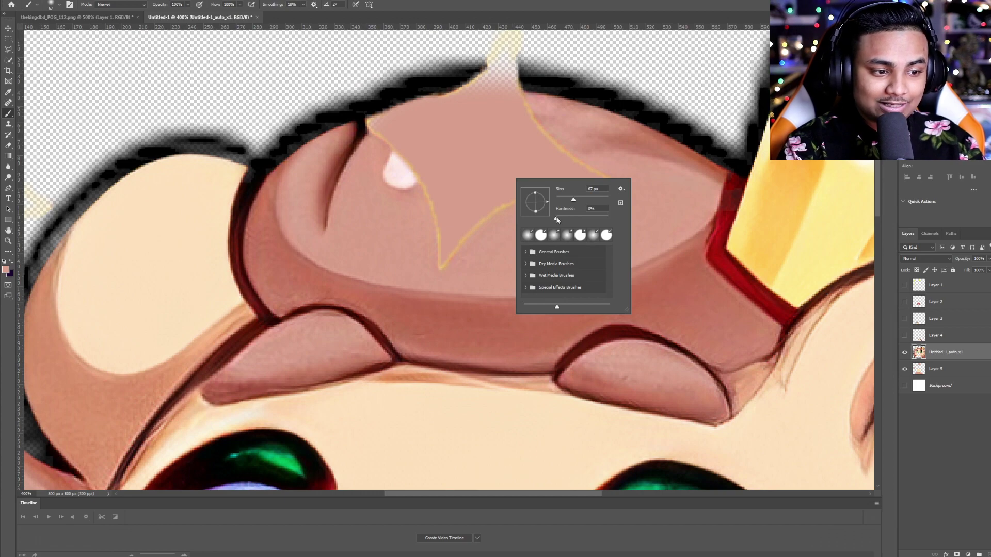
pyautogui.press('Return')
pyautogui.rightClick(761, 120)
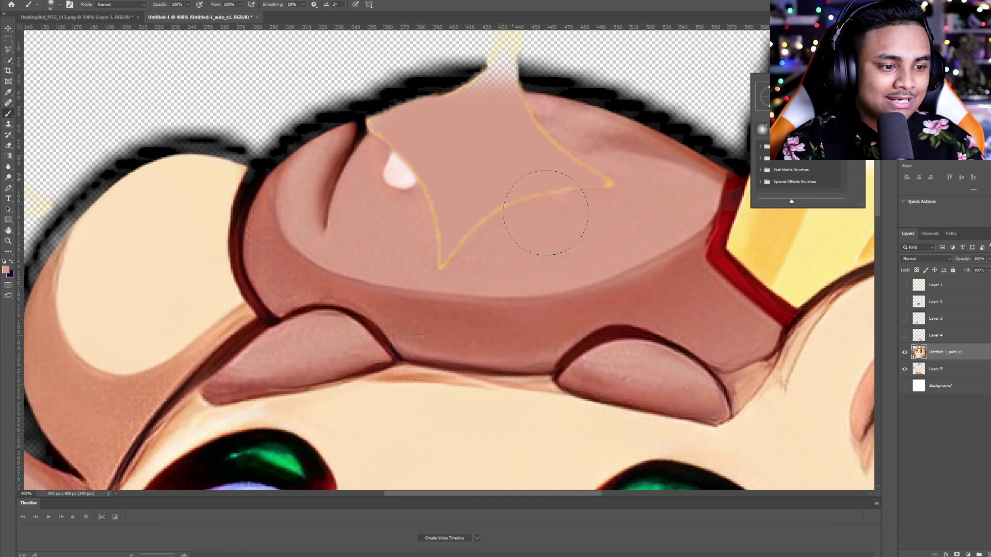
pyautogui.press('Return')
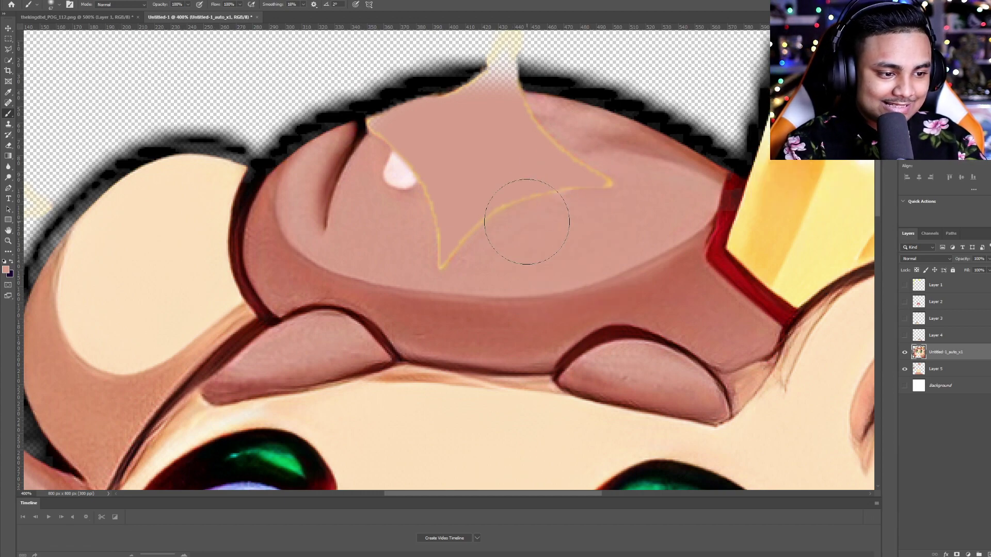
pyautogui.moveTo(520, 210)
pyautogui.mouseDown()
pyautogui.moveTo(506, 205)
pyautogui.moveTo(574, 203)
pyautogui.moveTo(487, 198)
pyautogui.moveTo(500, 212)
pyautogui.mouseUp()
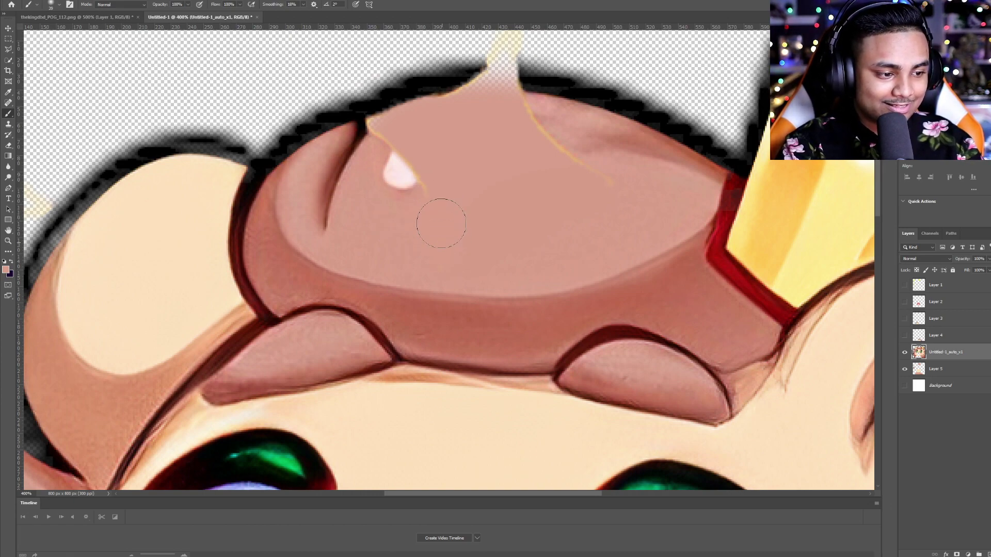
pyautogui.moveTo(421, 176)
pyautogui.mouseDown()
pyautogui.moveTo(398, 137)
pyautogui.moveTo(409, 129)
pyautogui.mouseUp()
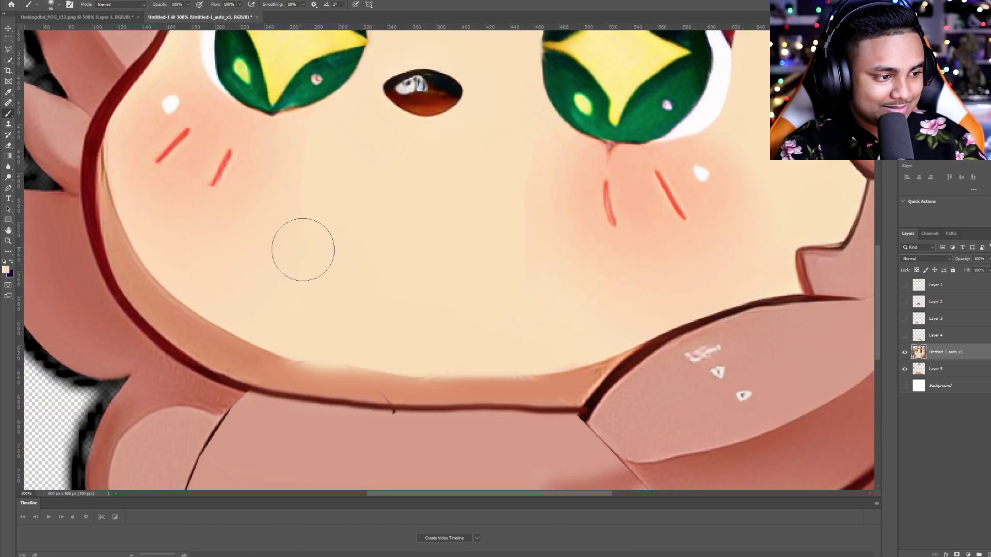
# Blend the face where the mouth was with cream using a 112 px soft brush, and even out the chin-shadow brown.
pyautogui.moveTo(354, 210); pyautogui.dragTo(382, 204)
pyautogui.rightClick(413, 216)
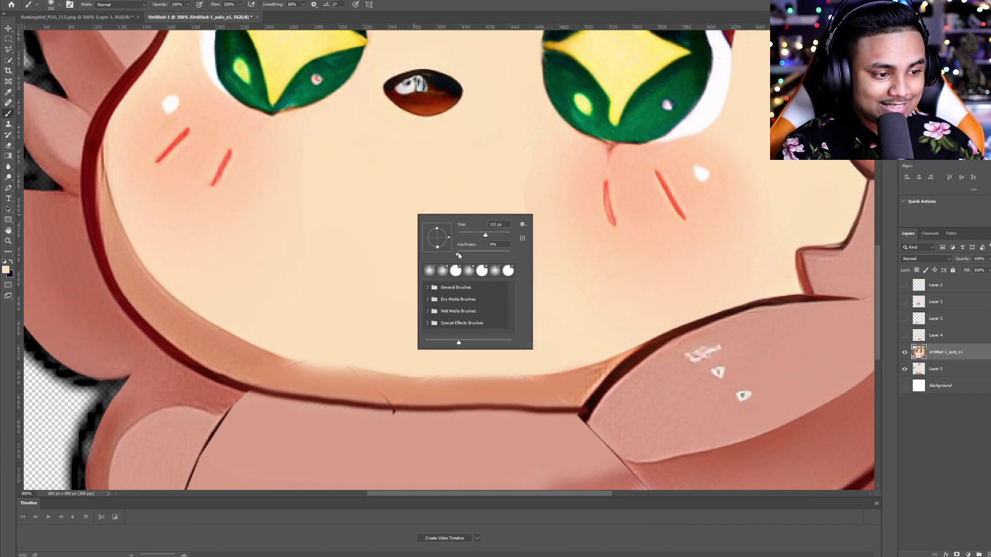
pyautogui.click(382, 191)
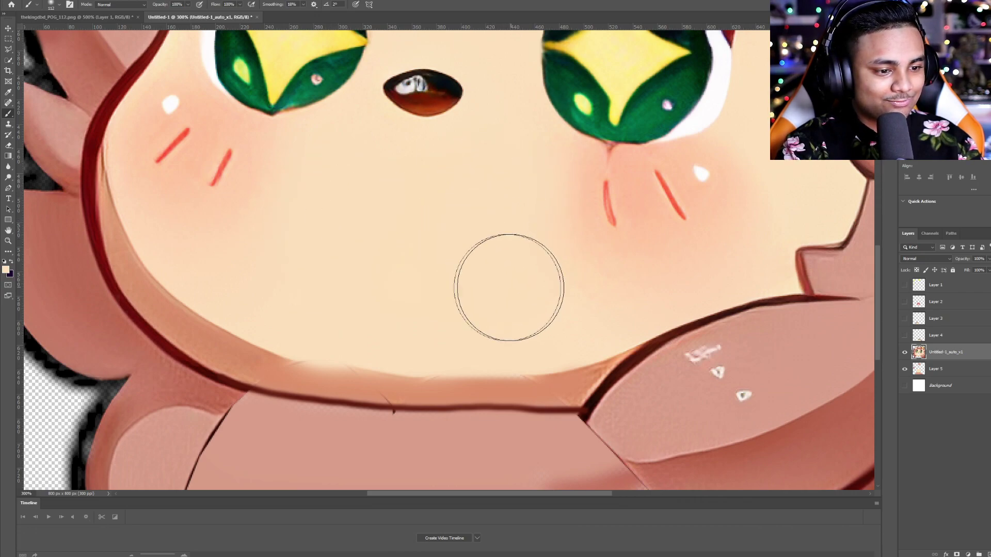
pyautogui.moveTo(407, 257)
pyautogui.mouseDown()
pyautogui.moveTo(439, 255)
pyautogui.moveTo(390, 263)
pyautogui.moveTo(331, 298)
pyautogui.mouseUp()
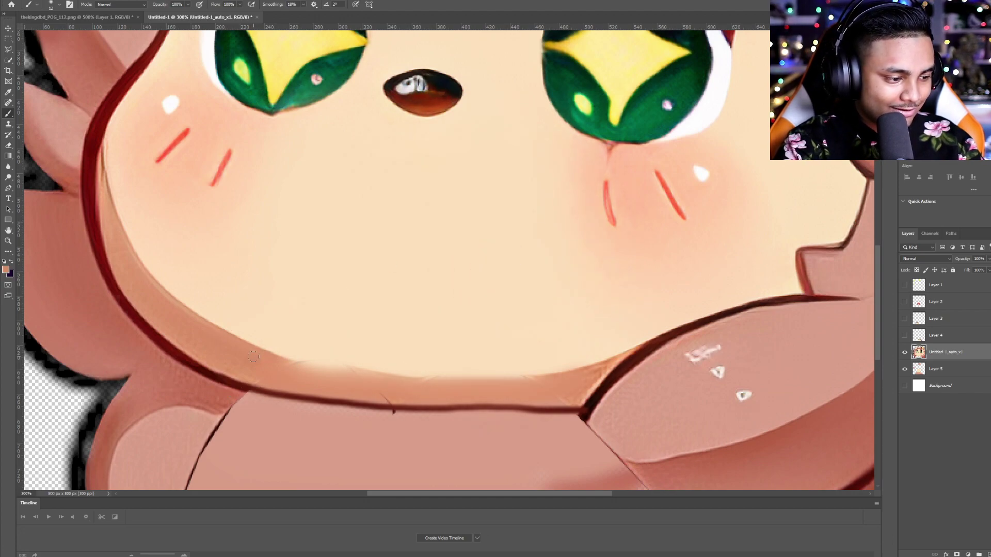
pyautogui.moveTo(292, 371); pyautogui.dragTo(532, 388)
# Paint out the leftover paw outline beside the arm with sampled mane shades, blending the arm into the mane below the jaw.
pyautogui.scroll(-5, 584, 380)
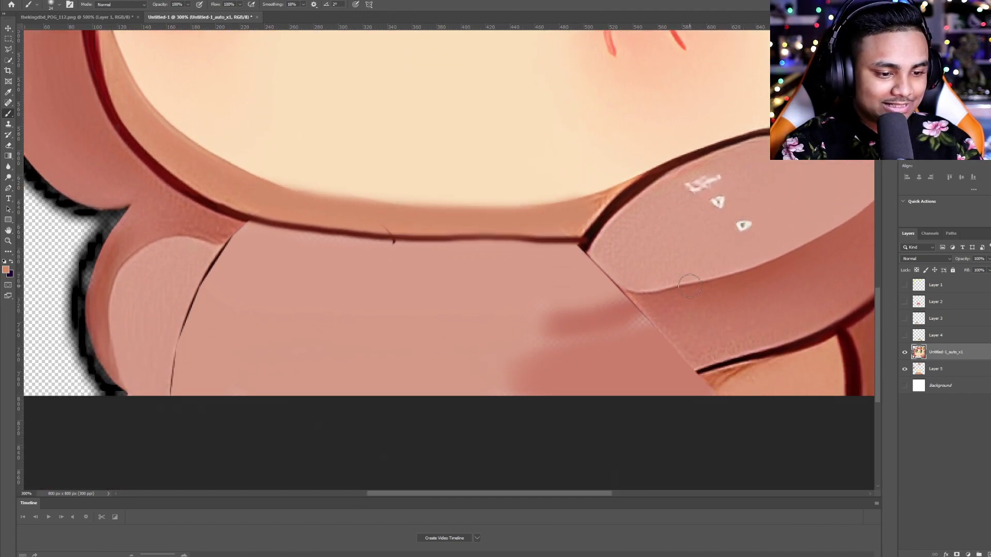
pyautogui.moveTo(659, 304); pyautogui.dragTo(566, 312)
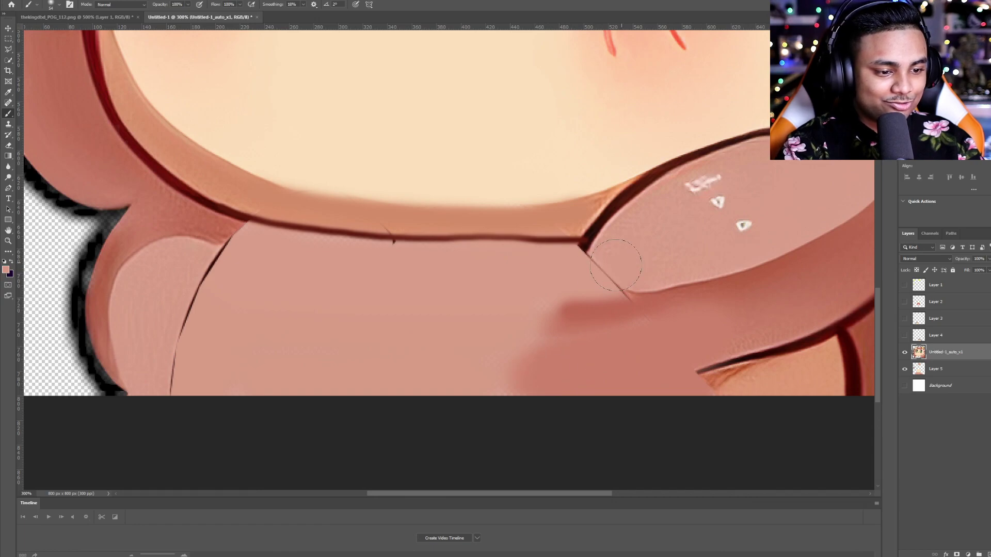
pyautogui.moveTo(616, 265); pyautogui.dragTo(630, 257)
pyautogui.keyDown('alt'); pyautogui.rightClick(567, 272); pyautogui.keyUp('alt')
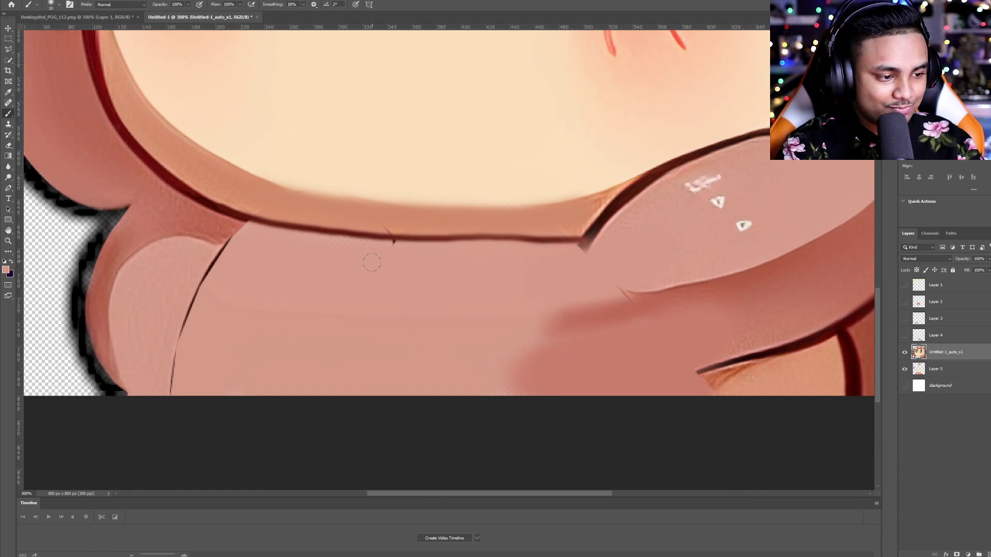
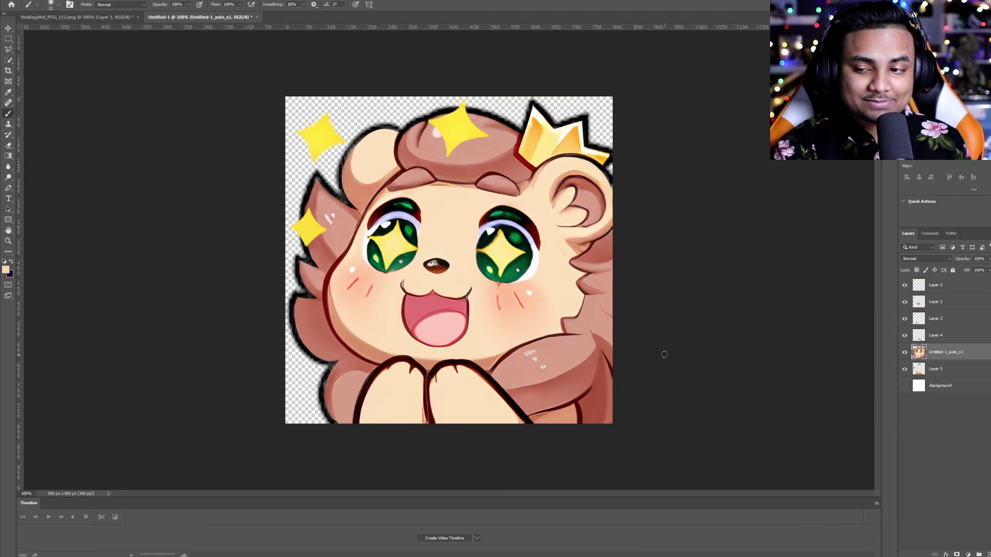
# Activate the stars' layer and select the star above the forehead with the Quick Selection tool.
pyautogui.hotkey('ctrl', '+')
pyautogui.press('v')
pyautogui.scroll(5, 872, 214)
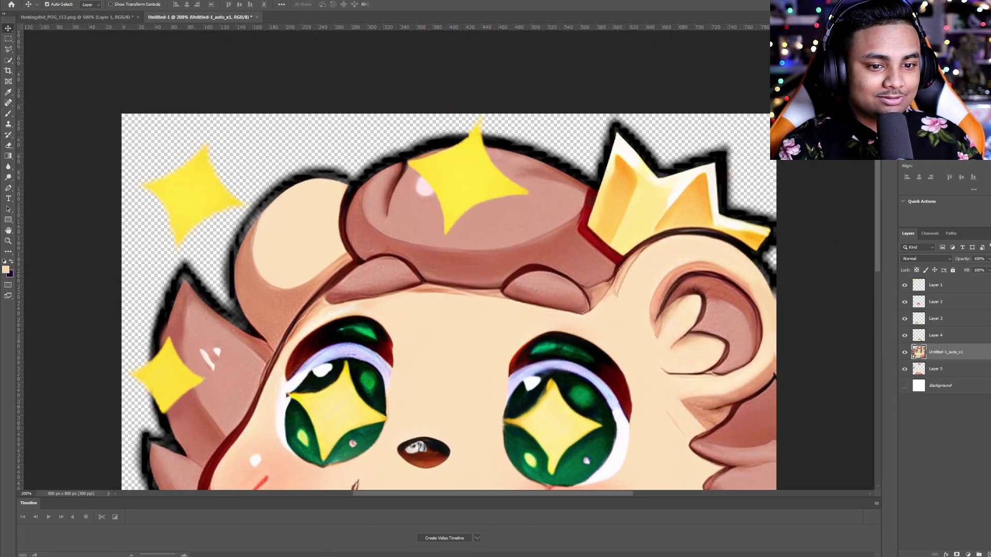
pyautogui.moveTo(423, 209)
pyautogui.mouseDown()
pyautogui.moveTo(460, 188)
pyautogui.moveTo(423, 209)
pyautogui.mouseUp()
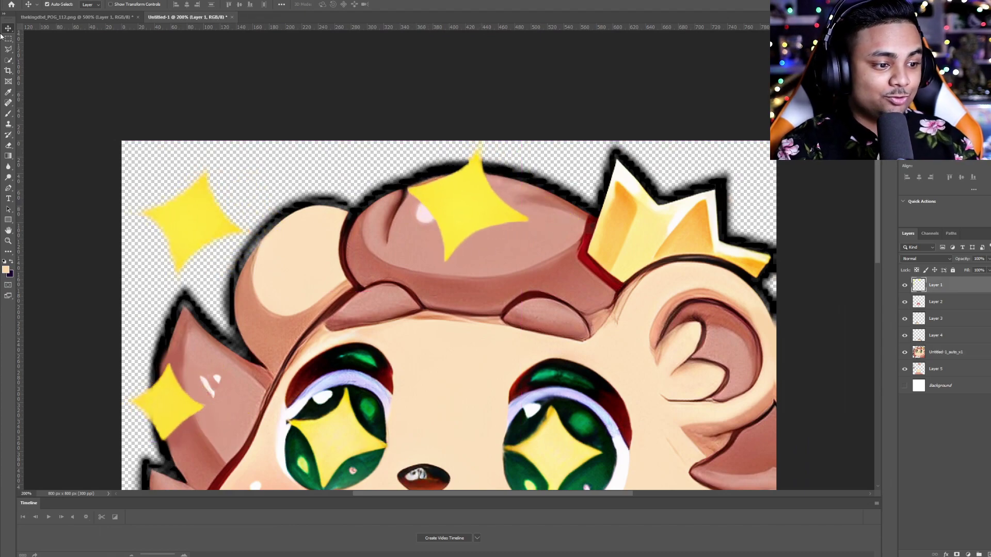
pyautogui.click(8, 59)
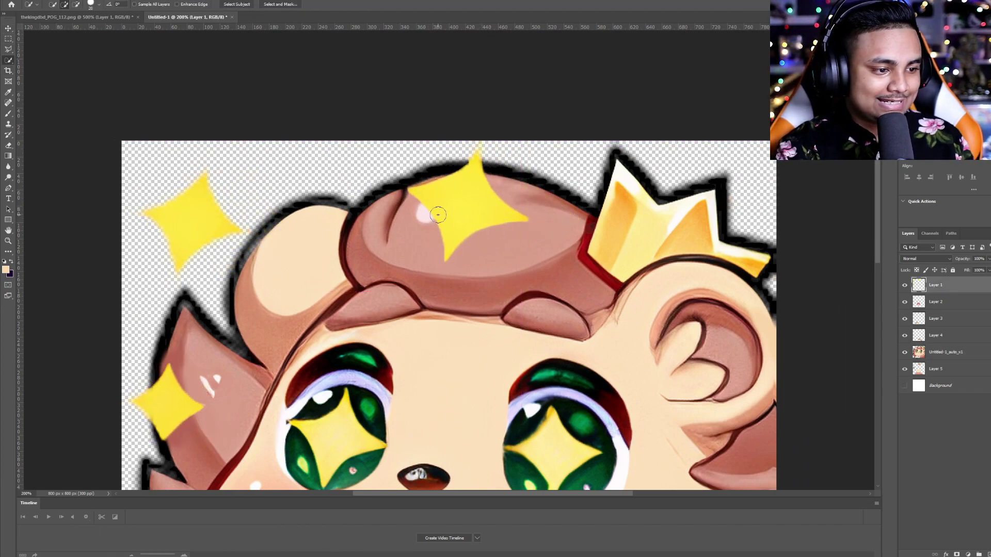
pyautogui.moveTo(481, 216)
pyautogui.mouseDown()
pyautogui.moveTo(486, 204)
pyautogui.moveTo(442, 195)
pyautogui.moveTo(471, 220)
pyautogui.mouseUp()
# Select the star beside the ear with the Magic Wand, cut it onto its own layer and move it back into place.
pyautogui.click(8, 60)
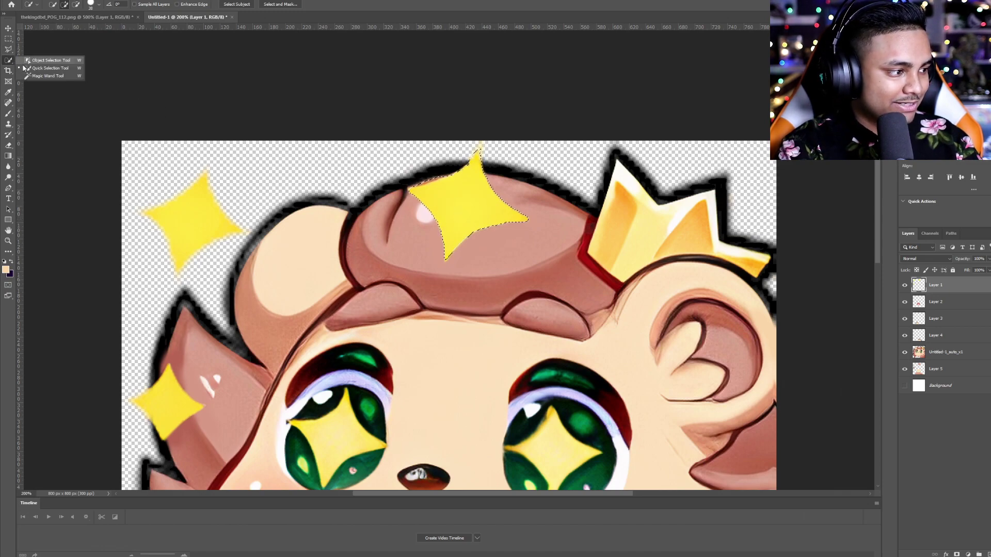
pyautogui.click(71, 79)
pyautogui.click(193, 225)
pyautogui.press('Delete')
pyautogui.hotkey('ctrl', 'v')
pyautogui.press('v')
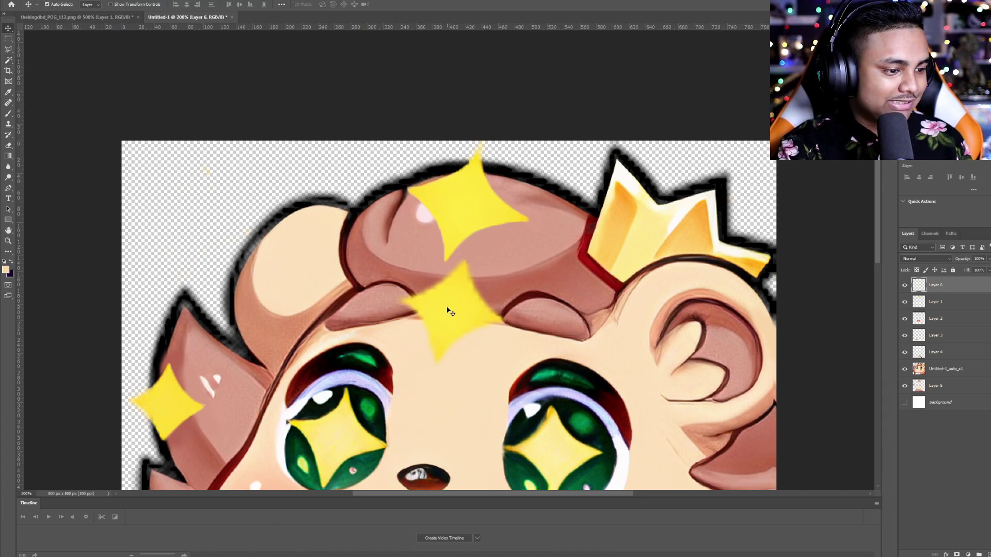
pyautogui.moveTo(449, 310); pyautogui.dragTo(184, 212)
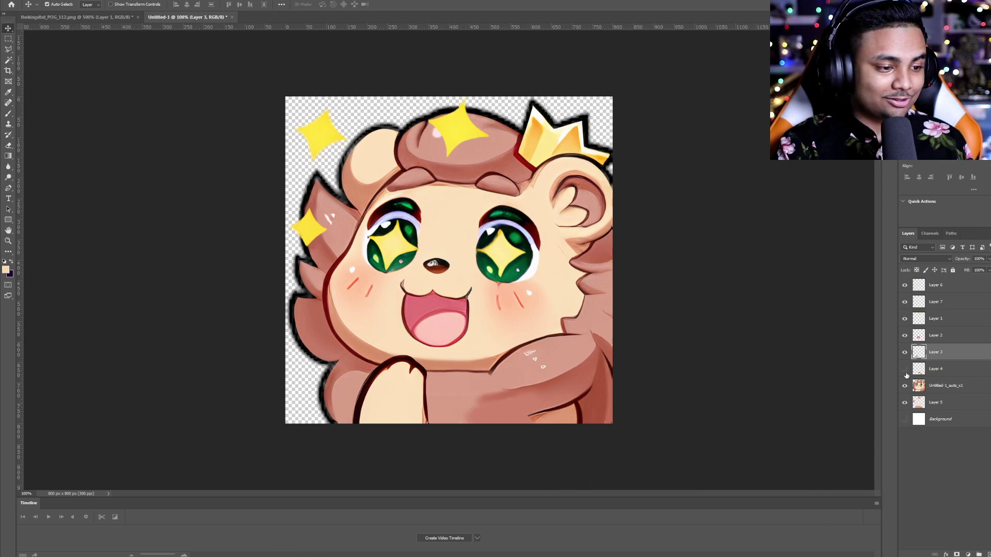
# Hide Layer 4 and paint over the outline of the paw on Layer 3 with its sampled dark colour.
pyautogui.click(907, 376)
pyautogui.click(907, 375)
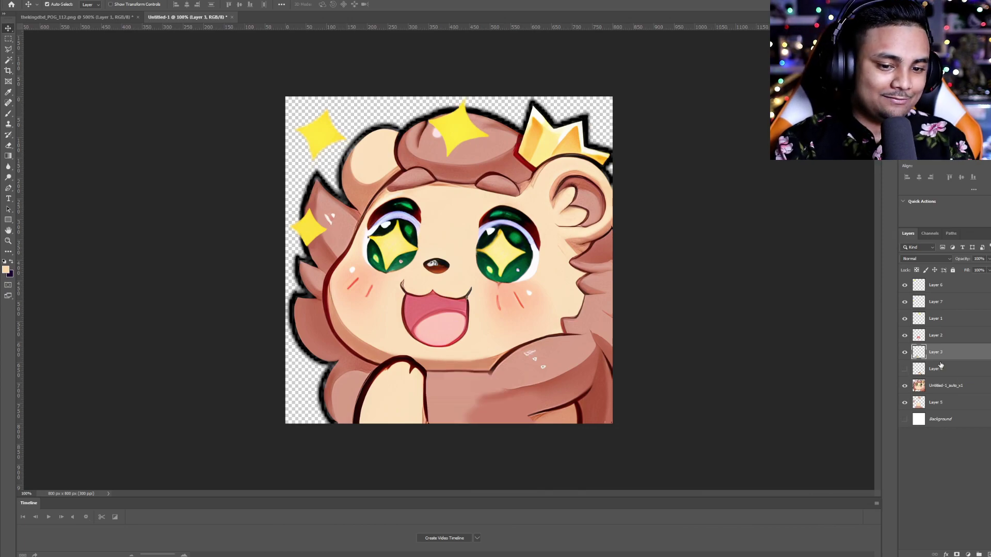
pyautogui.scroll(3, 509, 332)
pyautogui.scroll(-3, 508, 331)
pyautogui.scroll(2, 464, 347)
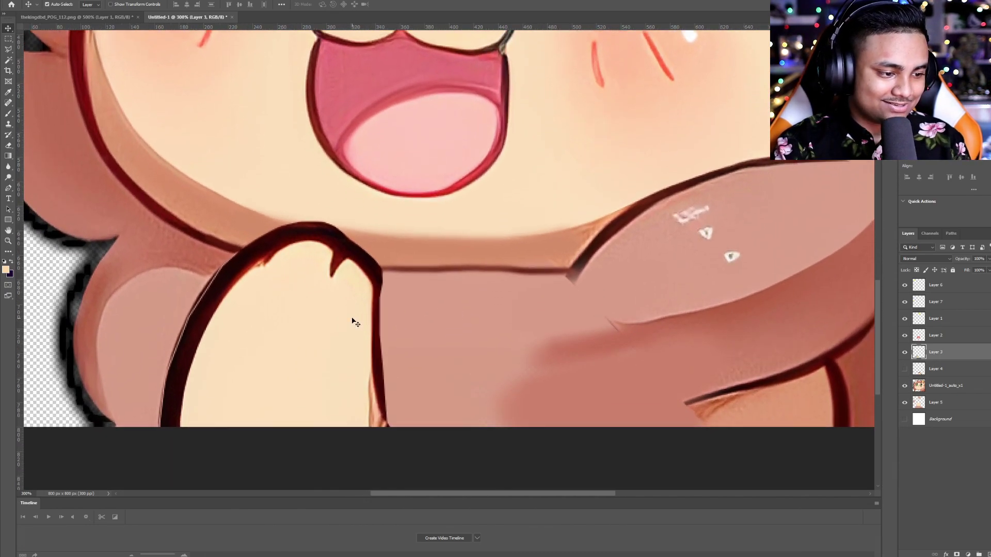
pyautogui.click(8, 113)
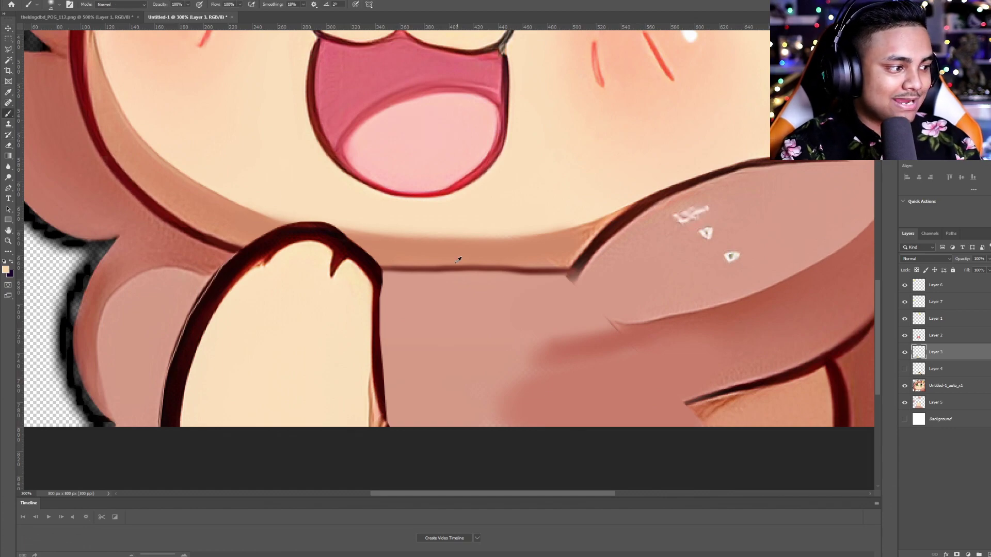
pyautogui.keyDown('alt'); pyautogui.click(368, 262); pyautogui.keyUp('alt')
pyautogui.moveTo(375, 266)
pyautogui.mouseDown()
pyautogui.moveTo(387, 436)
pyautogui.moveTo(382, 287)
pyautogui.moveTo(370, 261)
pyautogui.moveTo(342, 235)
pyautogui.moveTo(286, 232)
pyautogui.moveTo(244, 255)
pyautogui.moveTo(208, 294)
pyautogui.moveTo(184, 335)
pyautogui.moveTo(163, 439)
pyautogui.mouseUp()
# With Layer 3 hidden, strengthen the dark outline of the paw on Layer 4, and restore both paws' visibility.
pyautogui.click(904, 352)
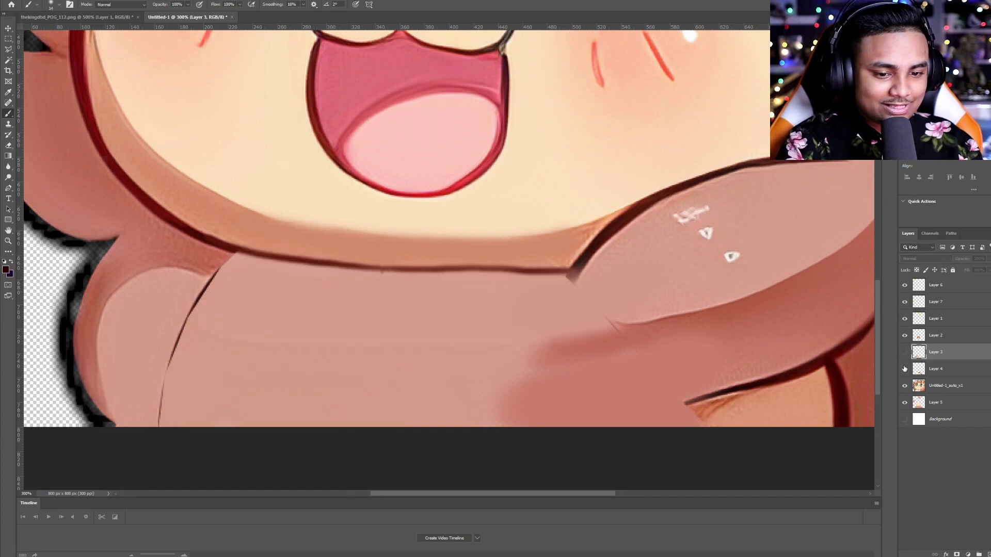
pyautogui.click(904, 368)
pyautogui.click(935, 369)
pyautogui.moveTo(408, 258)
pyautogui.mouseDown()
pyautogui.moveTo(377, 314)
pyautogui.moveTo(397, 435)
pyautogui.moveTo(381, 330)
pyautogui.moveTo(387, 283)
pyautogui.moveTo(448, 238)
pyautogui.moveTo(483, 234)
pyautogui.moveTo(522, 248)
pyautogui.moveTo(572, 287)
pyautogui.moveTo(721, 448)
pyautogui.mouseUp()
pyautogui.hotkey('ctrl', '1')
pyautogui.click(904, 352)
pyautogui.click(904, 352)
pyautogui.click(904, 352)
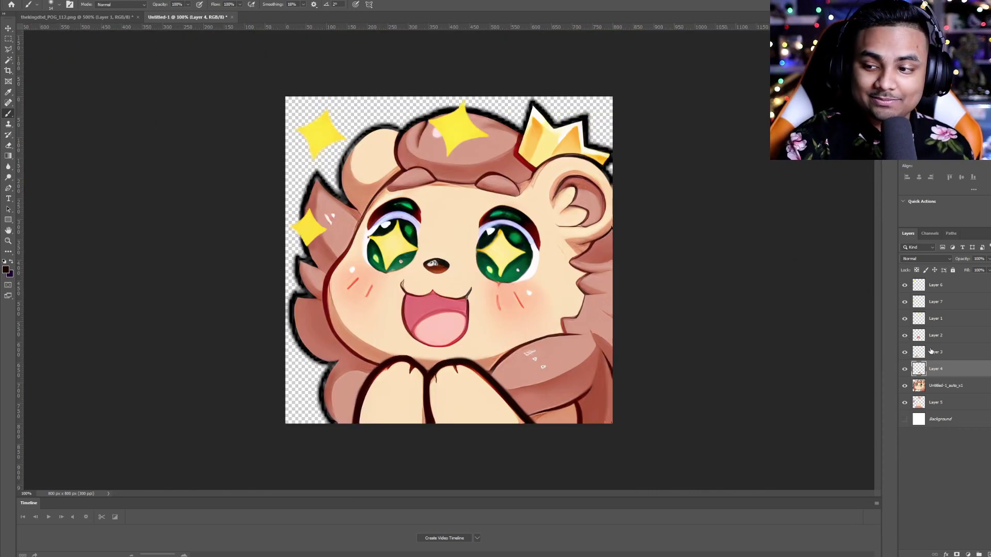
# Convert the three star layers, Layer 6, Layer 7 and Layer 1, to smart objects one by one.
pyautogui.click(987, 292)
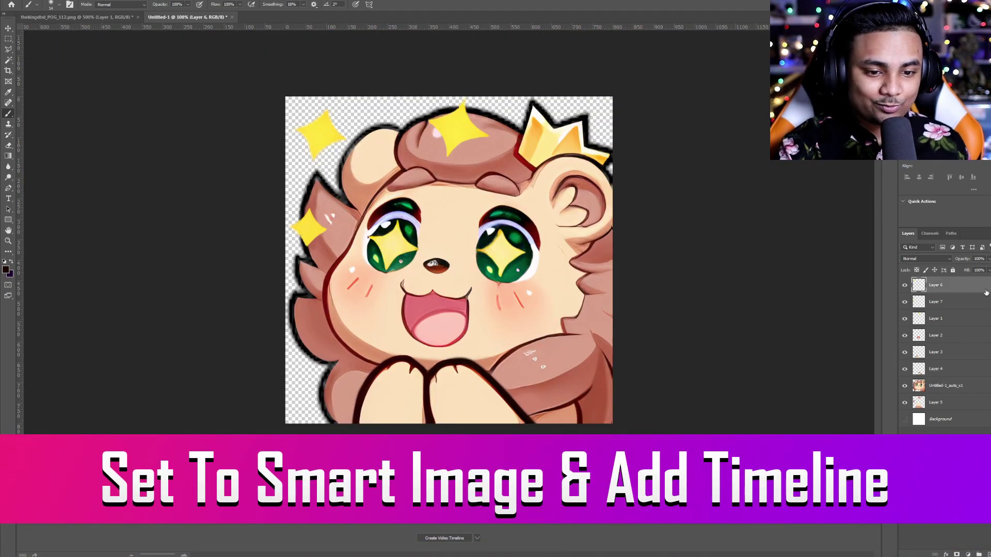
pyautogui.rightClick(984, 292)
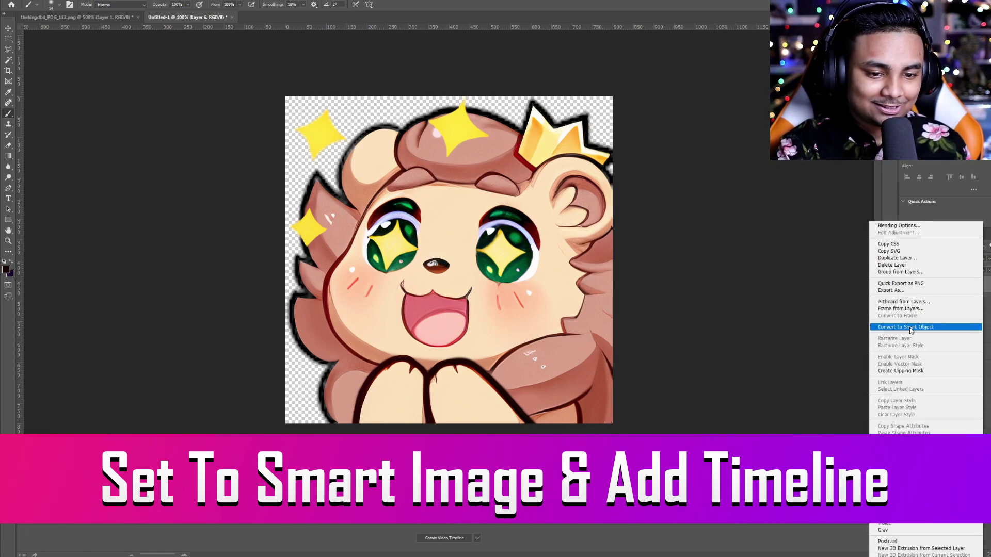
pyautogui.click(910, 328)
pyautogui.rightClick(964, 304)
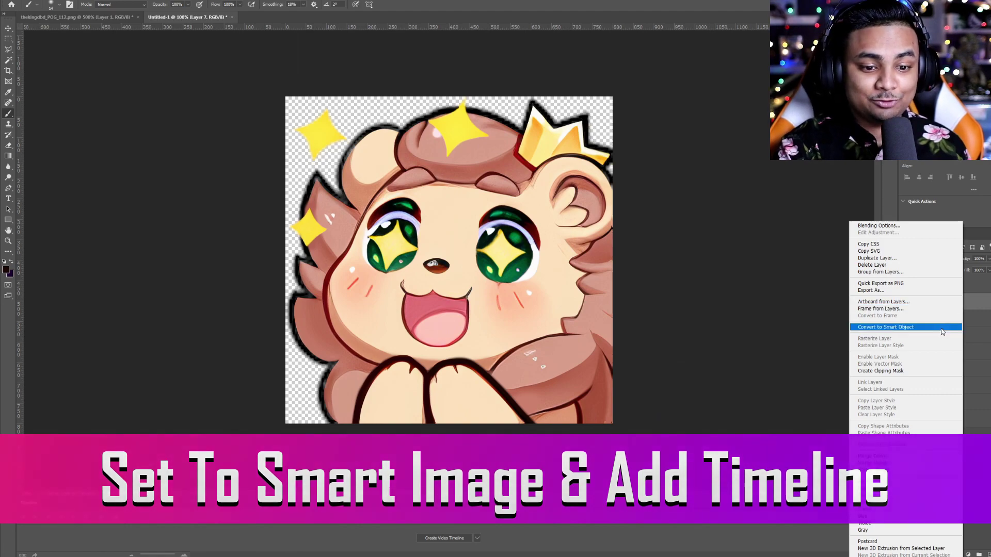
pyautogui.click(941, 329)
pyautogui.rightClick(963, 428)
pyautogui.click(935, 329)
# Convert the mouth, both paw layers, the enhanced lion and the Layer 5 fill to smart objects.
pyautogui.rightClick(950, 335)
pyautogui.click(955, 316)
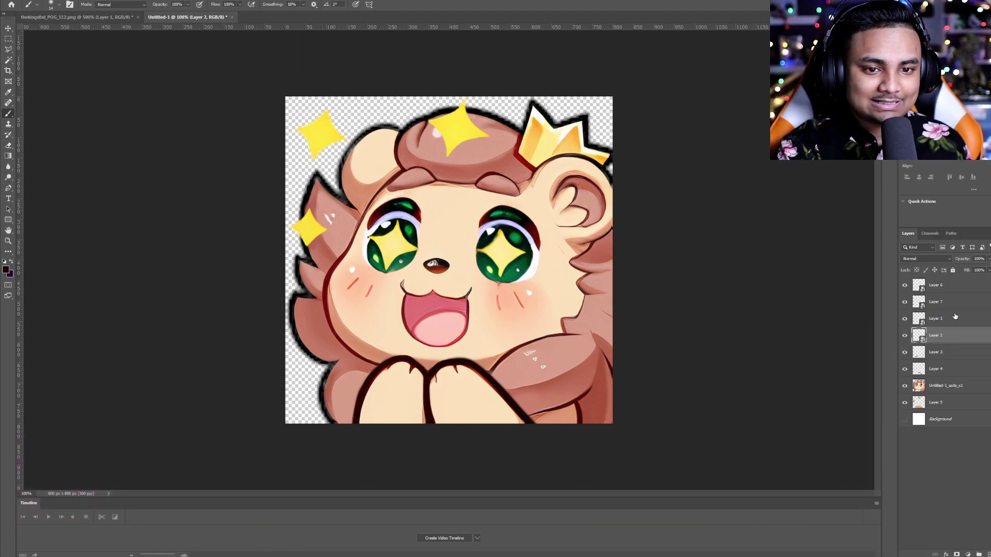
pyautogui.rightClick(944, 352)
pyautogui.click(960, 126)
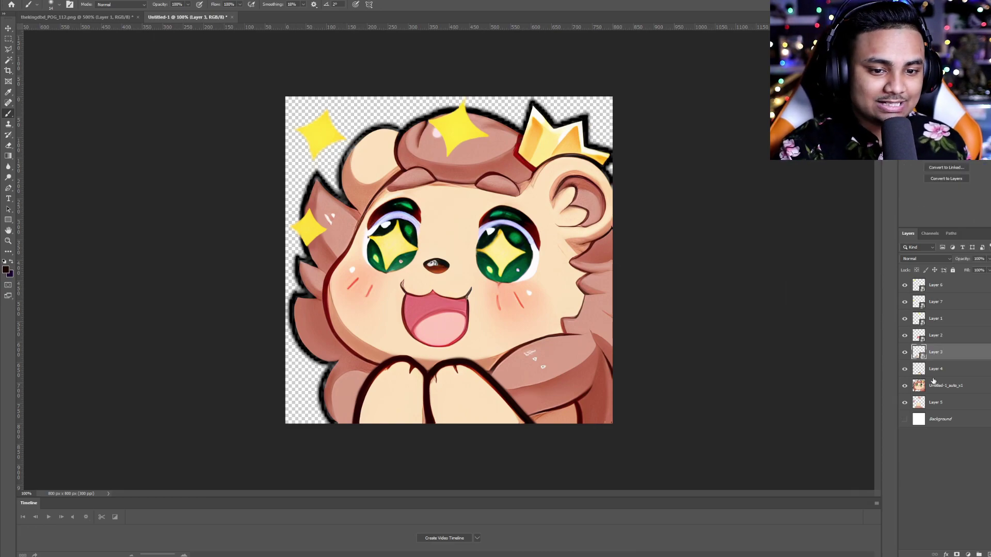
pyautogui.click(935, 403)
pyautogui.press('v')
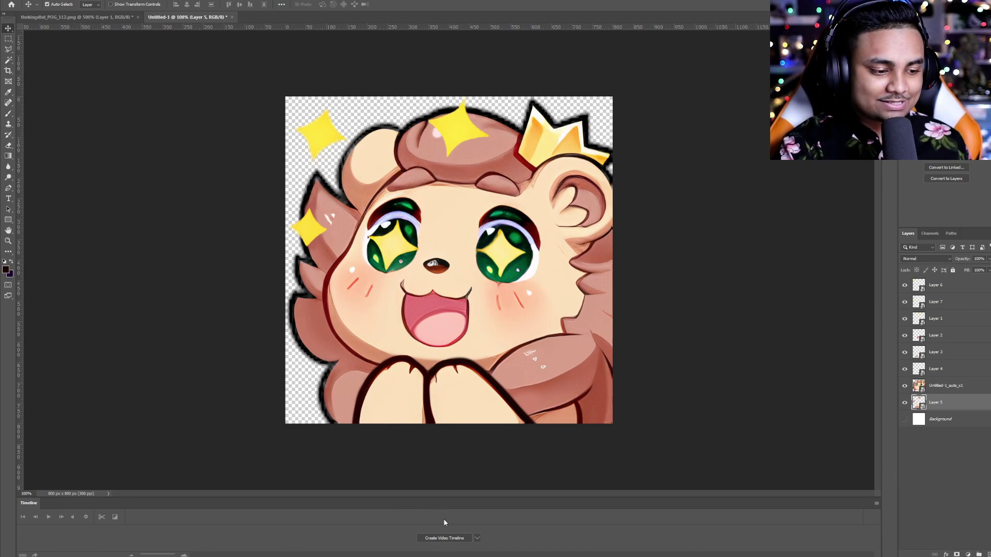
# Create a video timeline for the emote layers, with enough height to show all tracks, and preview its playback.
pyautogui.hotkey('alt', 'w')
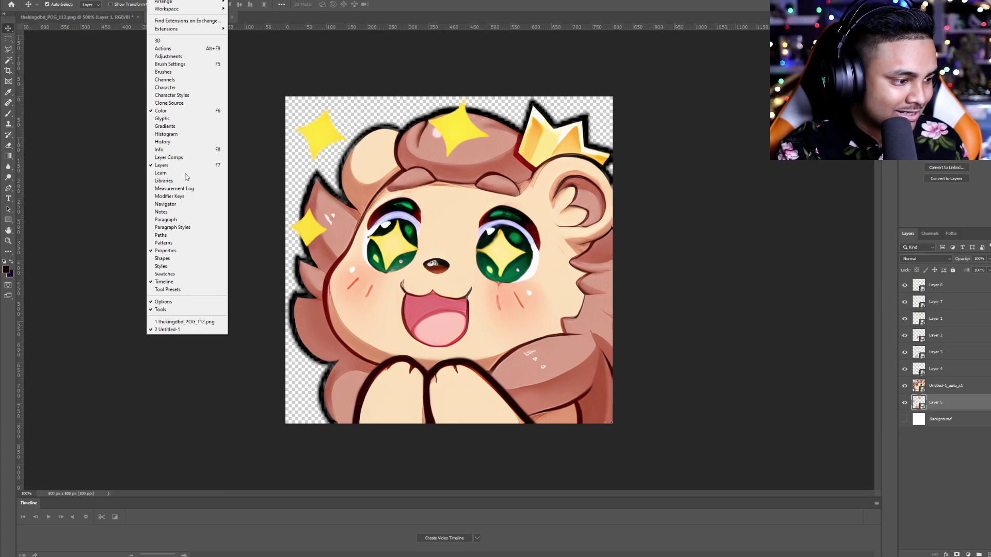
pyautogui.click(254, 431)
pyautogui.click(477, 538)
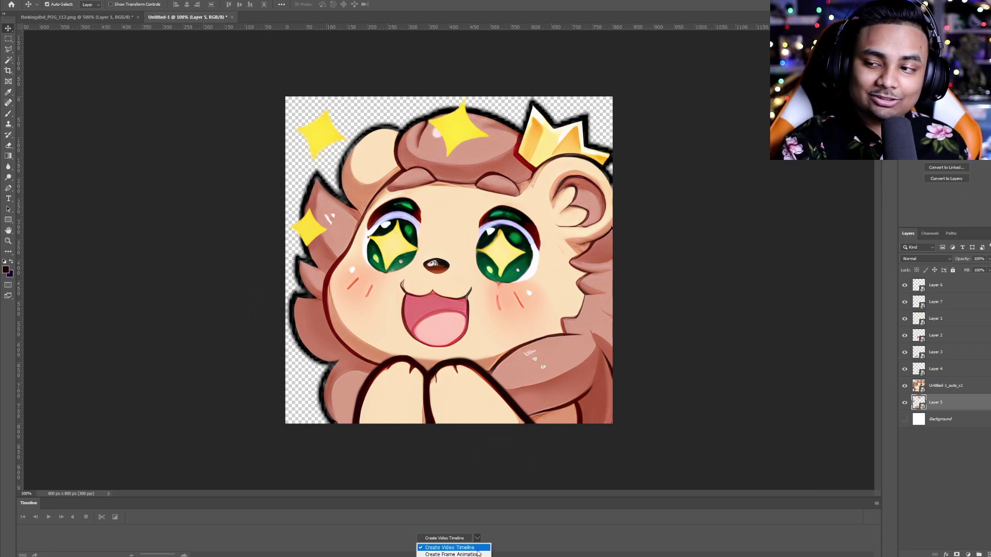
pyautogui.click(483, 548)
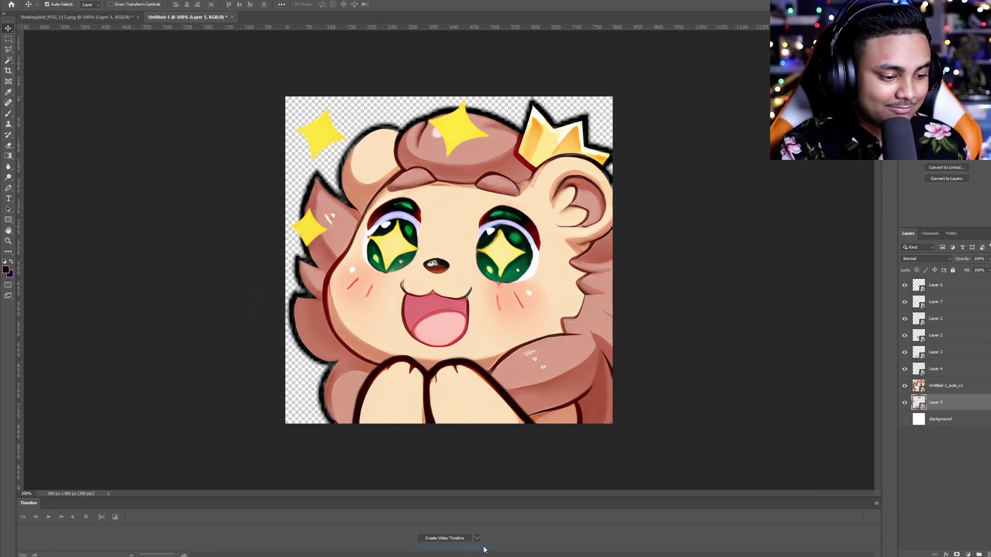
pyautogui.moveTo(461, 499); pyautogui.dragTo(460, 371)
pyautogui.click(438, 474)
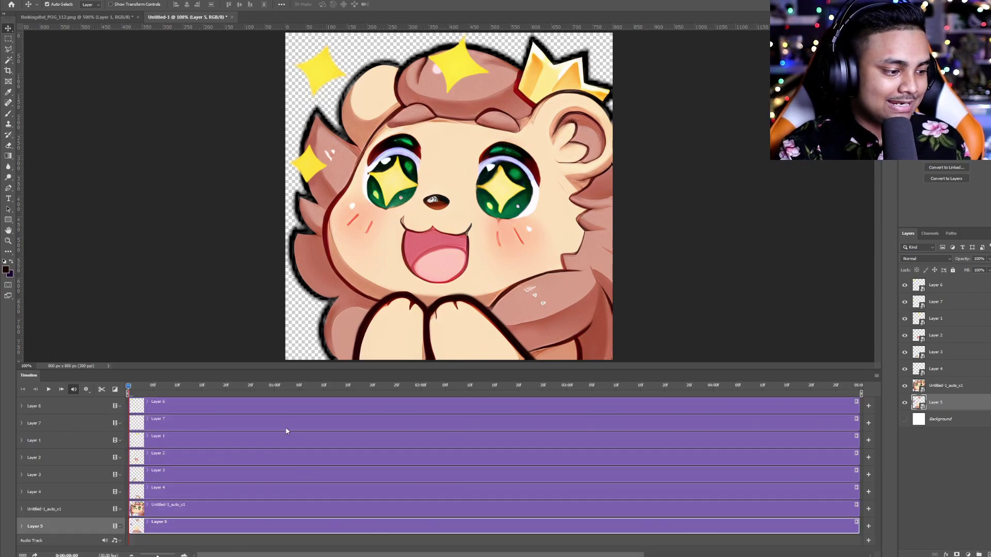
pyautogui.press('space')
pyautogui.press('space')
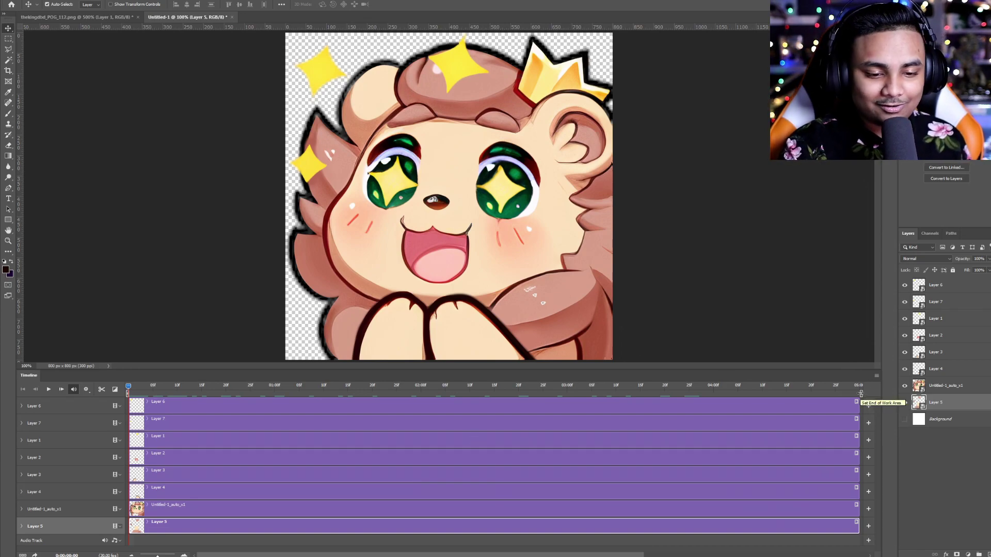
# End the timeline's work area at 02:00f and trim all eight layer clips to that point.
pyautogui.moveTo(860, 394); pyautogui.dragTo(695, 393)
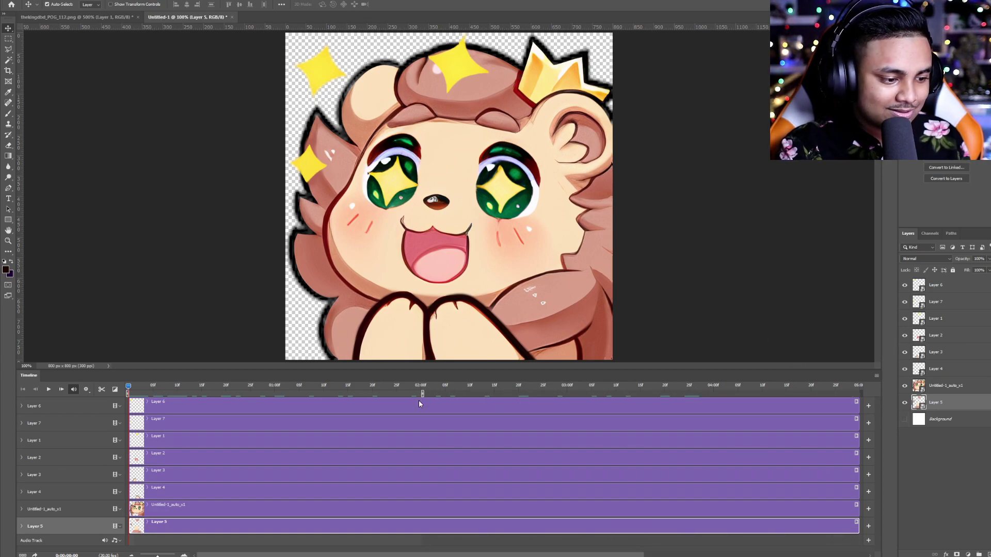
pyautogui.moveTo(859, 412); pyautogui.dragTo(423, 409)
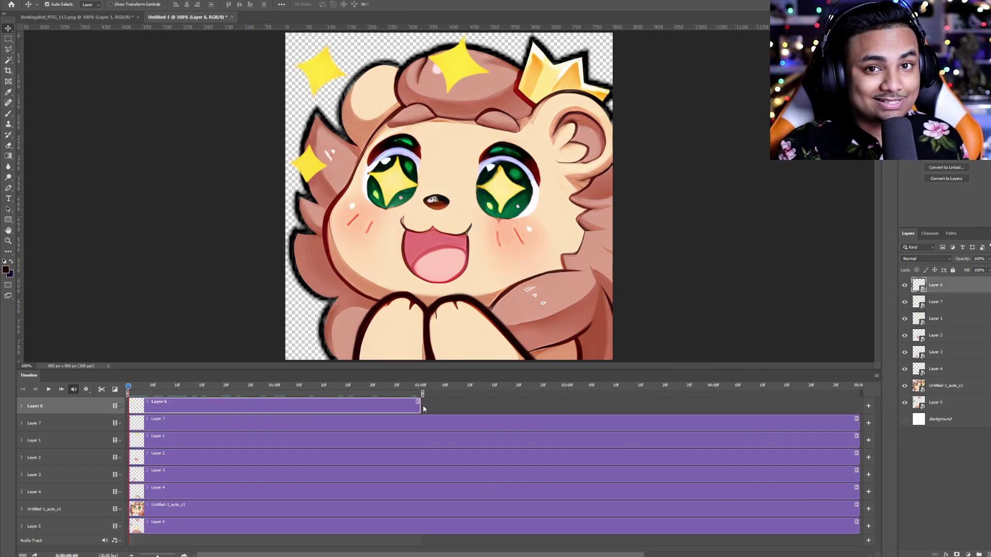
pyautogui.moveTo(858, 423); pyautogui.dragTo(422, 424)
pyautogui.moveTo(858, 443); pyautogui.dragTo(422, 440)
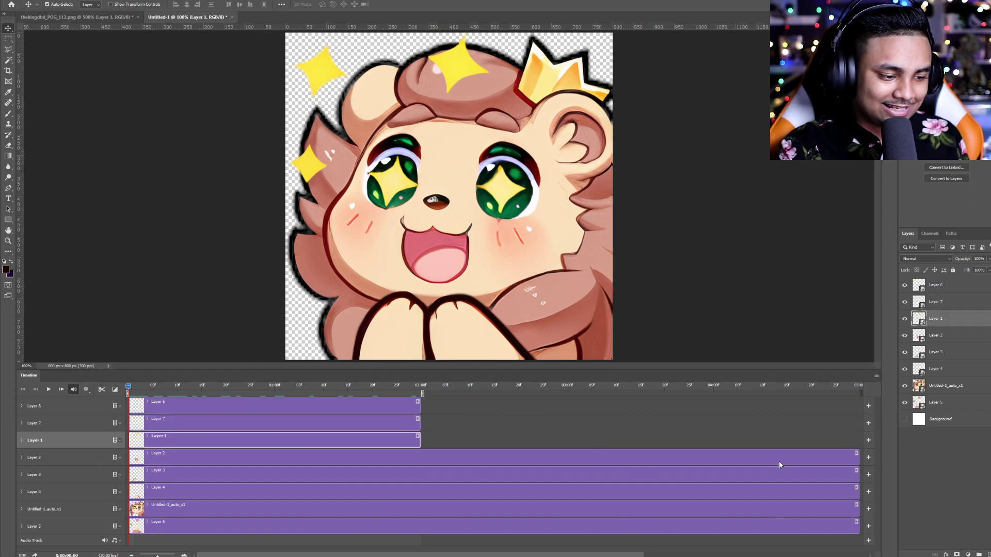
pyautogui.moveTo(854, 460); pyautogui.dragTo(422, 459)
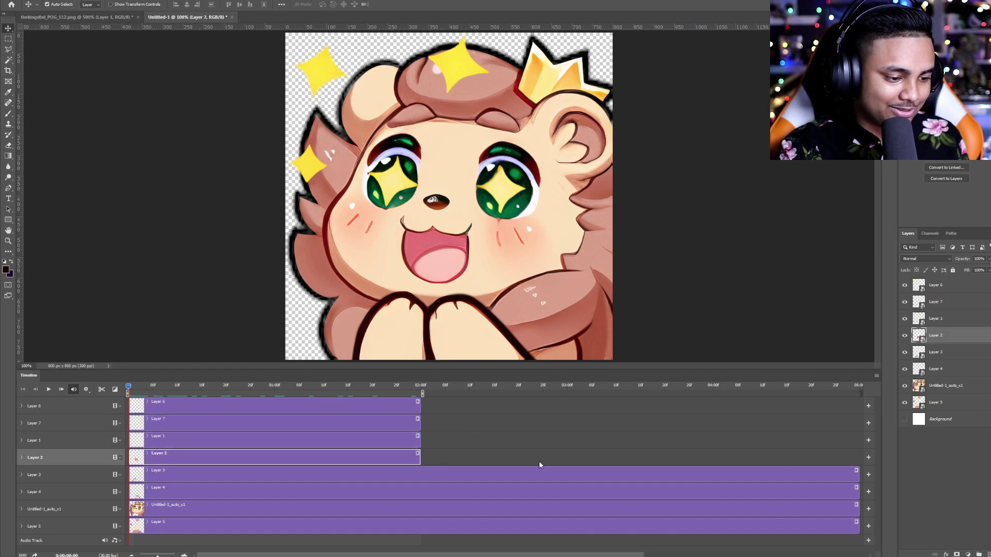
pyautogui.moveTo(857, 475); pyautogui.dragTo(422, 472)
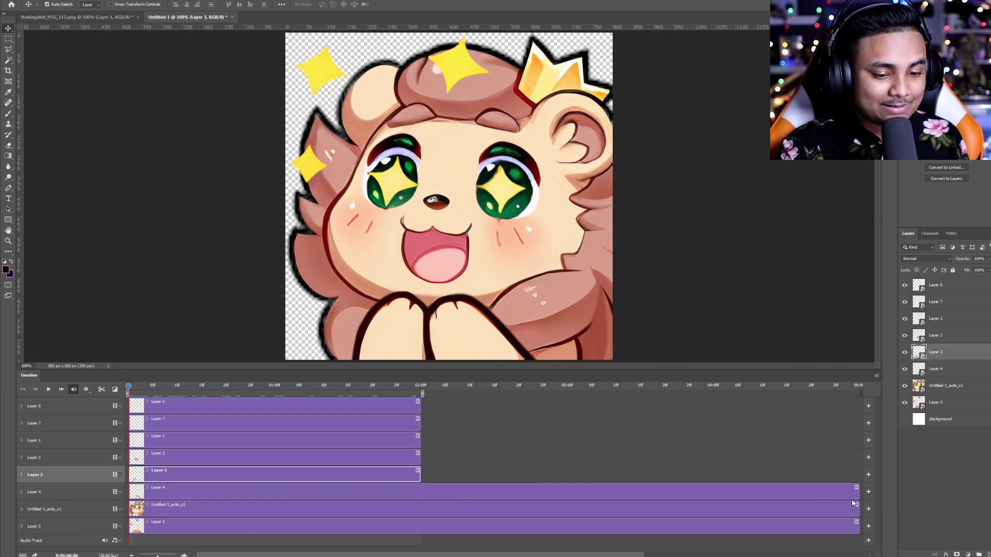
pyautogui.moveTo(858, 493); pyautogui.dragTo(422, 490)
pyautogui.moveTo(857, 512); pyautogui.dragTo(422, 510)
pyautogui.moveTo(854, 529); pyautogui.dragTo(422, 526)
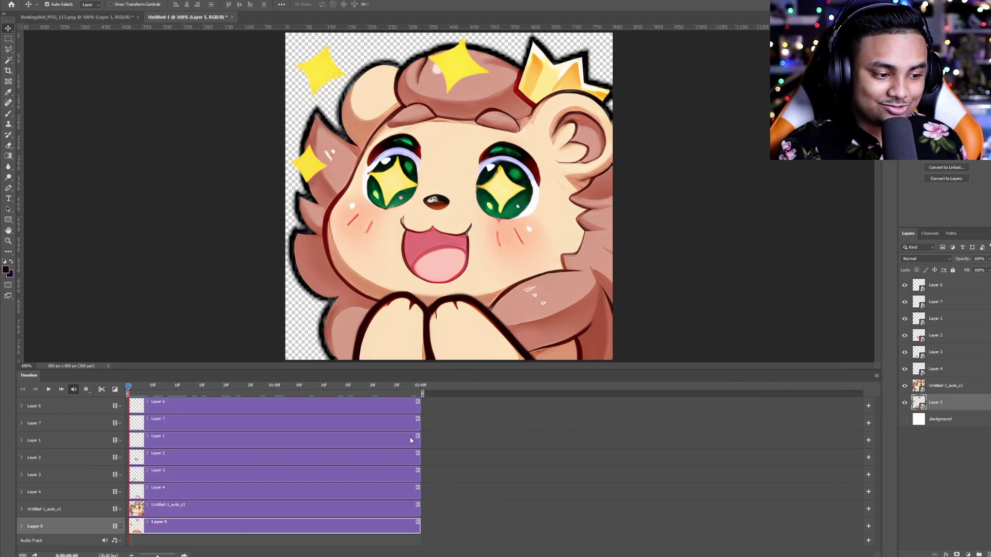
# Delete the Layer 5 fill and toggle the Untitled-1_auto_x1 layer's visibility to check the separated parts, leaving it visible.
pyautogui.press('Delete')
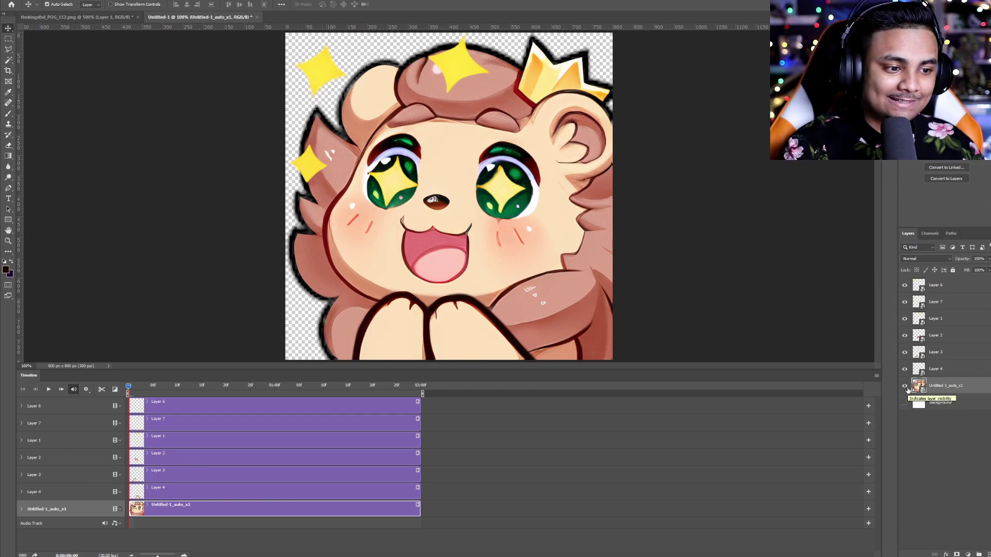
pyautogui.click(906, 387)
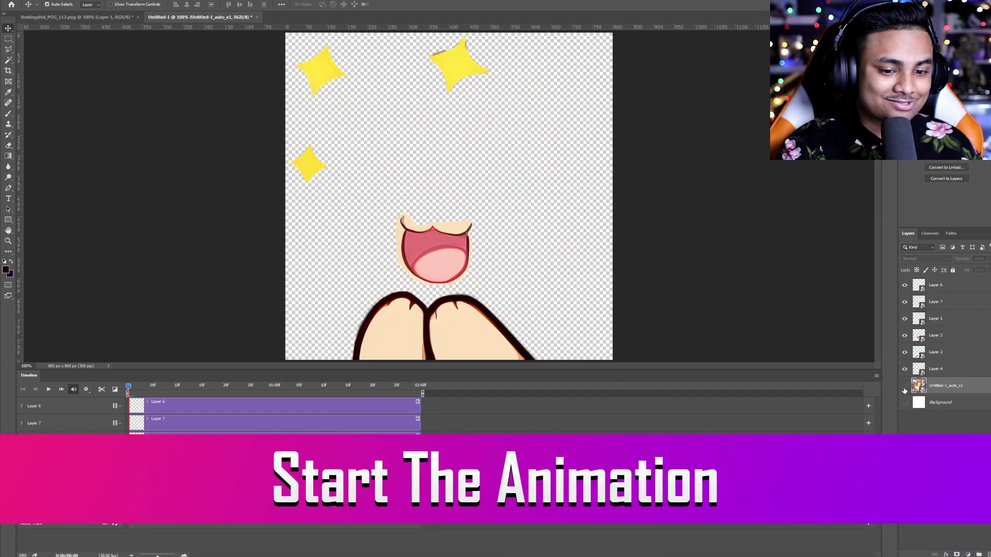
pyautogui.click(905, 388)
pyautogui.click(905, 388)
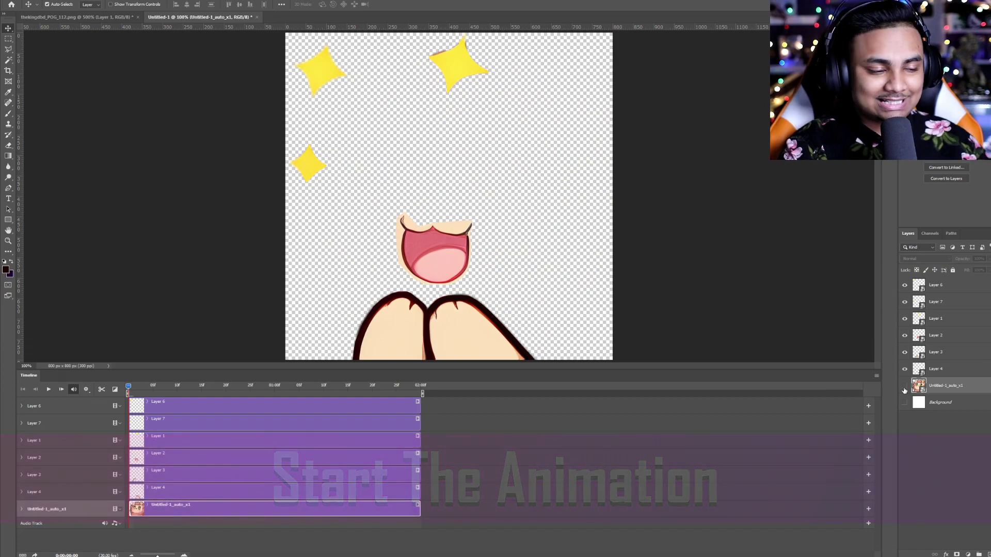
pyautogui.click(904, 388)
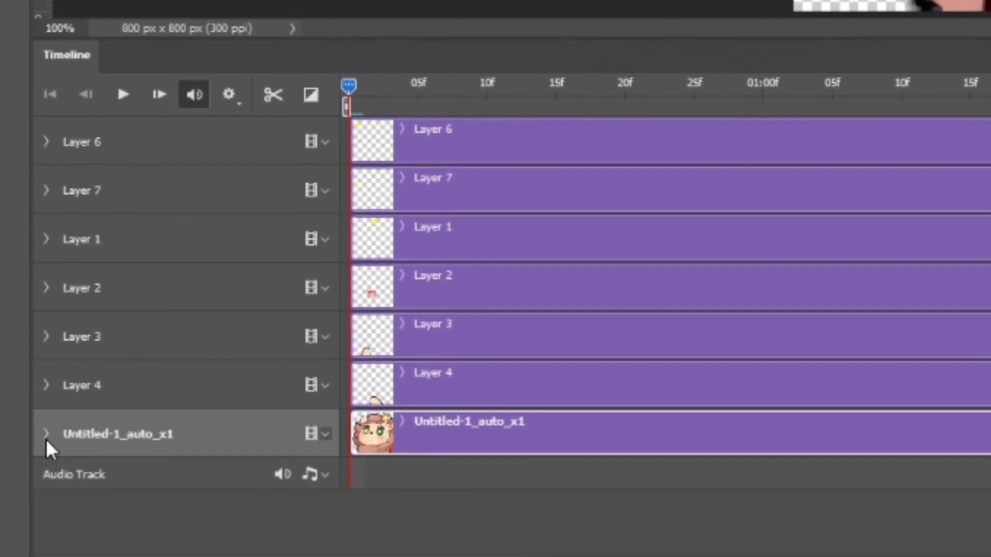
# Add Transform keyframes to the Untitled-1_auto_x1 layer at the start, at the end of the clip and at 01:00f.
pyautogui.click(22, 509)
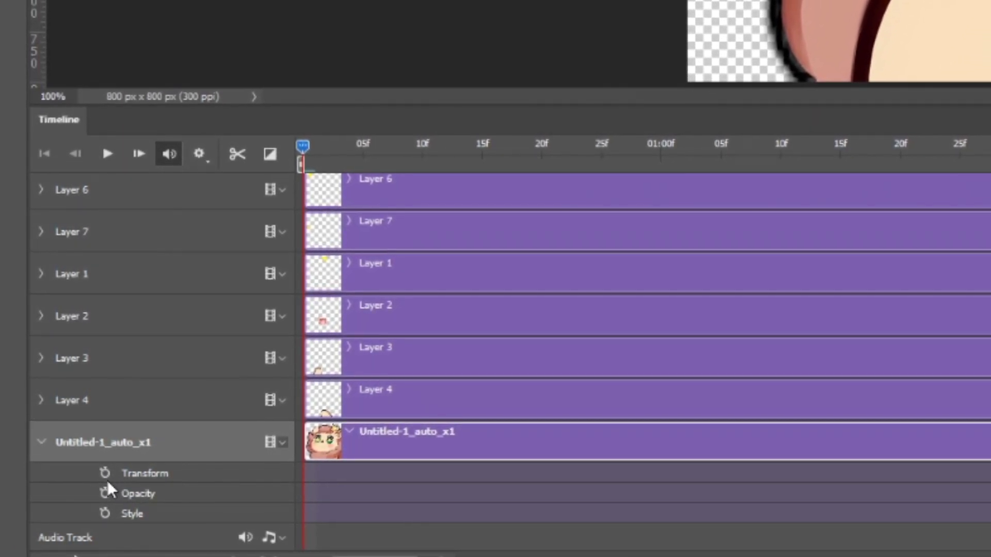
pyautogui.click(107, 471)
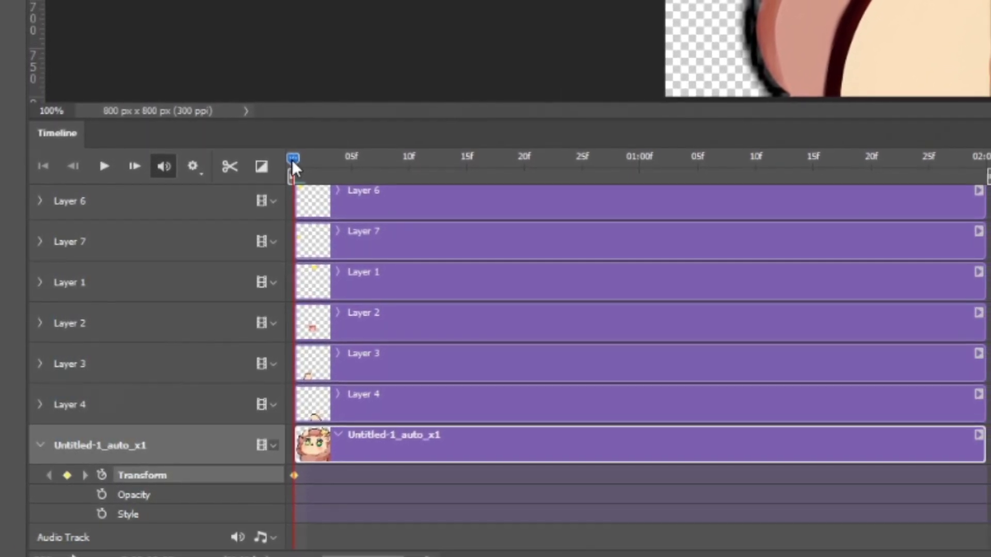
pyautogui.moveTo(301, 150); pyautogui.dragTo(988, 218)
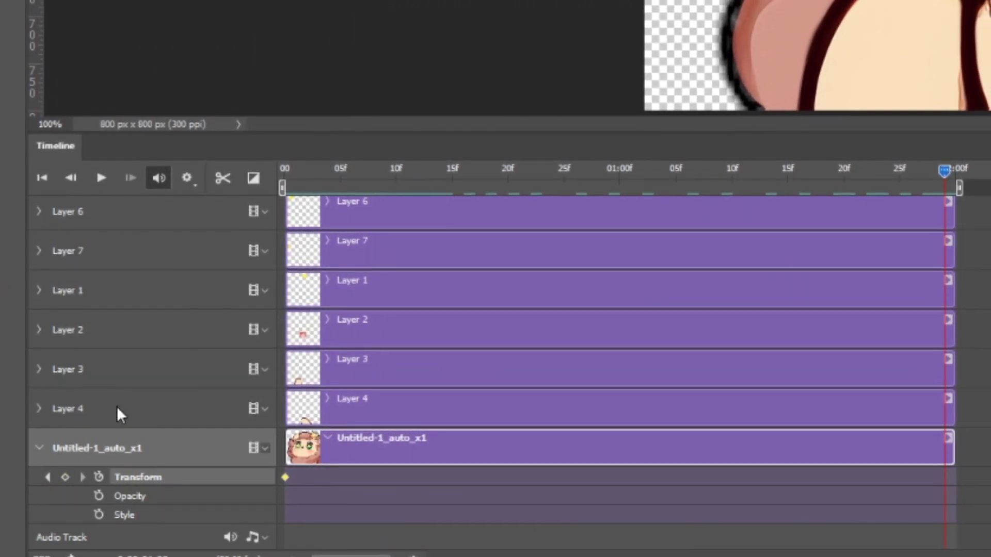
pyautogui.click(65, 477)
pyautogui.moveTo(937, 174); pyautogui.dragTo(598, 196)
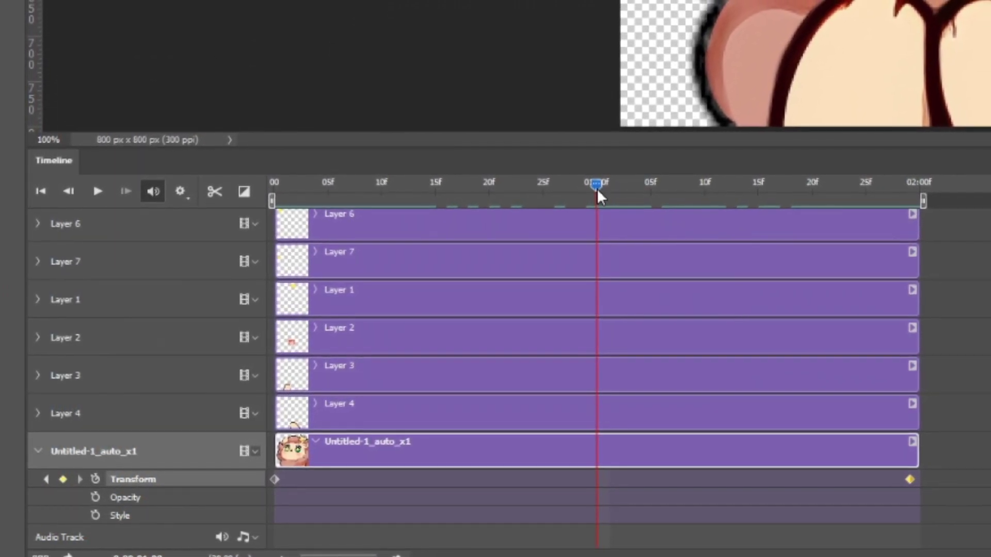
pyautogui.click(63, 479)
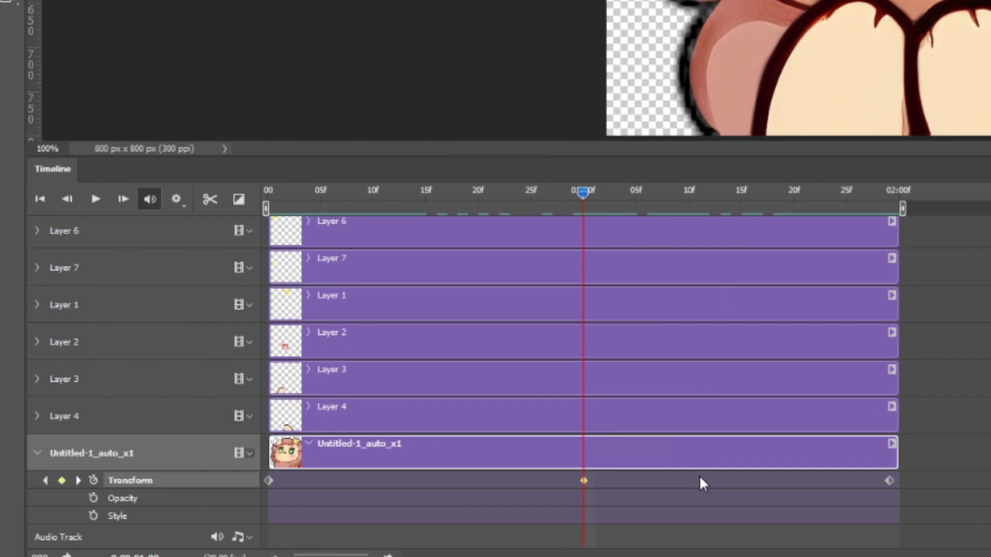
# Try squashing the lion layer strongly downward at the 01:00f keyframe and preview the resulting motion.
pyautogui.hotkey('ctrl', '-')
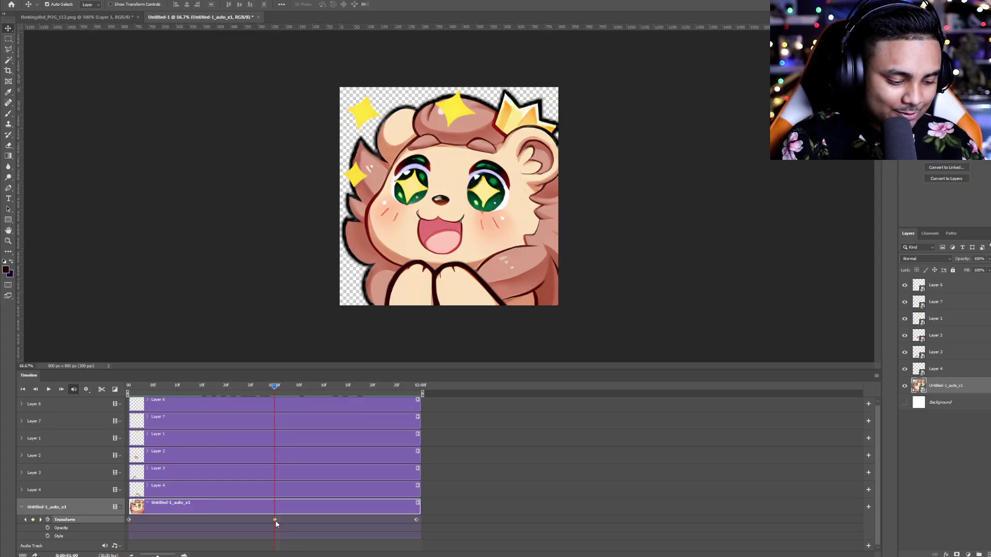
pyautogui.hotkey('ctrl', 't')
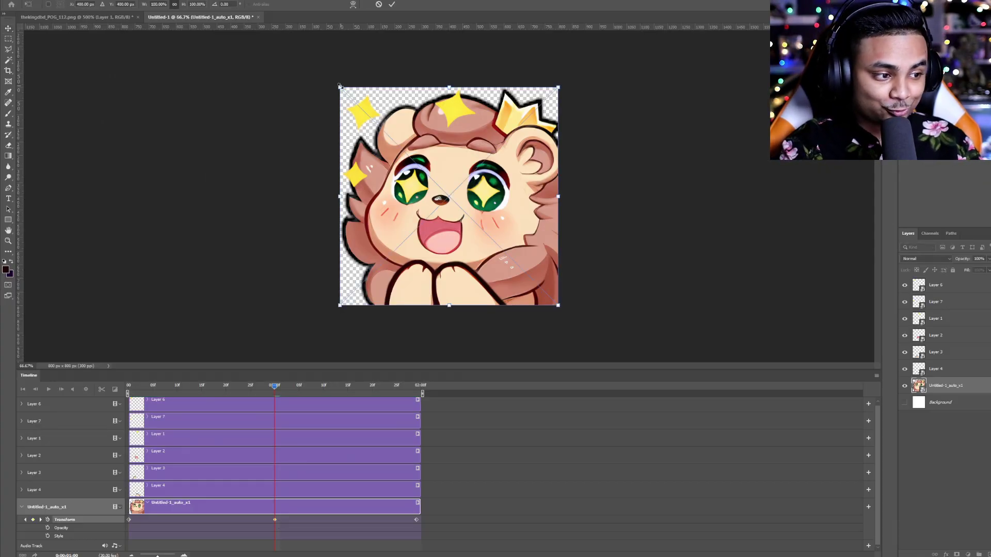
pyautogui.moveTo(449, 89); pyautogui.dragTo(446, 159)
pyautogui.press('Escape')
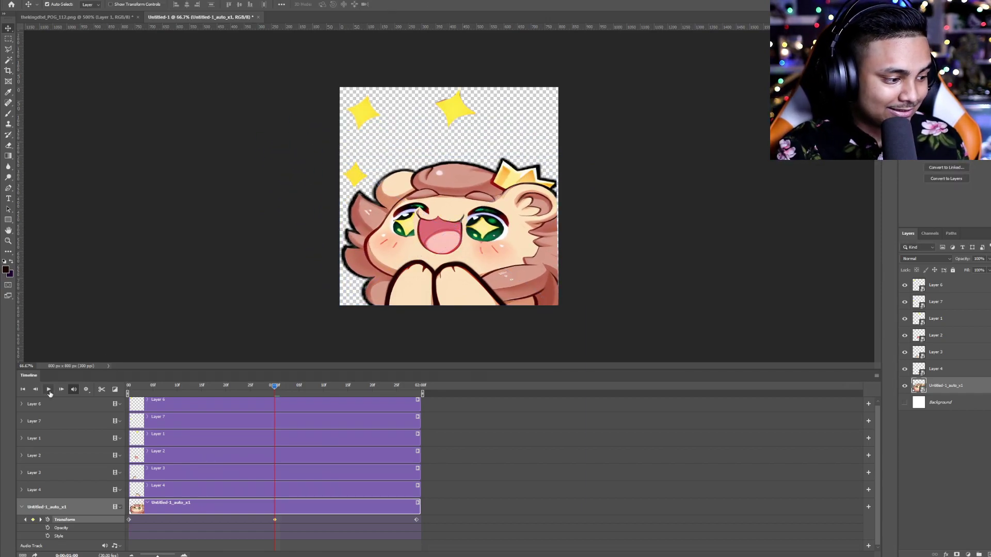
pyautogui.click(49, 391)
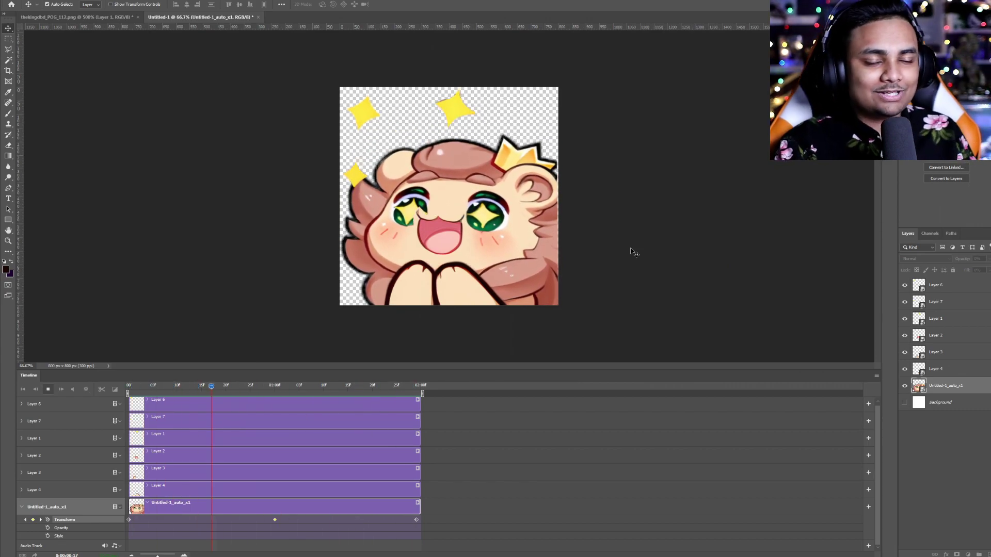
pyautogui.press('space')
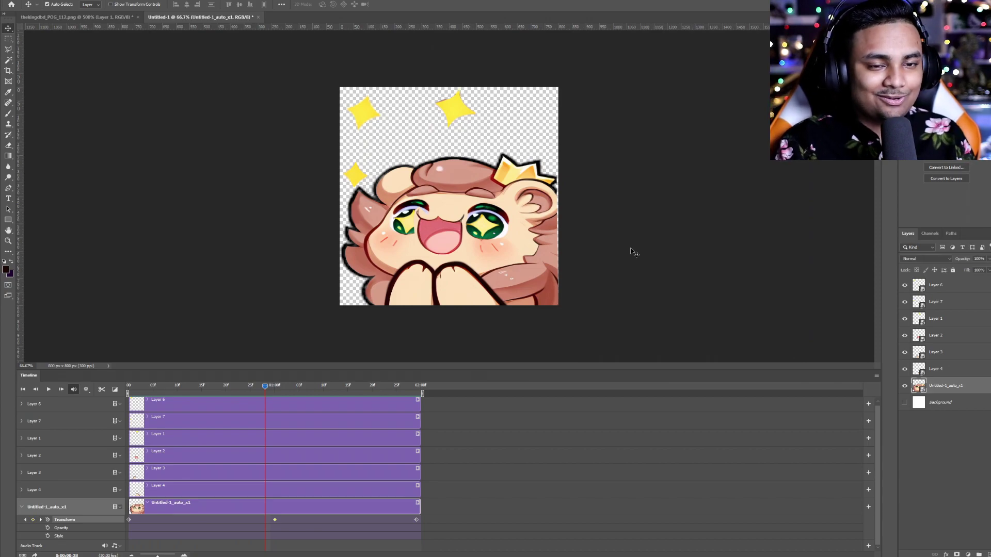
pyautogui.press('Right')
pyautogui.press('Right')
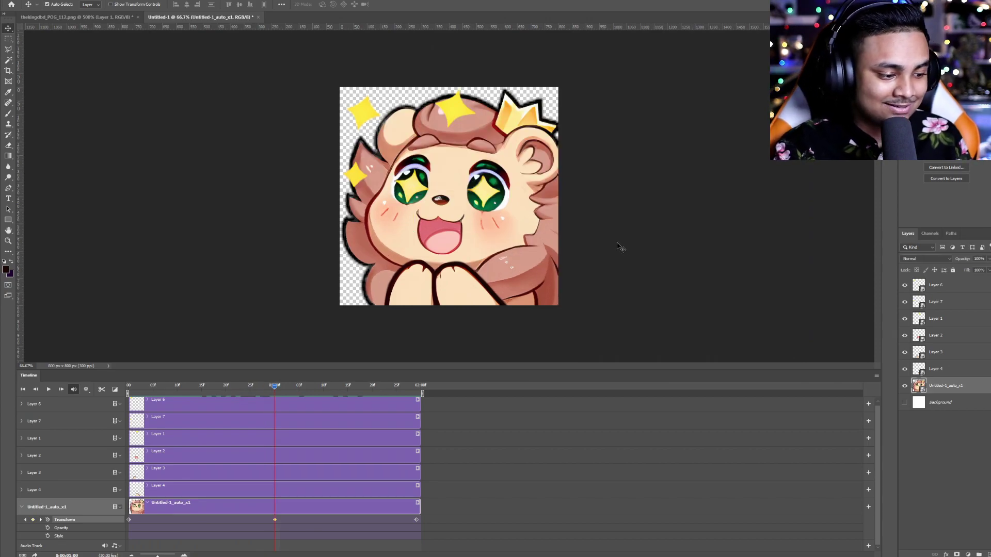
# Free-transform the lion layer at the 01:00f keyframe, stretching it slightly upward and tilting it a little counterclockwise.
pyautogui.hotkey('ctrl', 't')
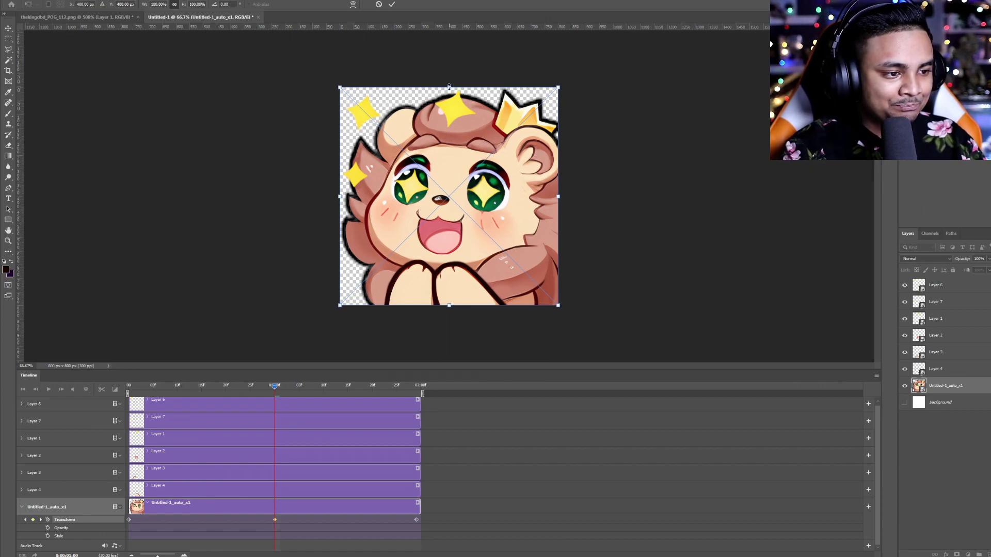
pyautogui.moveTo(450, 89); pyautogui.dragTo(449, 83)
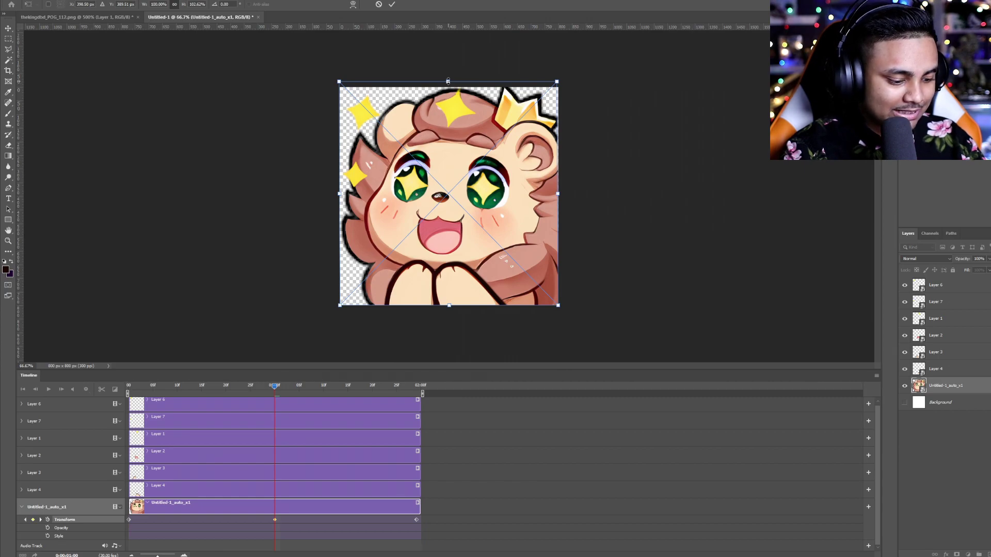
pyautogui.moveTo(448, 81); pyautogui.dragTo(449, 65)
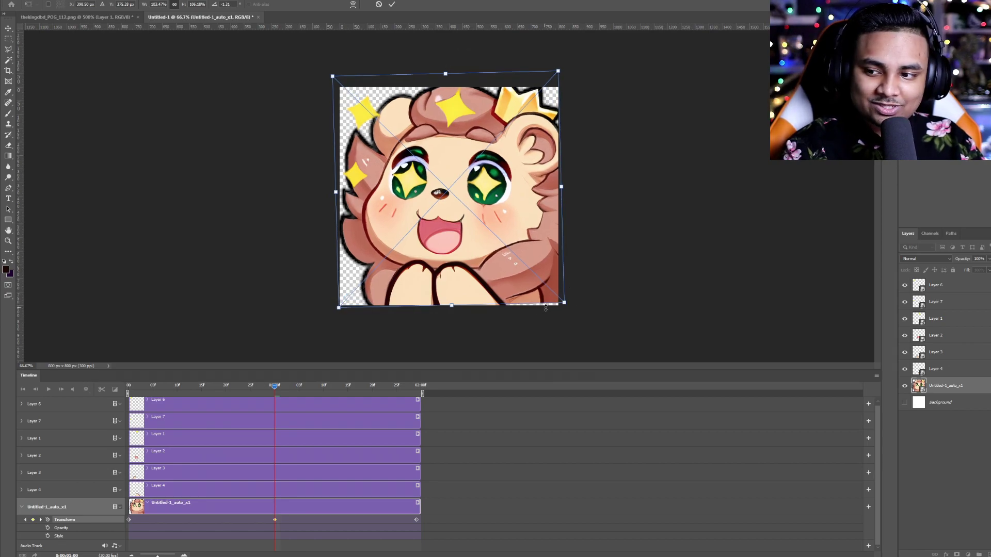
# Extend the lion's two right corners outward to cover the gap along the canvas's bottom edge, apply the transform and preview the animation.
pyautogui.hotkey('ctrl', '+')
pyautogui.hotkey('ctrl', '+')
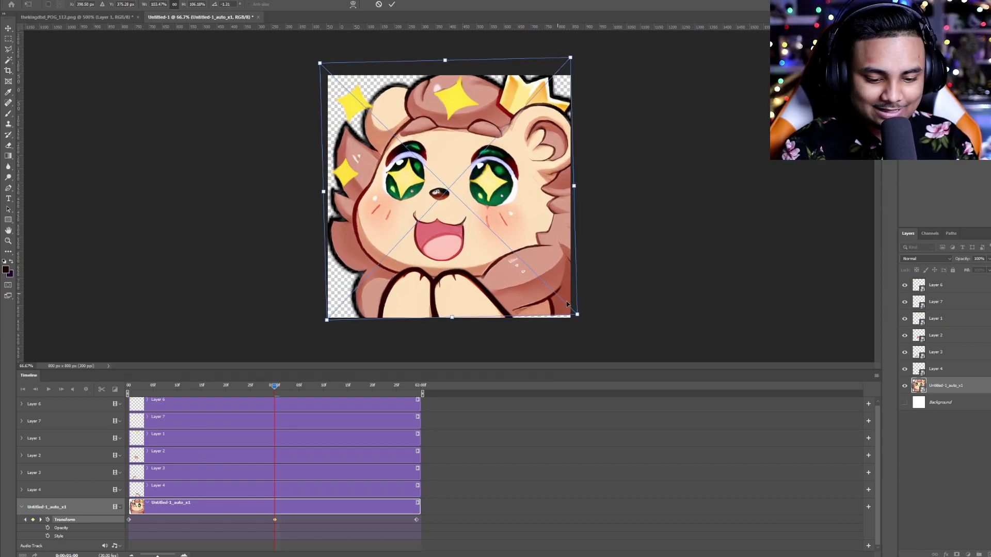
pyautogui.scroll(-5, 805, 232)
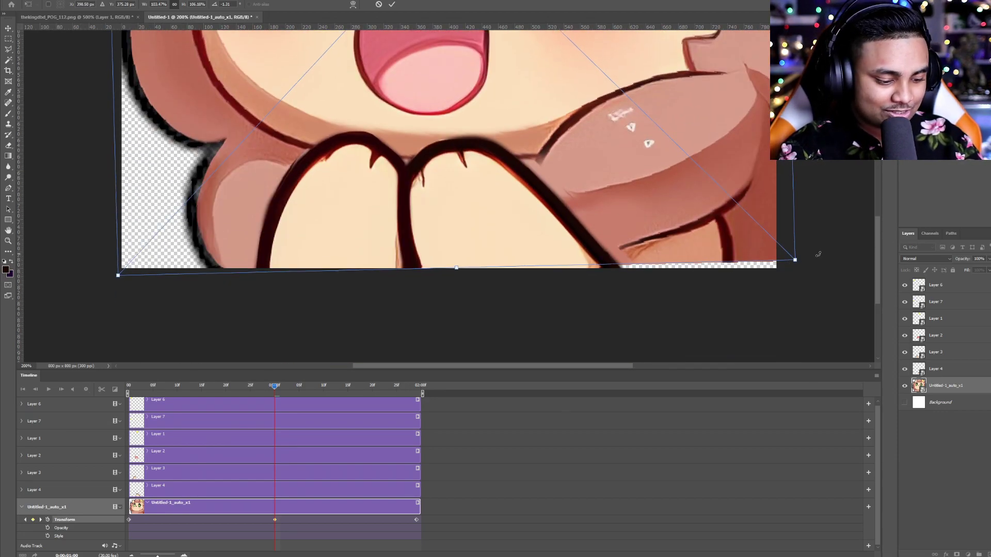
pyautogui.moveTo(795, 261); pyautogui.dragTo(801, 265)
pyautogui.hotkey('ctrl', '-')
pyautogui.hotkey('ctrl', '-')
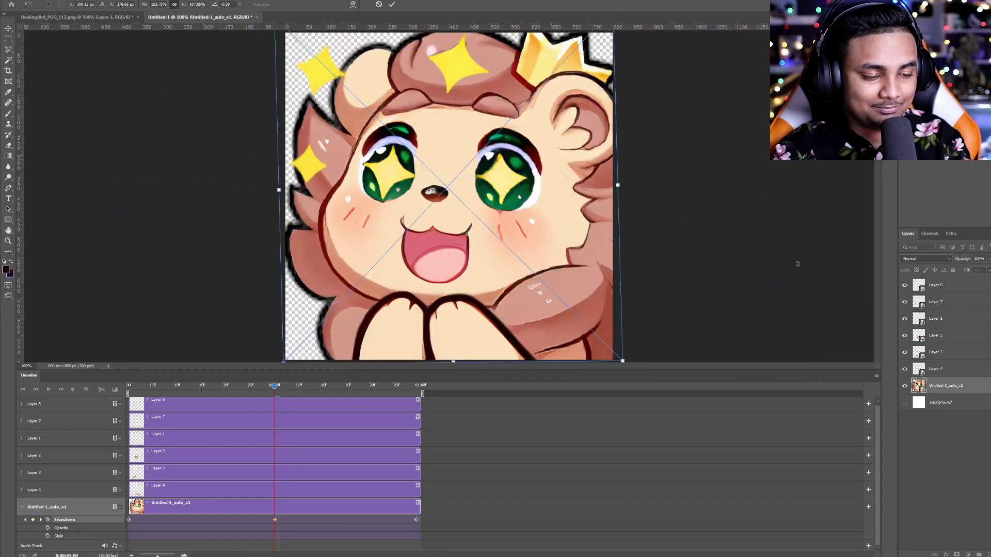
pyautogui.moveTo(558, 74); pyautogui.dragTo(562, 70)
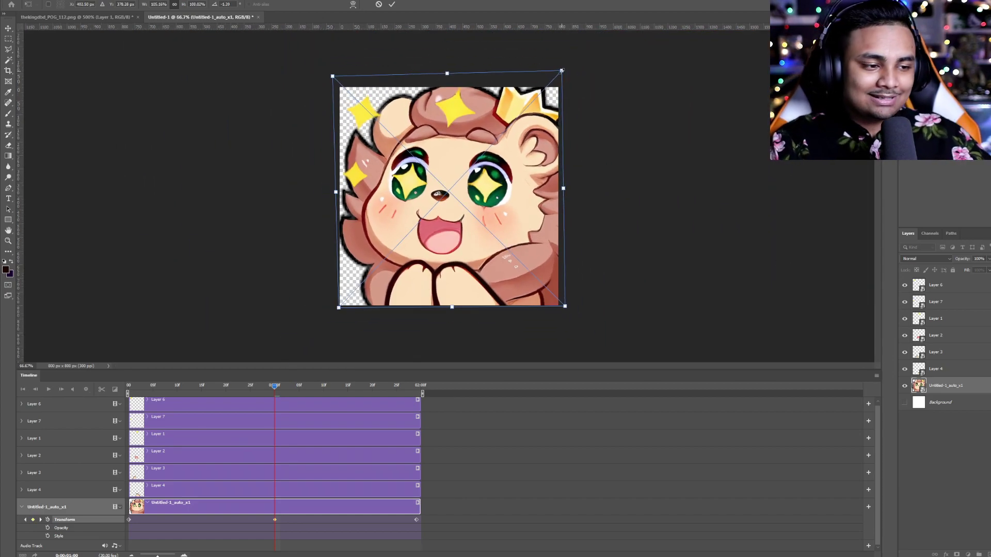
pyautogui.click(391, 4)
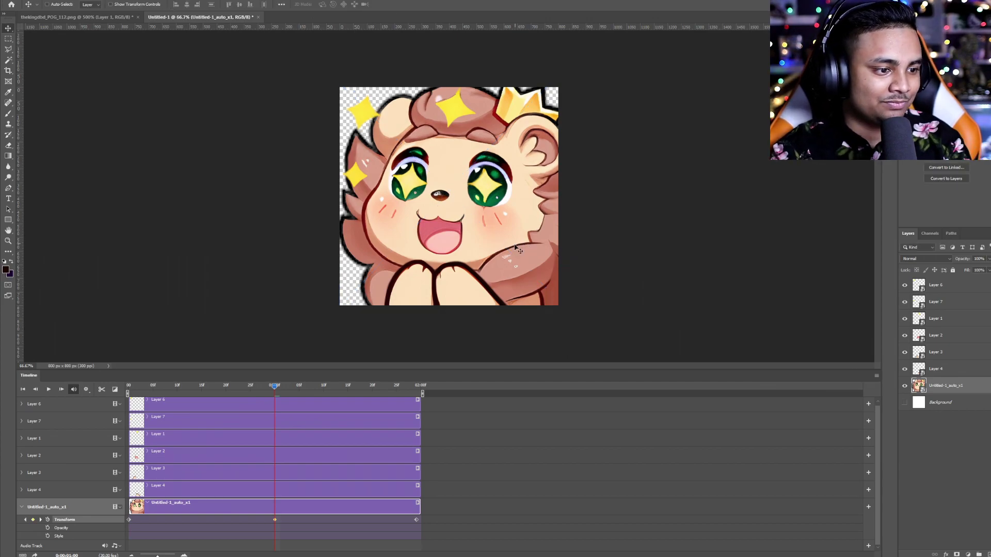
pyautogui.hotkey('ctrl', '-')
pyautogui.press('space')
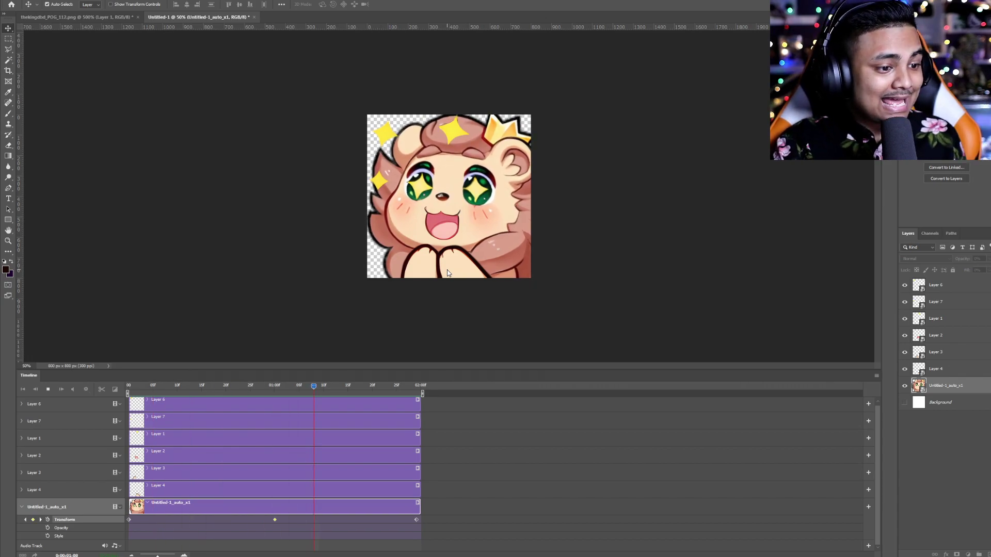
# Add Transform keyframes to Layer 4, the paw on the viewer's right, at the start, the end of the clip and 01:00f.
pyautogui.press('space')
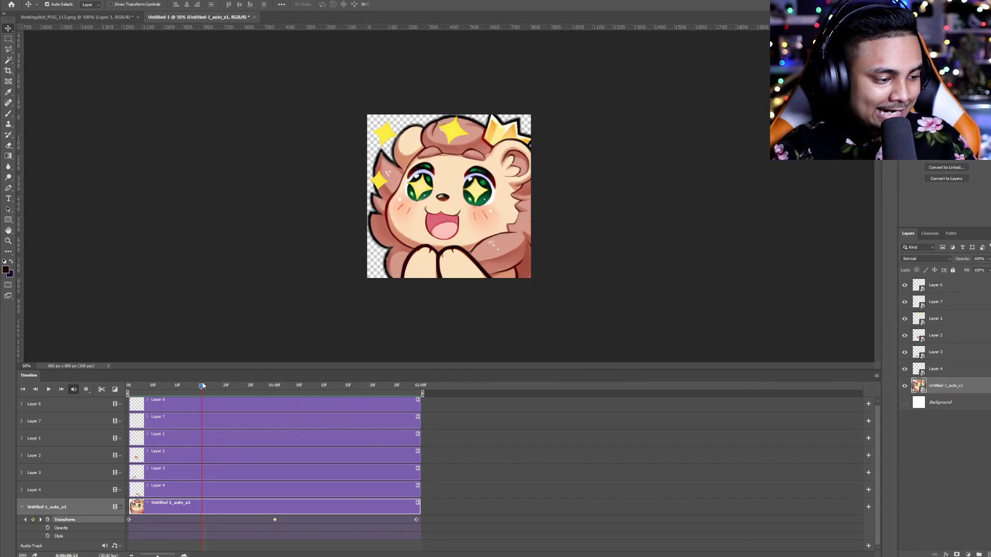
pyautogui.press('Home')
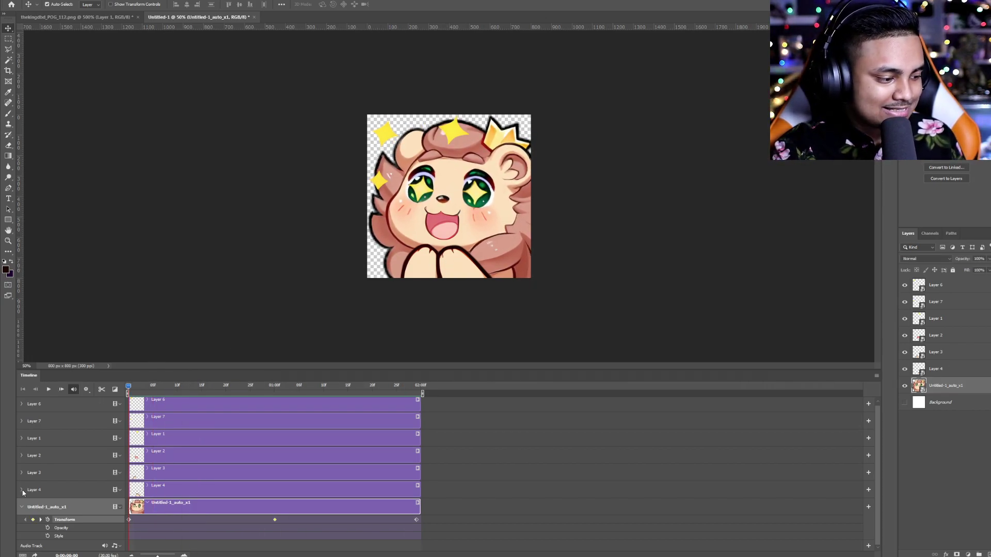
pyautogui.click(21, 490)
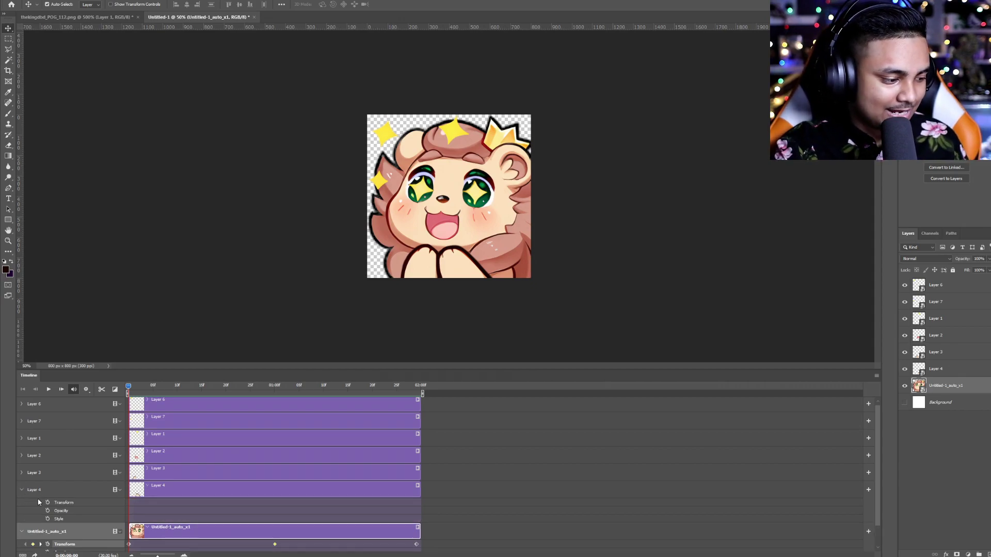
pyautogui.click(392, 386)
pyautogui.moveTo(420, 406); pyautogui.dragTo(274, 389)
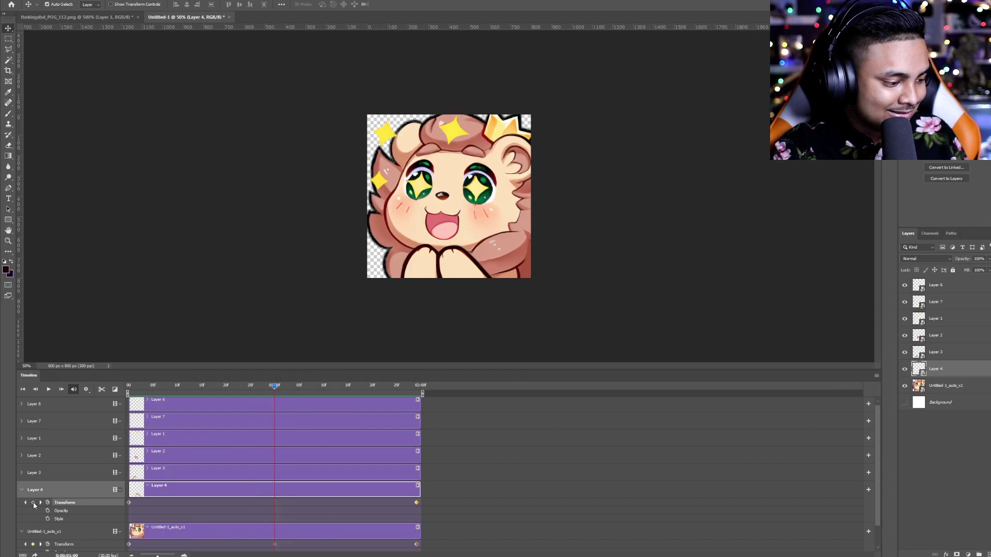
pyautogui.moveTo(274, 388)
pyautogui.mouseDown()
pyautogui.moveTo(341, 398)
pyautogui.moveTo(276, 404)
pyautogui.mouseUp()
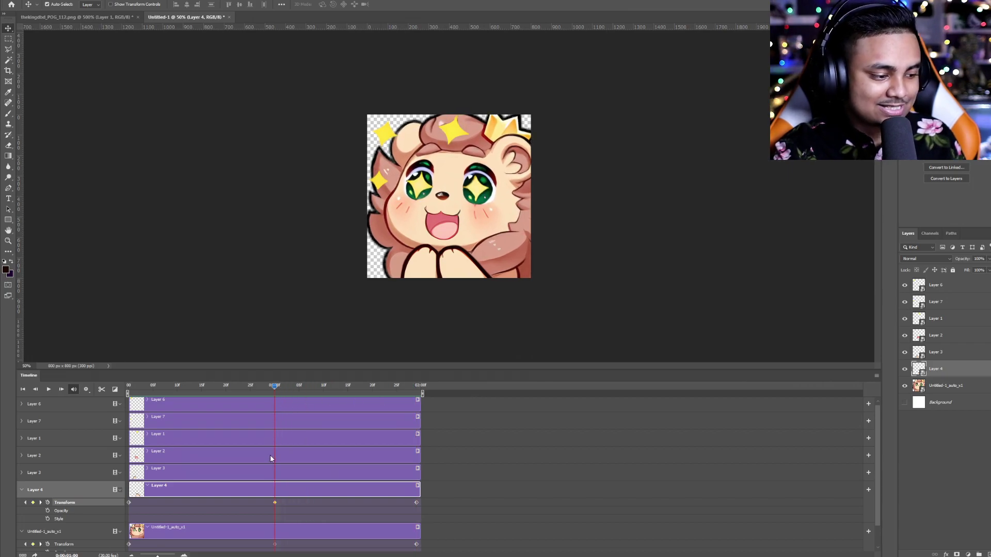
# Free-transform the Layer 4 paw at the 01:00f keyframe, stretching its inner upper corner upward toward the mouth, and apply it.
pyautogui.hotkey('ctrl', '+')
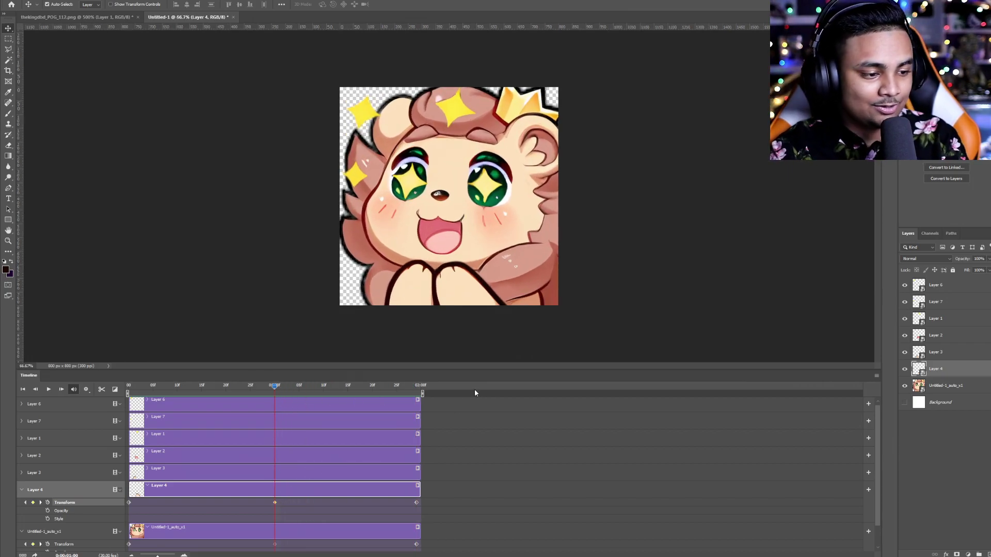
pyautogui.hotkey('ctrl', 't')
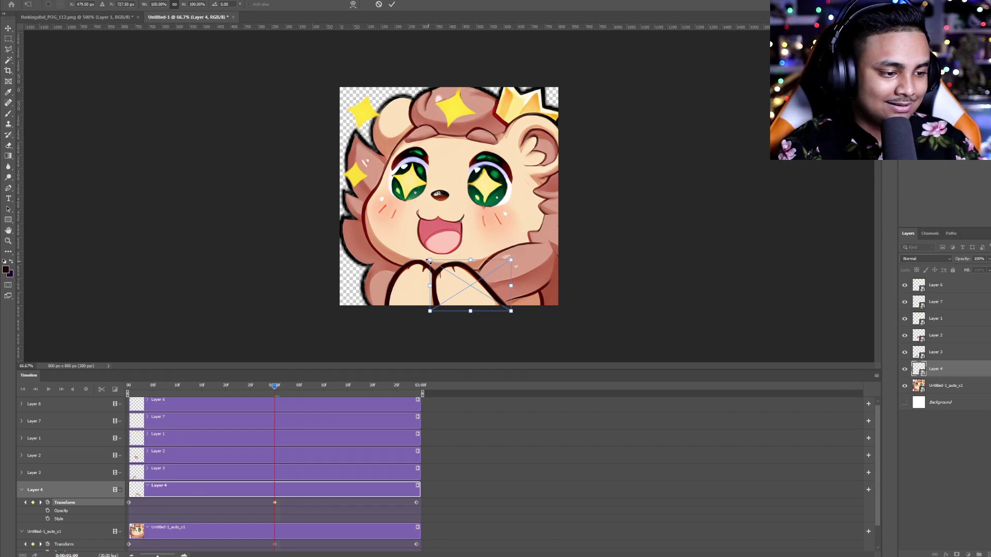
pyautogui.moveTo(429, 261); pyautogui.dragTo(469, 251)
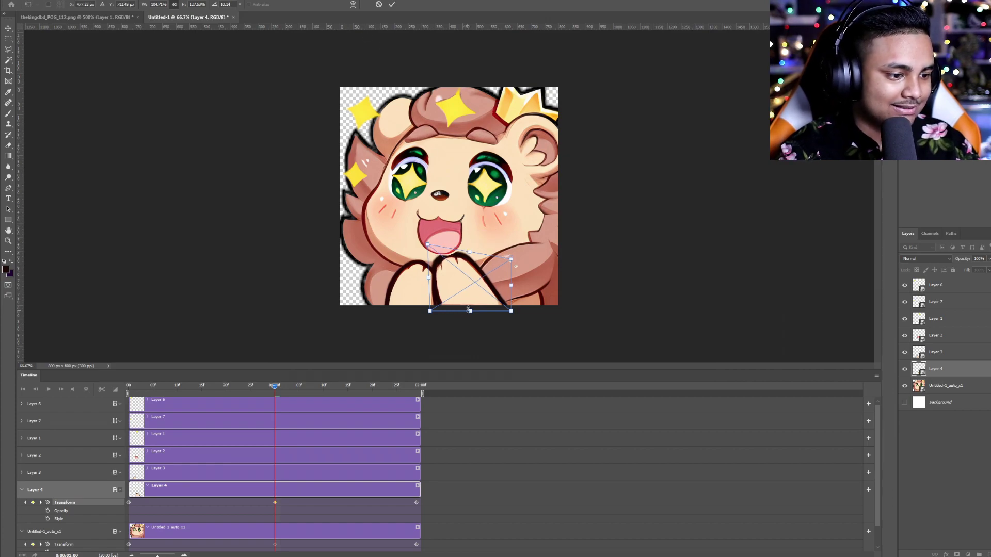
pyautogui.click(392, 4)
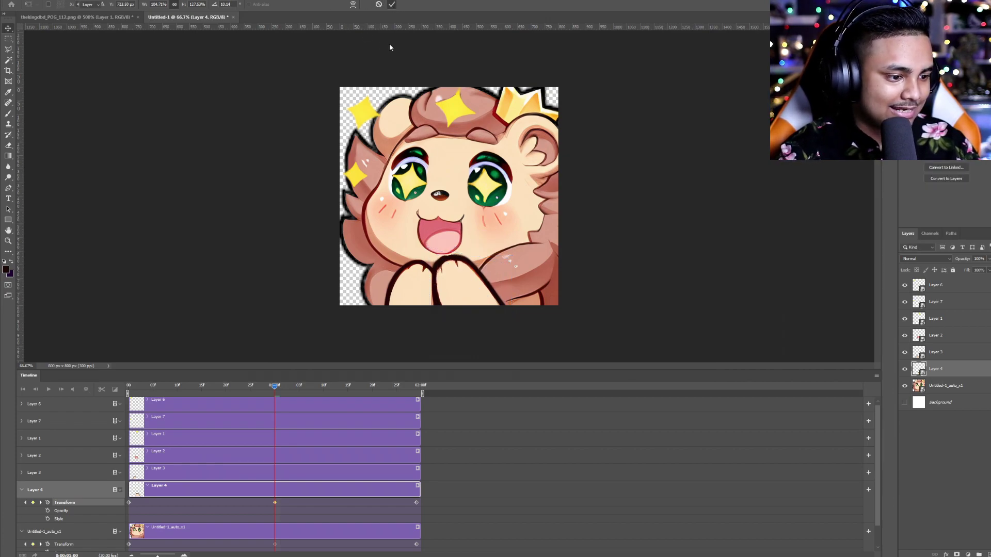
# Add Transform keyframes to Layer 3, the other paw, at 01:00f, the start and the end of the clip.
pyautogui.click(21, 473)
pyautogui.click(138, 474)
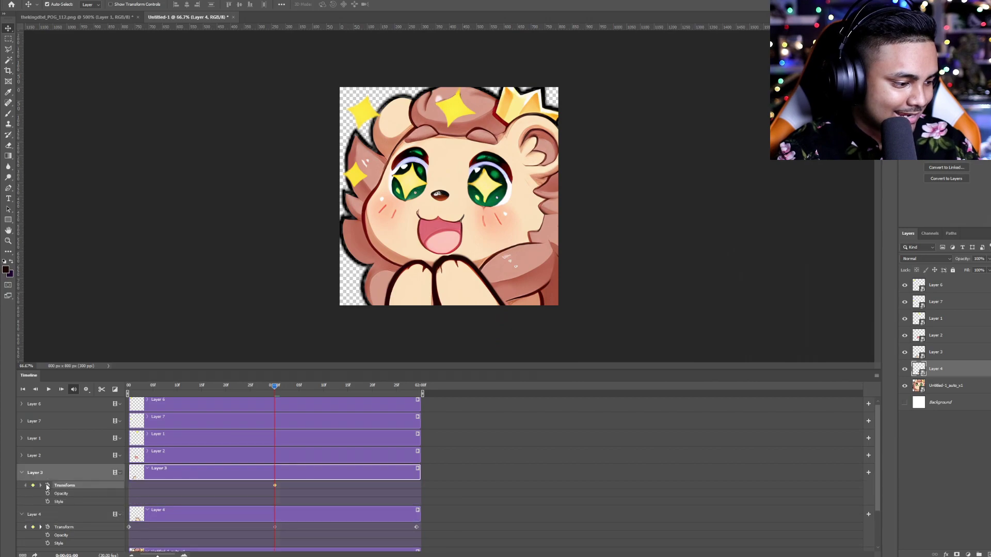
pyautogui.moveTo(270, 394); pyautogui.dragTo(128, 394)
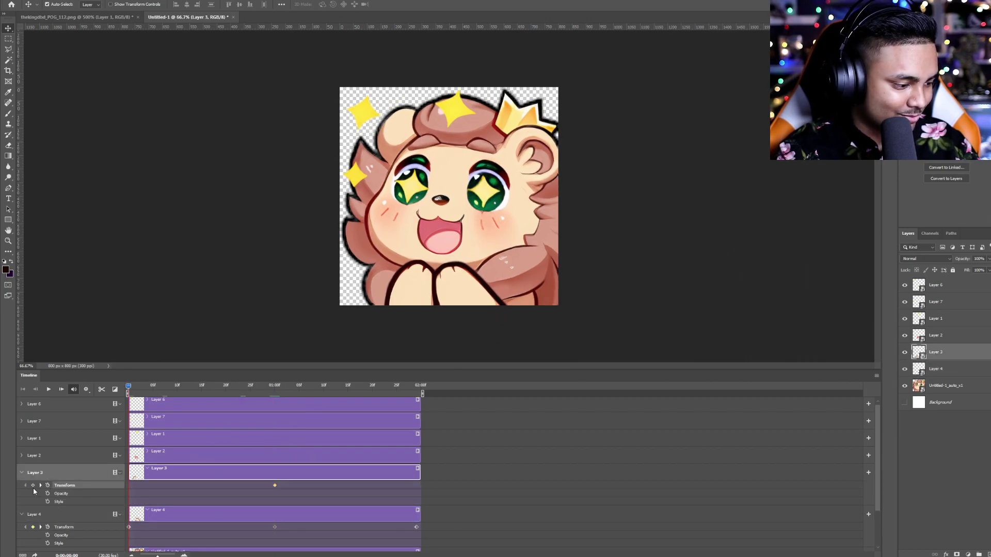
pyautogui.moveTo(131, 387); pyautogui.dragTo(456, 409)
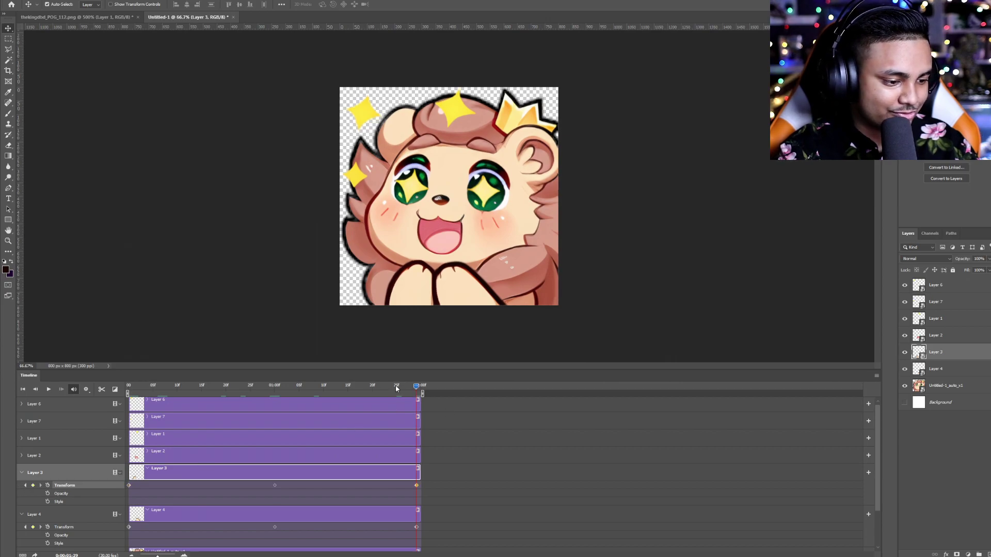
# Stretch the Layer 3 paw upward and slightly outward at the 01:00f keyframe, apply the transform and preview the animation.
pyautogui.click(274, 485)
pyautogui.hotkey('ctrl', 't')
pyautogui.moveTo(410, 266); pyautogui.dragTo(417, 251)
pyautogui.moveTo(384, 281); pyautogui.dragTo(377, 314)
pyautogui.moveTo(438, 311); pyautogui.dragTo(439, 313)
pyautogui.click(392, 5)
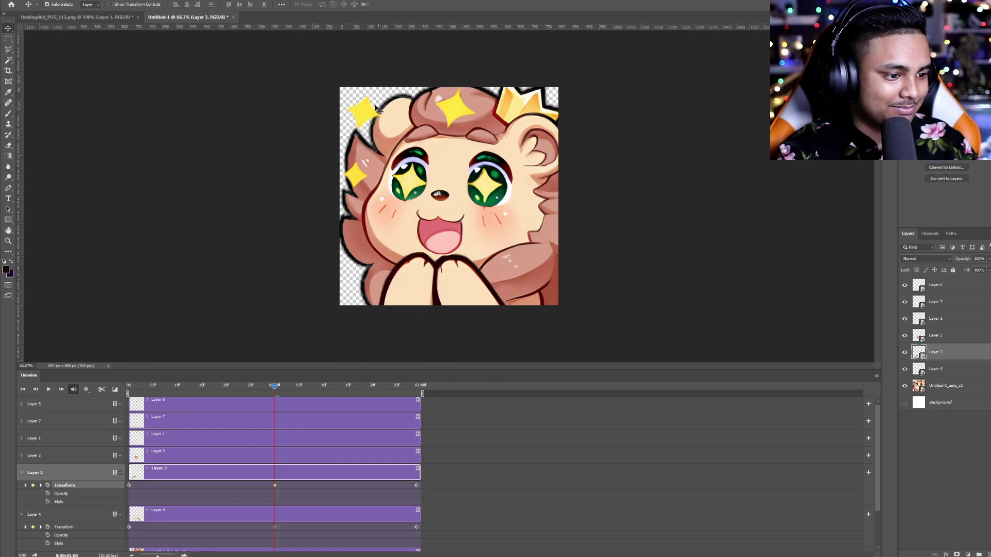
pyautogui.press('space')
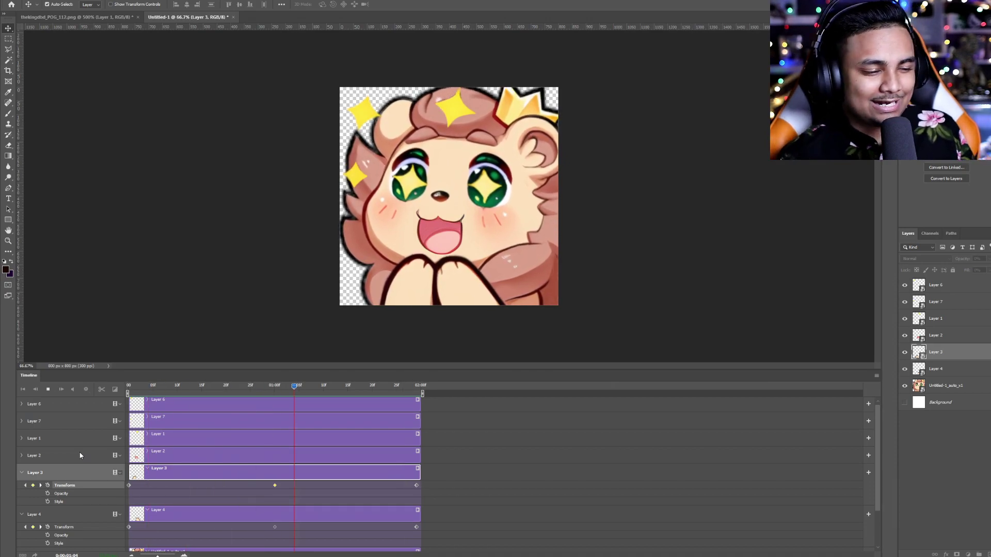
pyautogui.press('space')
# Add Transform keyframes to Layer 2, the mouth, at the start, the end of the clip and 01:00f.
pyautogui.moveTo(363, 386); pyautogui.dragTo(81, 403)
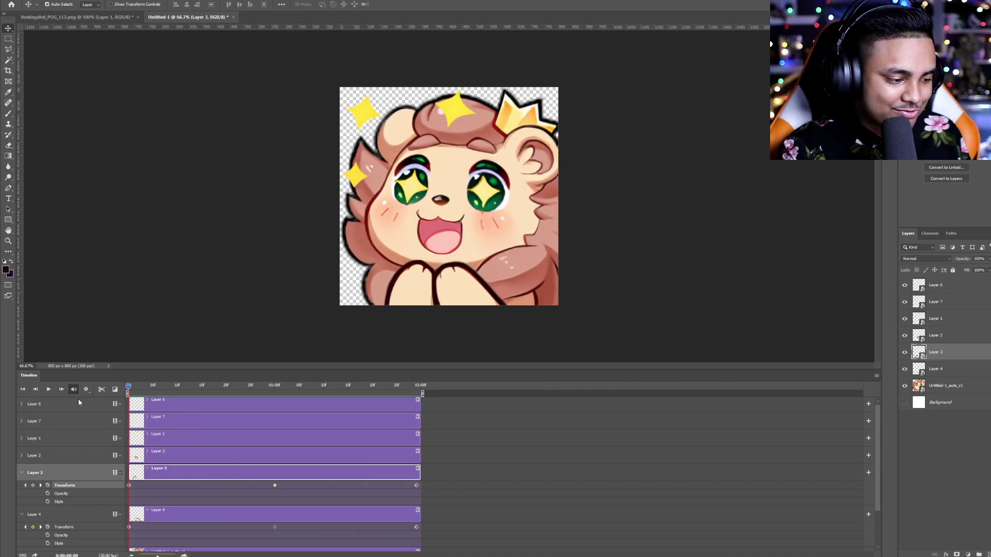
pyautogui.click(21, 455)
pyautogui.click(70, 469)
pyautogui.click(427, 387)
pyautogui.moveTo(411, 392); pyautogui.dragTo(275, 392)
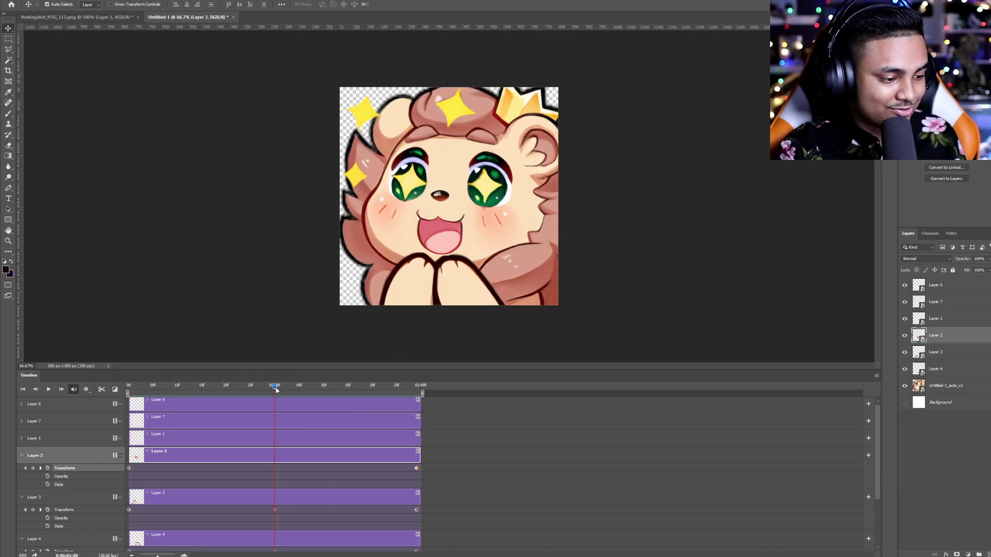
pyautogui.click(33, 468)
# Enlarge the Layer 2 mouth slightly upward and outward at the 01:00f keyframe, apply the transform and preview the motion.
pyautogui.hotkey('ctrl', 't')
pyautogui.moveTo(440, 206); pyautogui.dragTo(468, 196)
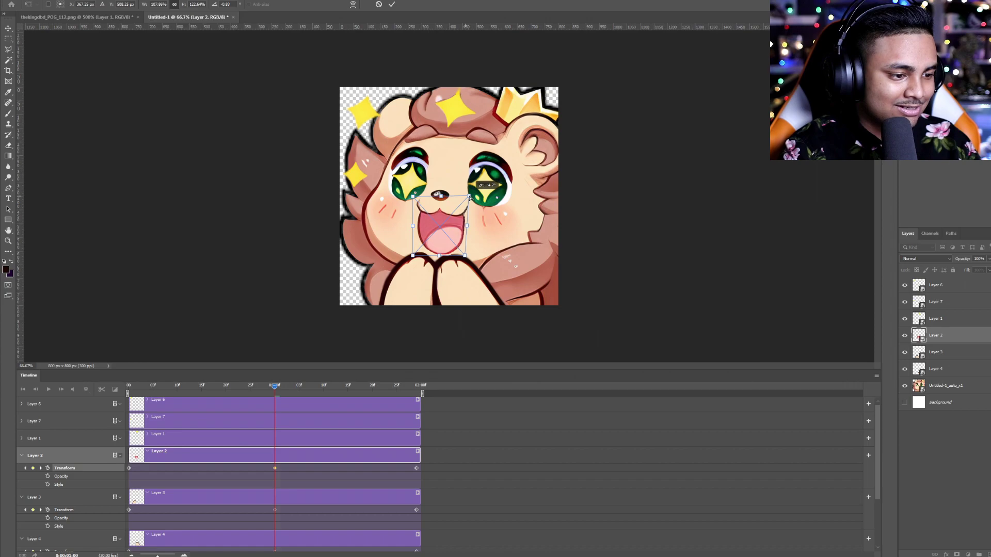
pyautogui.click(391, 5)
pyautogui.press('space')
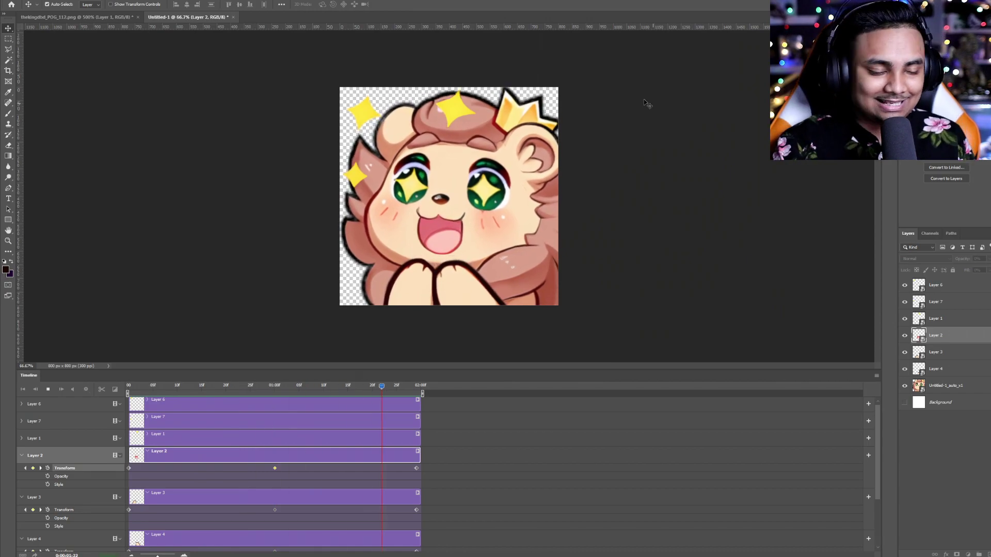
pyautogui.press('space')
# Add Transform keyframes to Layer 1, the forehead star, at the start, the end of the clip and 01:00f.
pyautogui.click(77, 438)
pyautogui.hotkey('ctrl', '1')
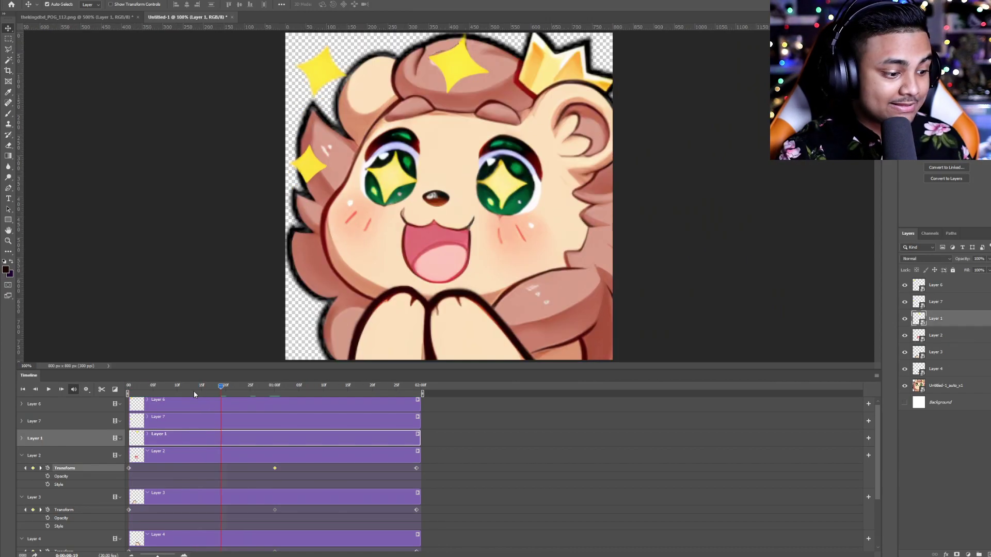
pyautogui.click(22, 438)
pyautogui.click(47, 451)
pyautogui.press('End')
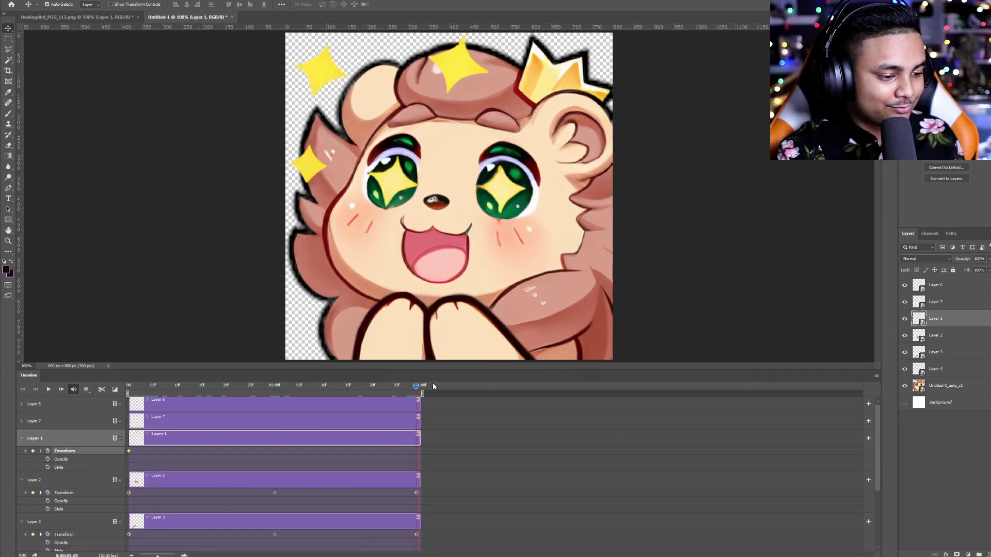
pyautogui.moveTo(416, 386); pyautogui.dragTo(275, 386)
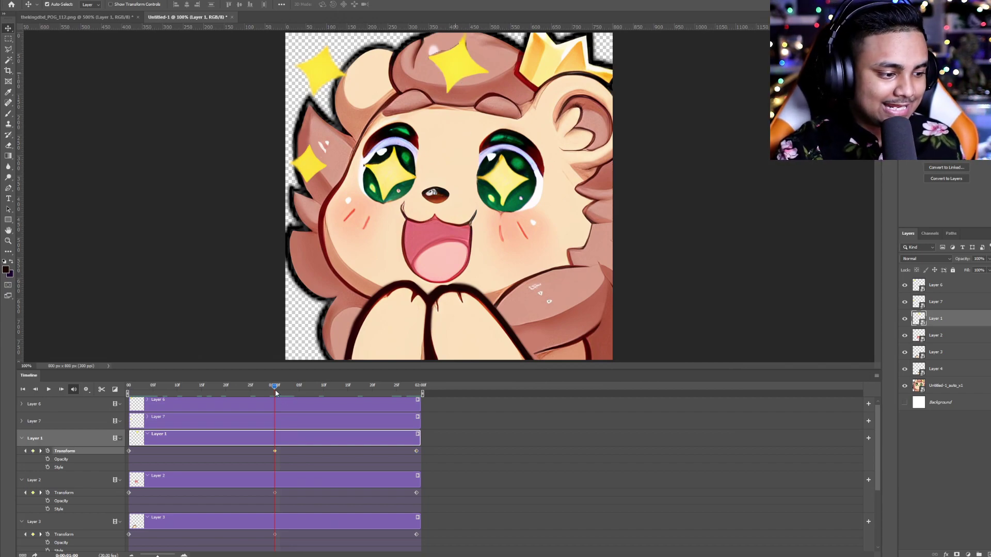
# Shrink the Layer 1 forehead star at the start keyframe, keeping it on the lion's forehead, and apply the transform.
pyautogui.moveTo(276, 391); pyautogui.dragTo(129, 391)
pyautogui.click(129, 451)
pyautogui.hotkey('ctrl', 't')
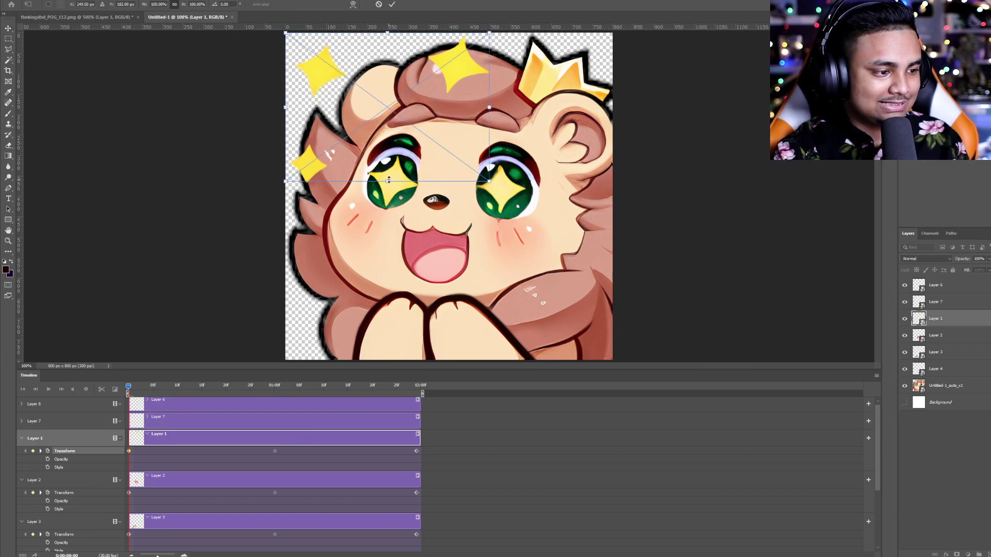
pyautogui.moveTo(386, 182); pyautogui.dragTo(405, 117)
pyautogui.press('Return')
# Copy Layer 1's start Transform keyframe, paste it at the end of the clip and preview the star's animation.
pyautogui.rightClick(129, 452)
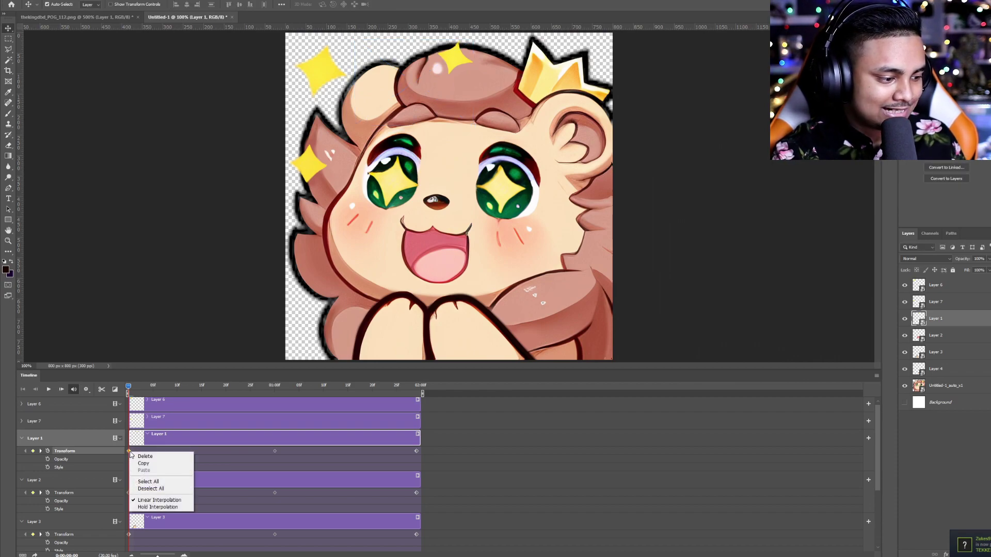
pyautogui.click(150, 464)
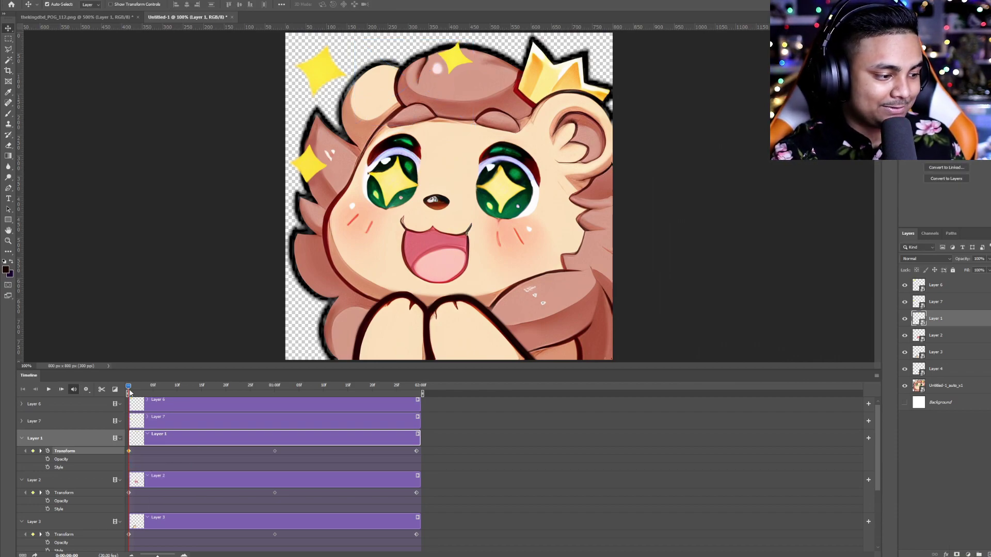
pyautogui.click(416, 386)
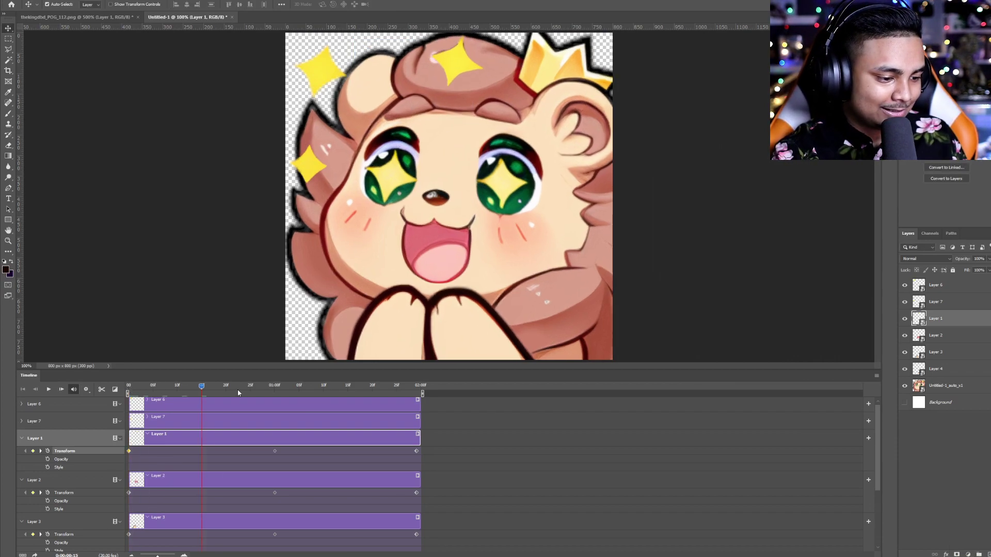
pyautogui.rightClick(417, 452)
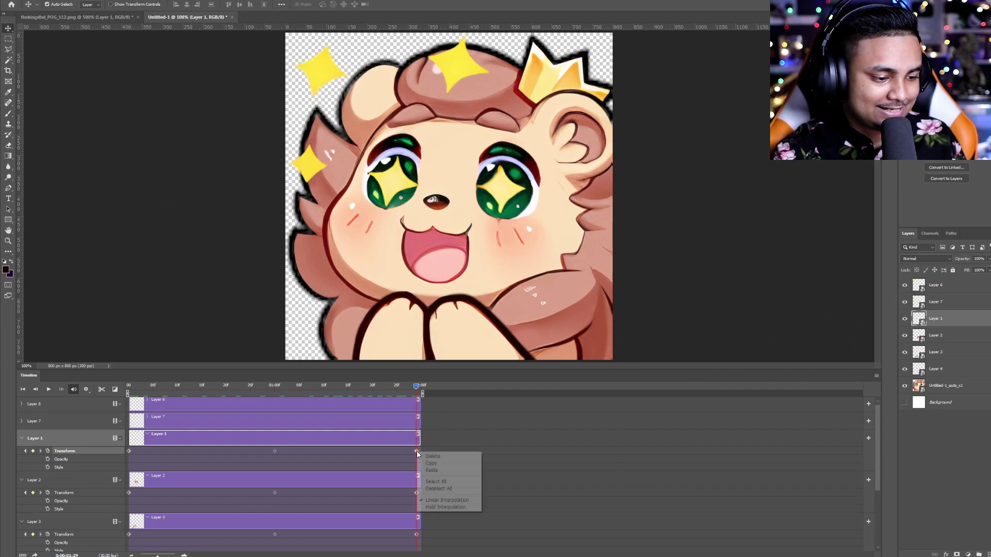
pyautogui.click(448, 471)
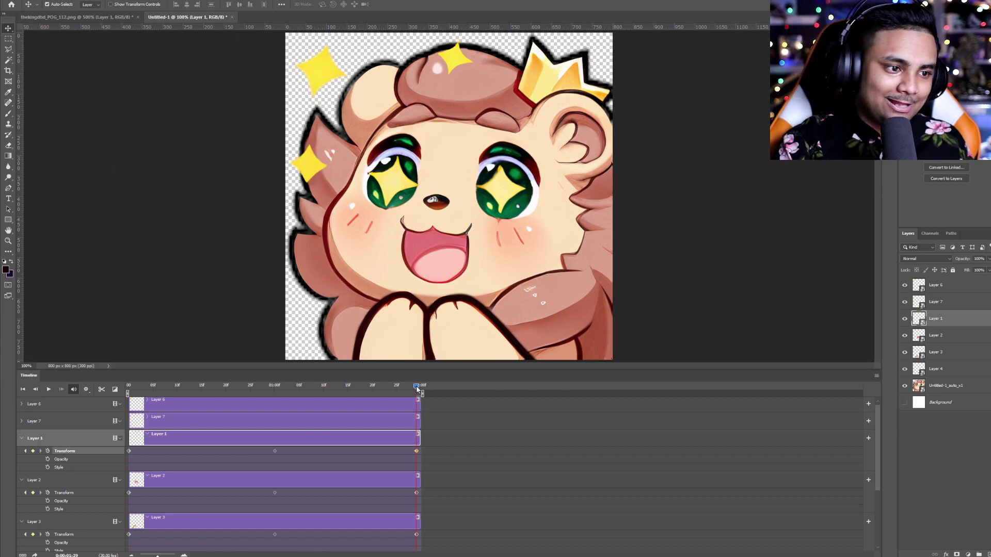
pyautogui.press('space')
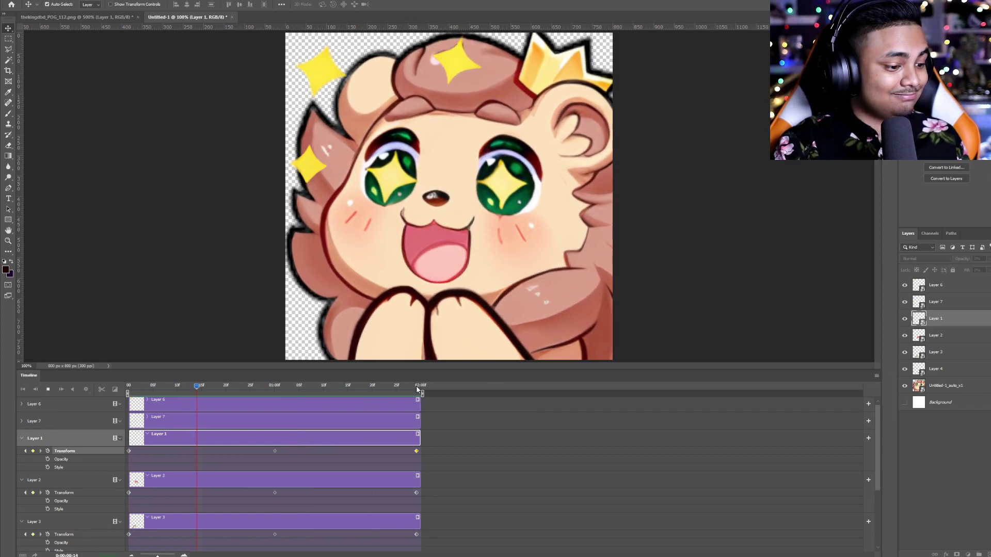
# Add Transform keyframes to Layer 7, the lower star beside the mane, at the start, the end of the clip and 01:00f.
pyautogui.click(266, 387)
pyautogui.click(27, 452)
pyautogui.click(33, 423)
pyautogui.click(22, 422)
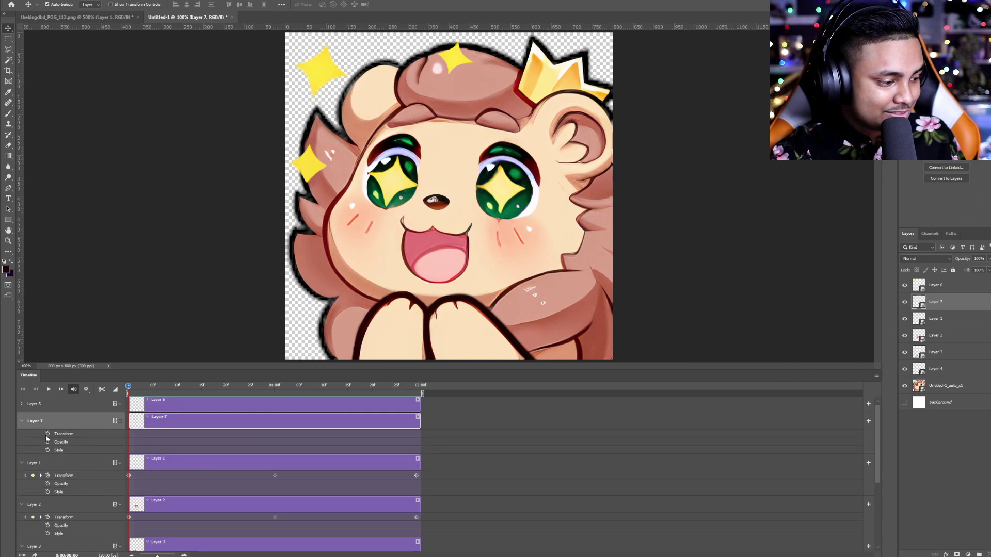
pyautogui.moveTo(132, 388); pyautogui.dragTo(277, 392)
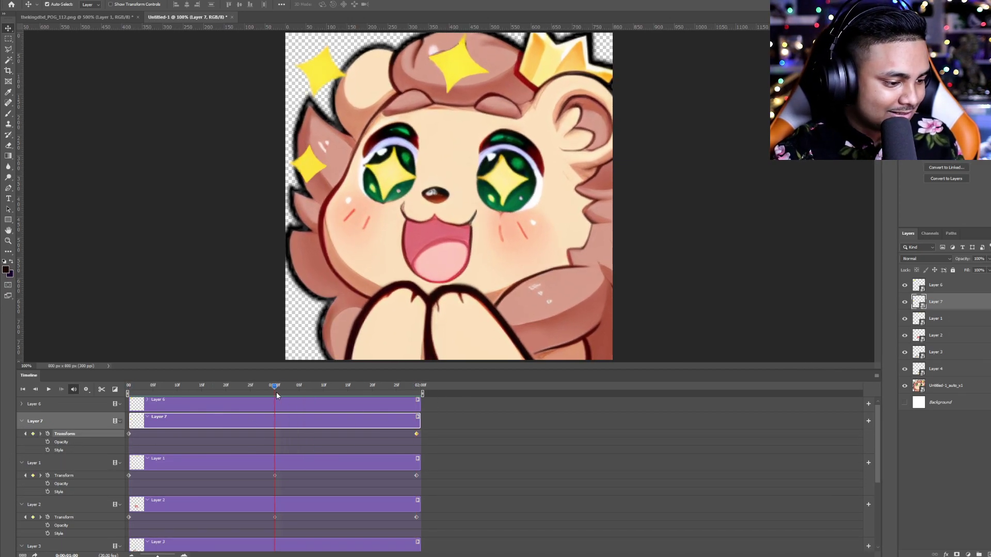
# Shrink the Layer 7 star to about 46% and rotate it about 10 degrees counterclockwise at the 01:00f keyframe.
pyautogui.hotkey('ctrl', 't')
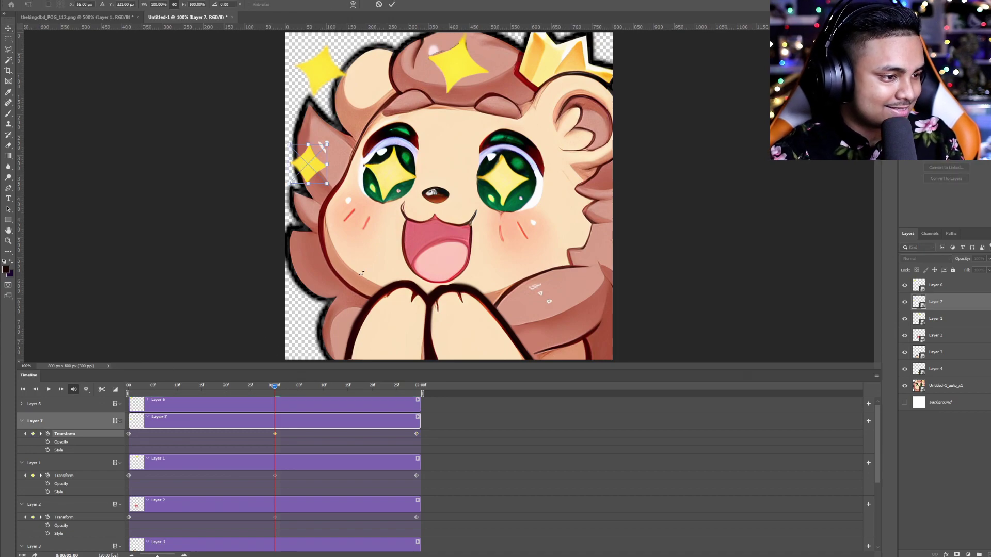
pyautogui.moveTo(308, 183); pyautogui.dragTo(317, 147)
pyautogui.click(392, 4)
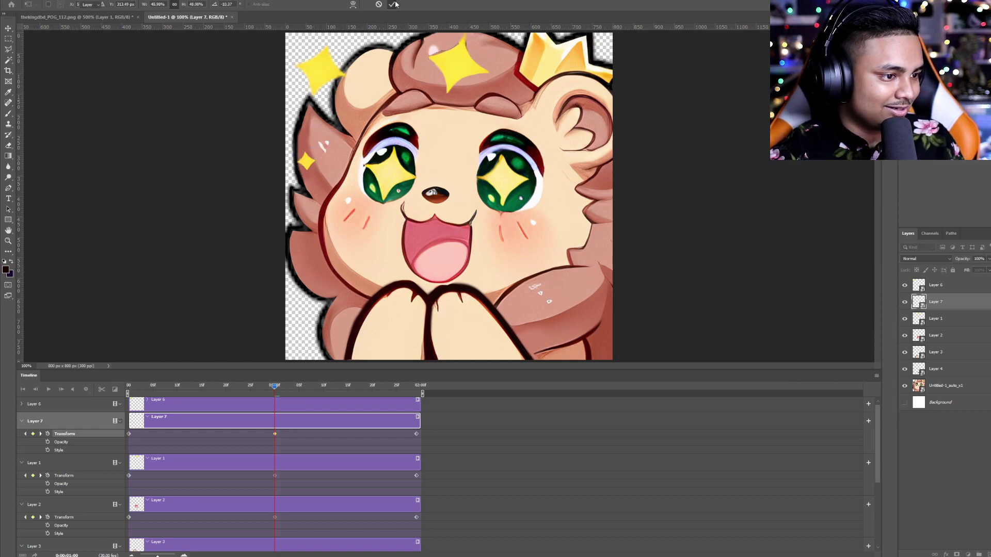
# Keyframe Layer 6's Transform at the start, 01:00f and the end, shrinking its star at both ends, and preview the animation.
pyautogui.click(22, 404)
pyautogui.click(47, 417)
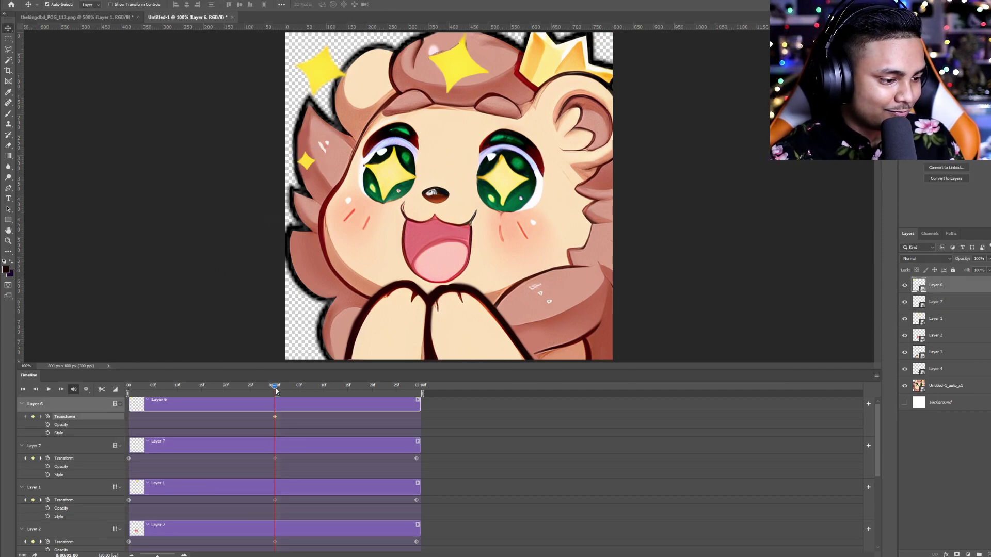
pyautogui.press('space')
pyautogui.hotkey('ctrl', '-')
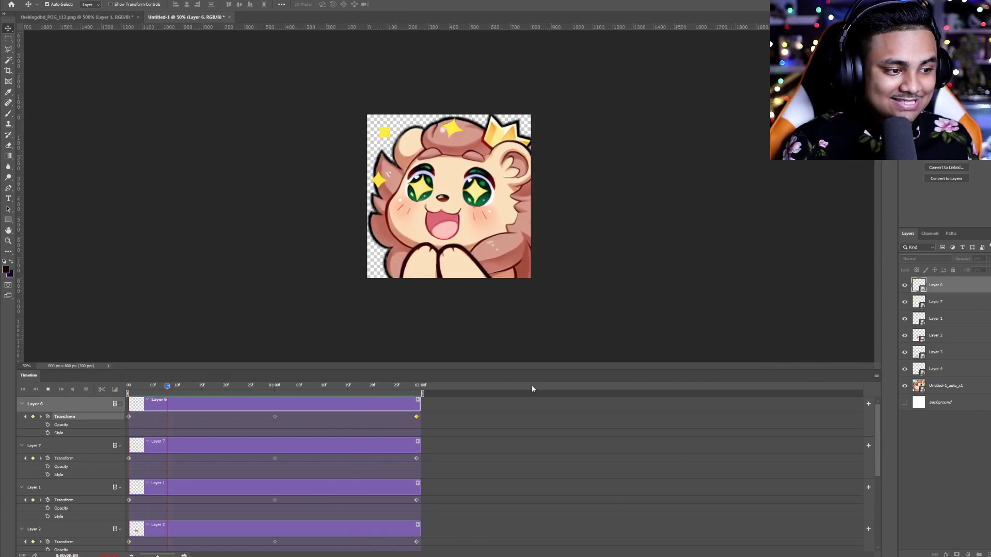
pyautogui.press('space')
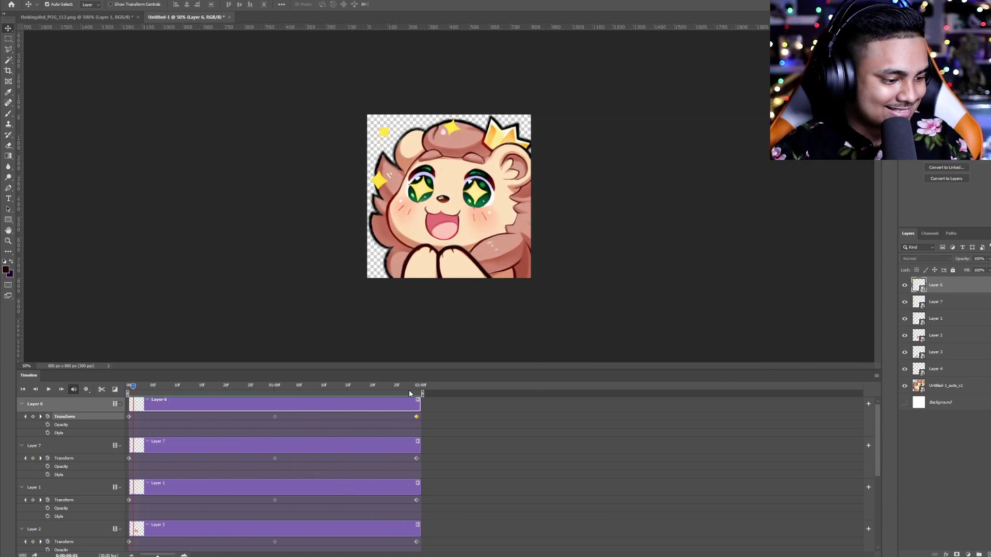
# Rotate the Layer 1 star about 35 degrees counterclockwise at 01:00f, move it back onto the forehead, apply and preview the animation.
pyautogui.moveTo(134, 391); pyautogui.dragTo(275, 392)
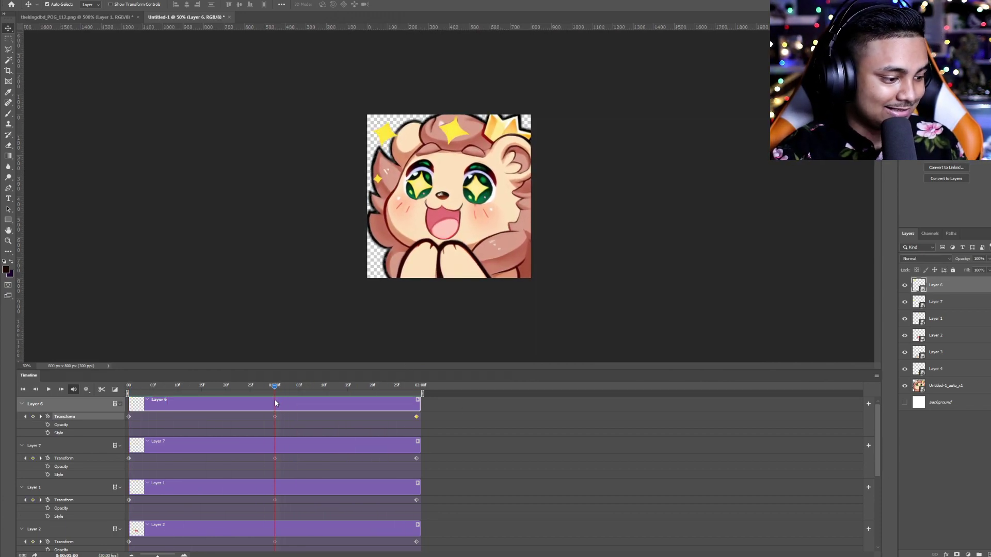
pyautogui.click(284, 495)
pyautogui.hotkey('ctrl', 't')
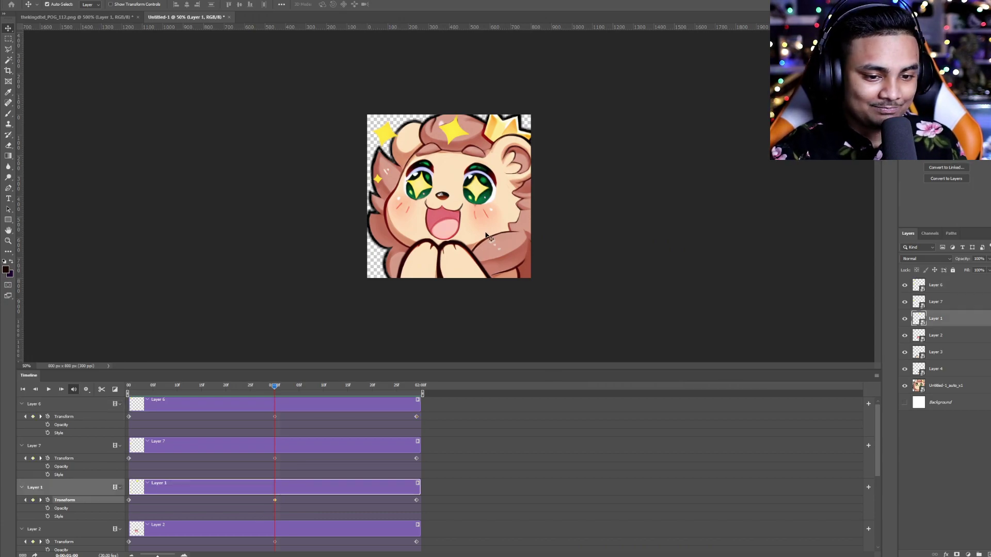
pyautogui.moveTo(485, 112); pyautogui.dragTo(354, 151)
pyautogui.moveTo(438, 129); pyautogui.dragTo(448, 154)
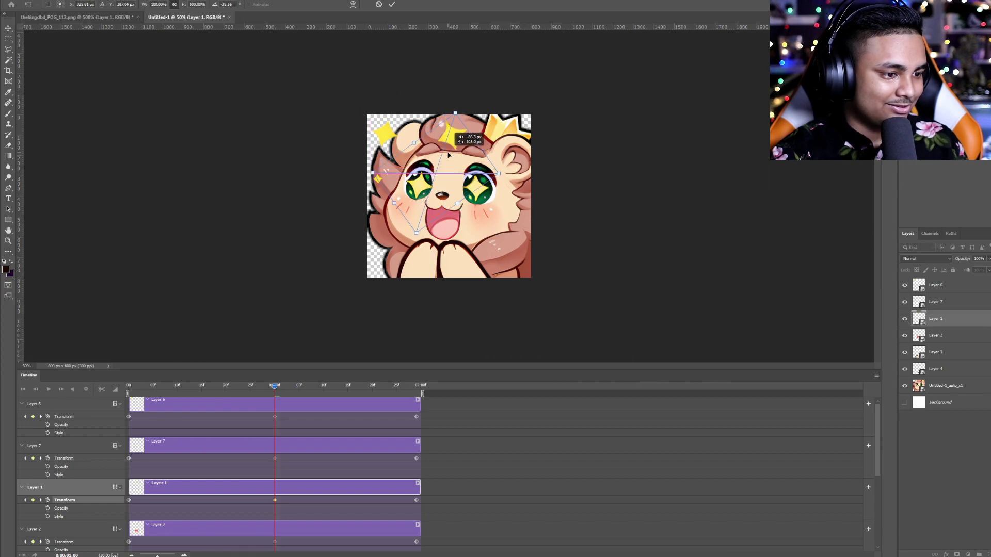
pyautogui.click(392, 4)
pyautogui.press('space')
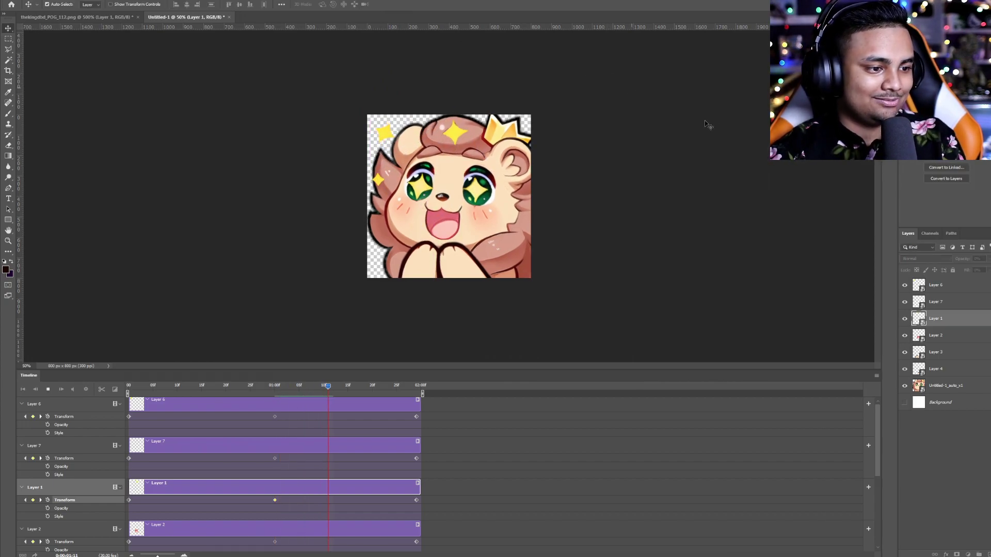
pyautogui.hotkey('ctrl', '+')
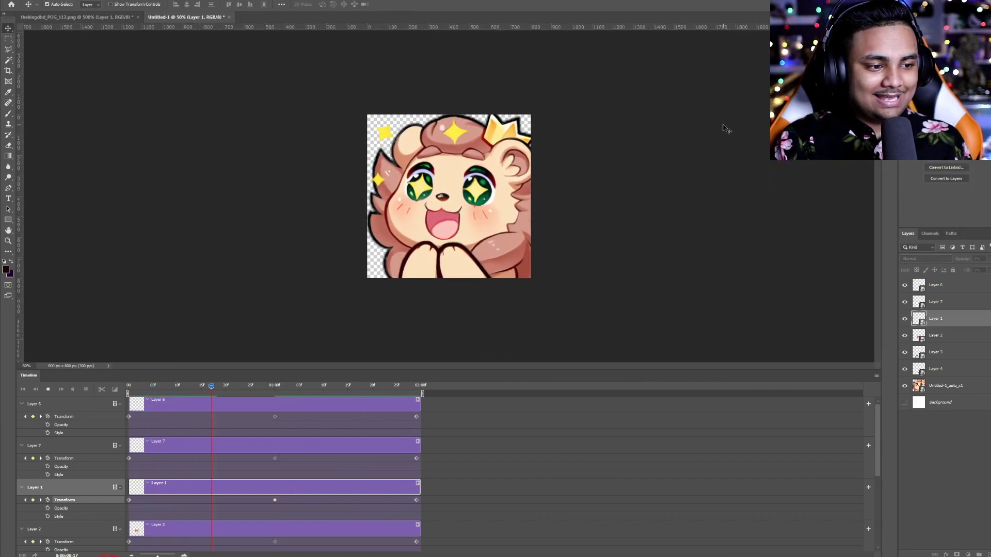